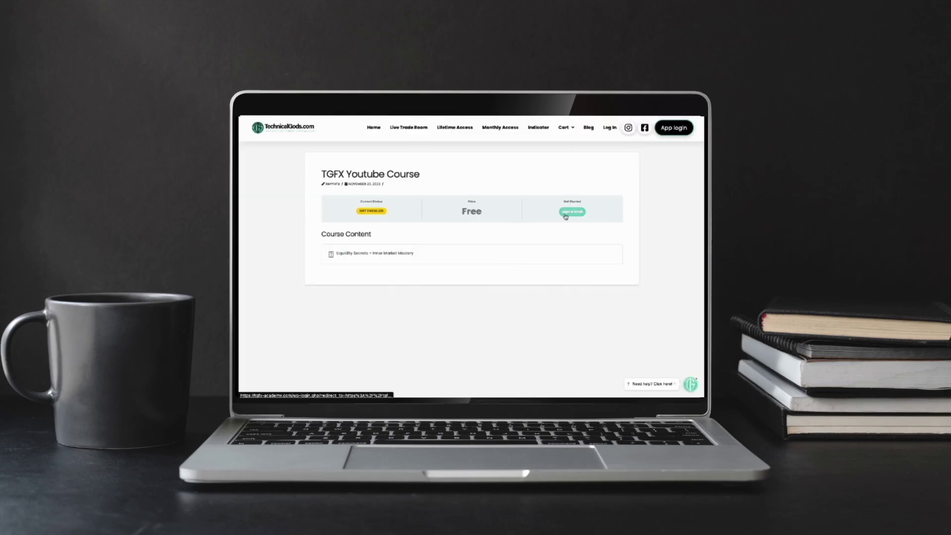
Enroll in the free TGFX Youtube Course and start the Liquidity Secrets – Inner Market Mastery quiz
left_click(568, 210)
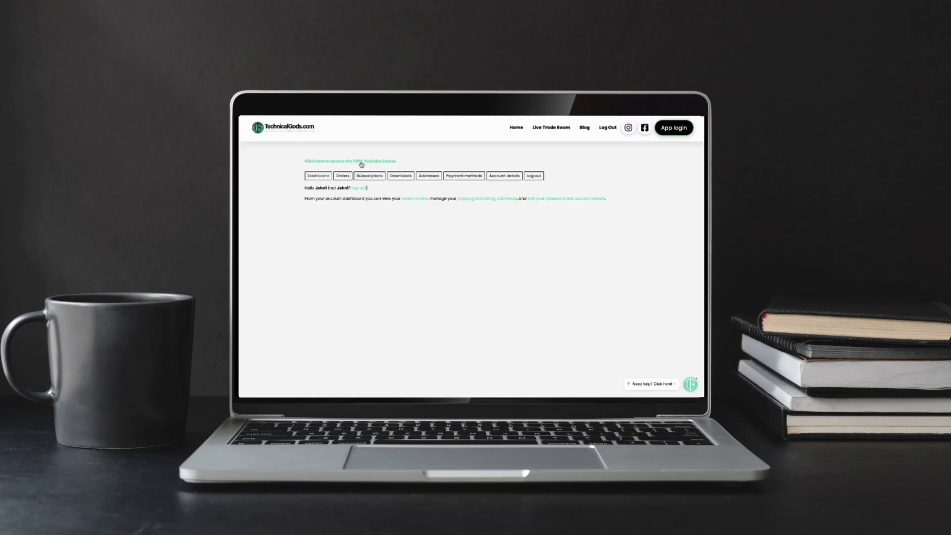
left_click(361, 163)
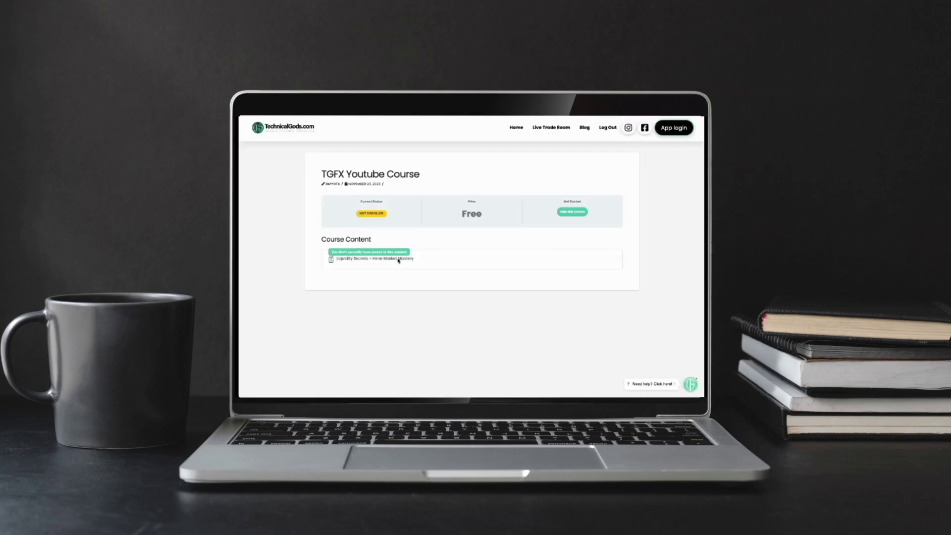
left_click(568, 212)
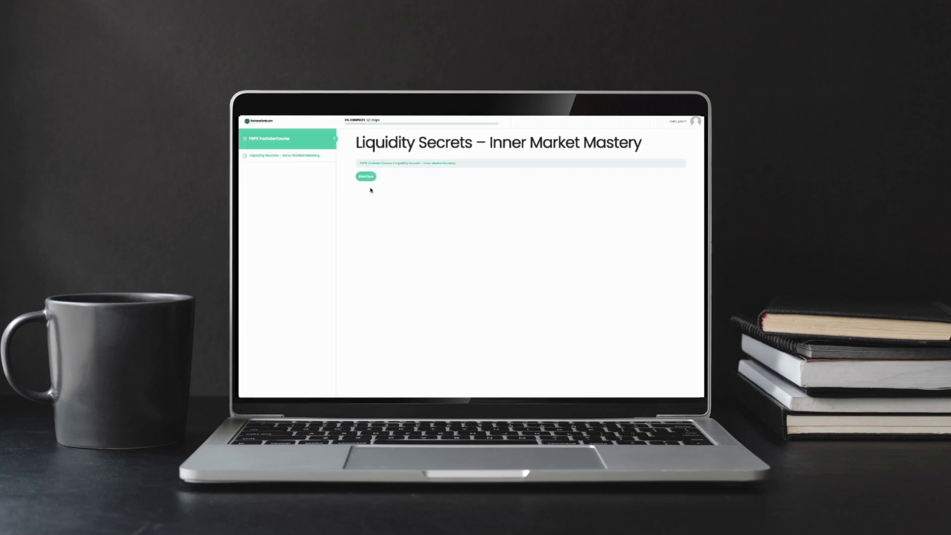
left_click(367, 178)
scroll(446, 280, "down", 3)
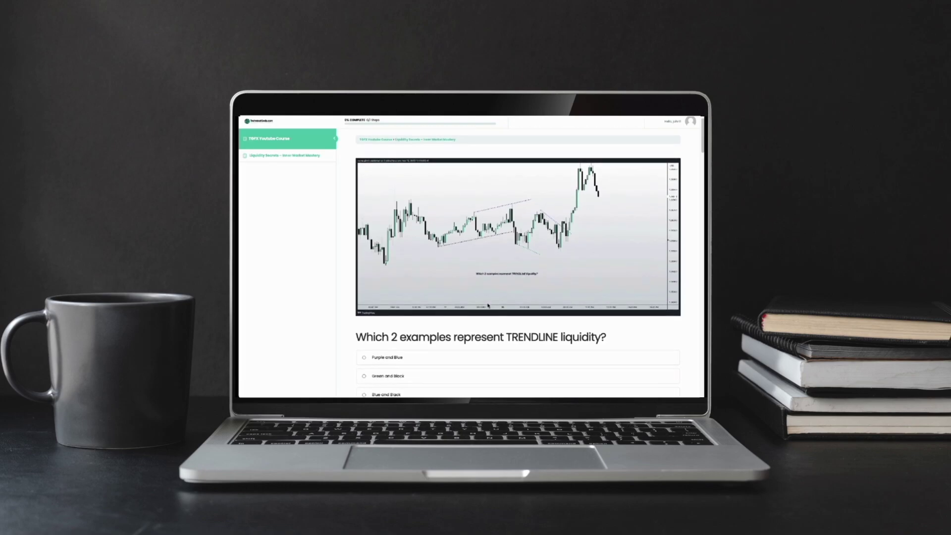
left_click(395, 319)
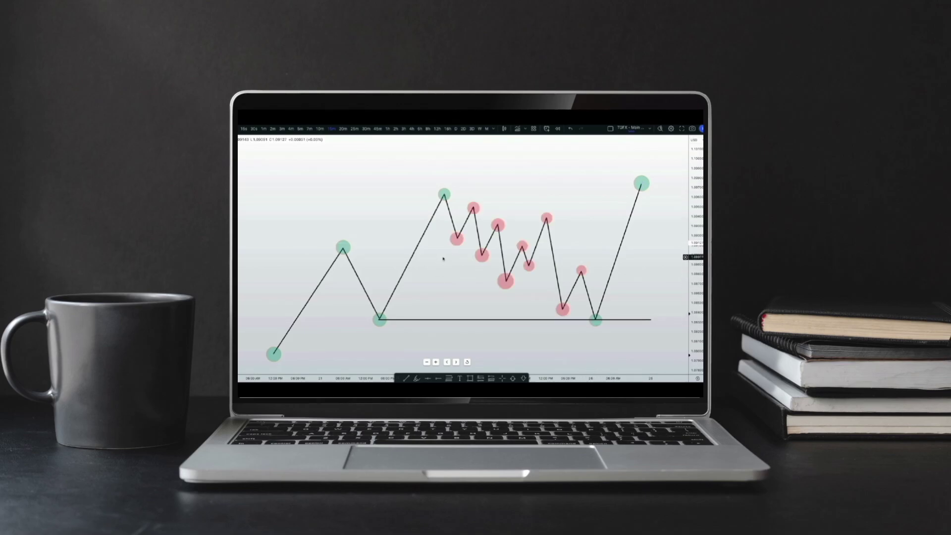
In TradingView, mark the external high near 1.09595 and the external low near 1.0900 with circles on the EURUSD 15m chart
mouse_move(469, 366)
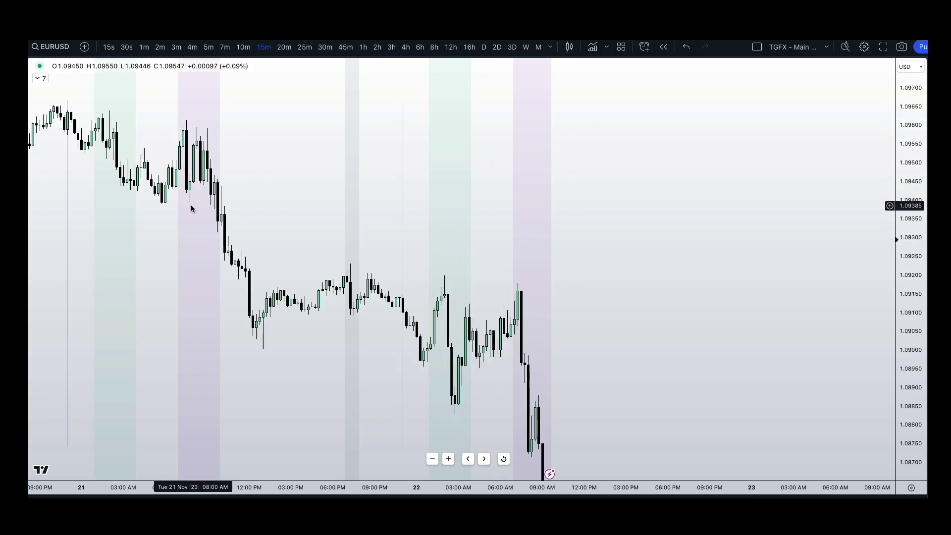
left_click(197, 128)
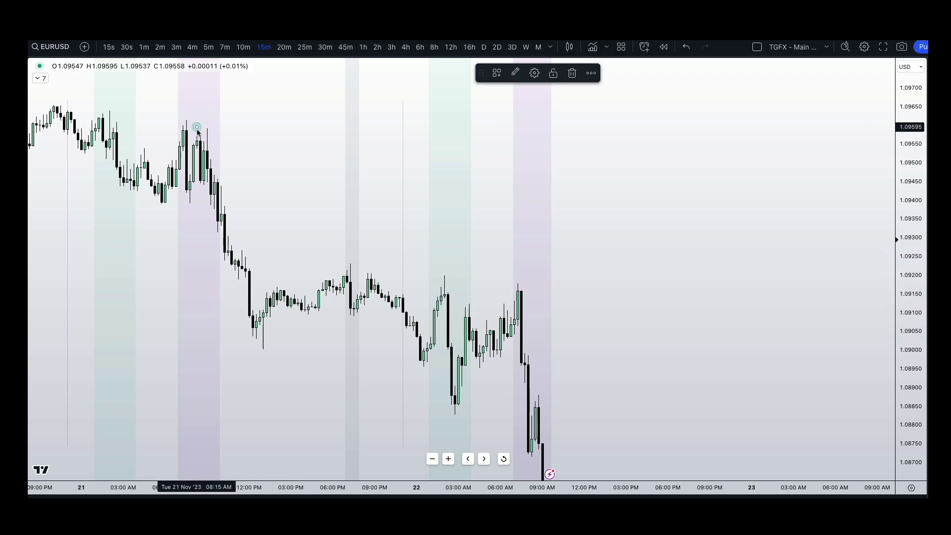
left_click(263, 350)
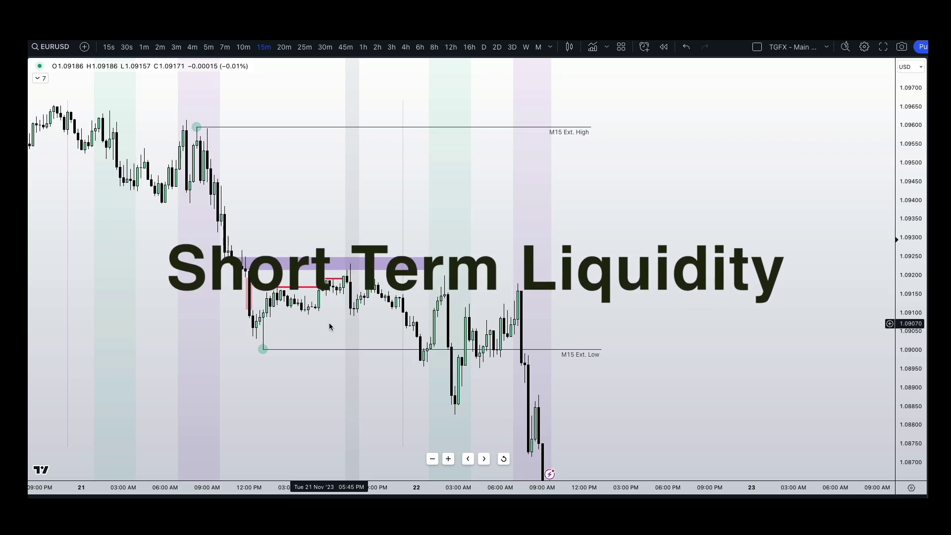
Mark the minor highs and lows between the 01:00 PM low and 09:00 PM with short purple horizontal lines
scroll(258, 428, "up", 5)
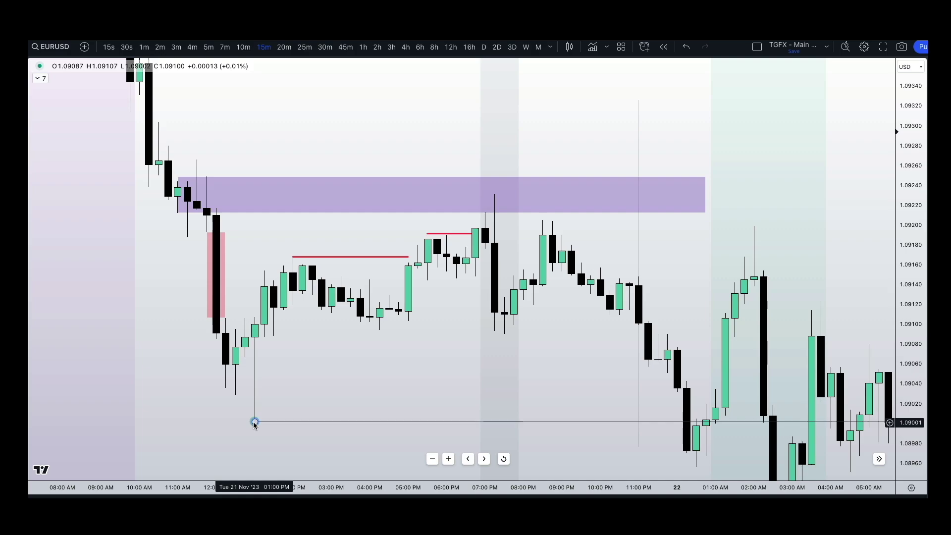
left_click_drag(293, 260, 269, 282)
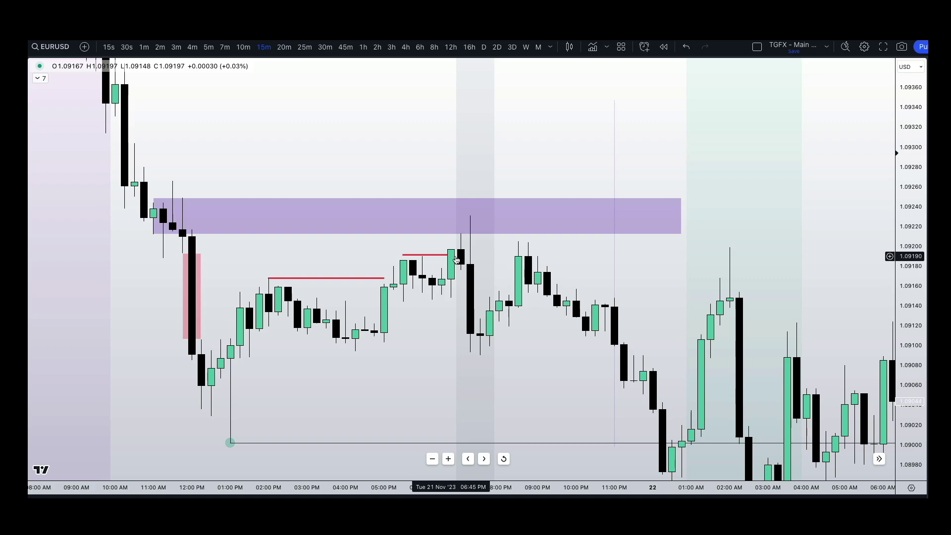
left_click_drag(452, 264, 438, 277)
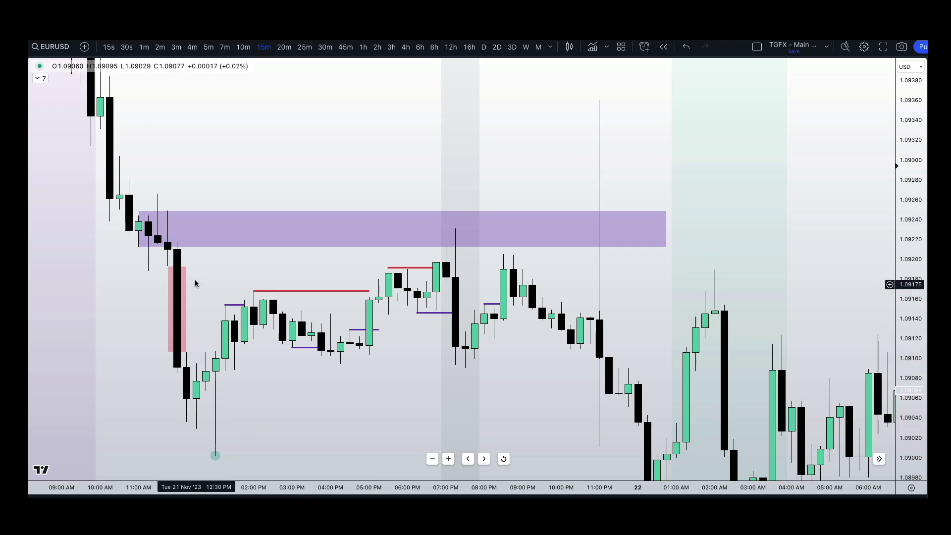
Highlight the price gap on the large bearish 07:15 PM candle with a red rectangle
left_click(177, 266)
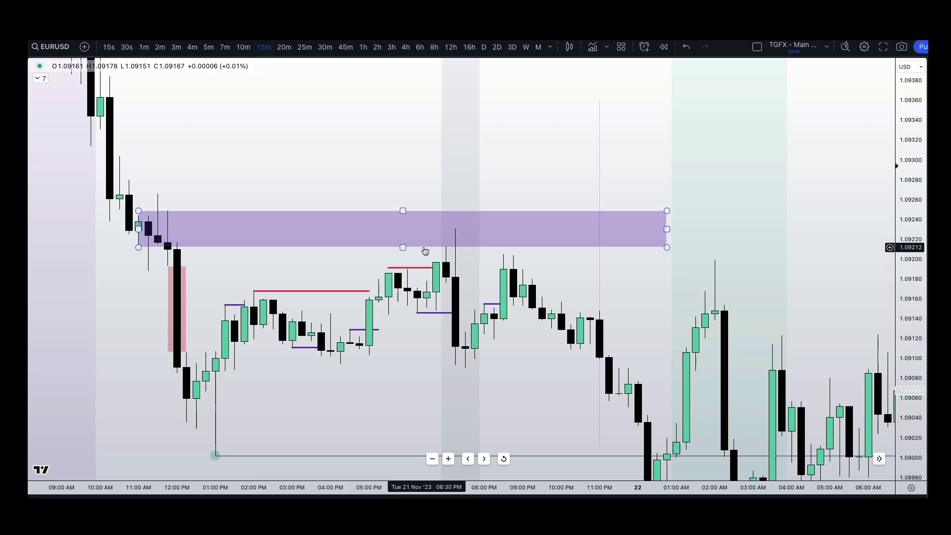
left_click_drag(425, 252, 318, 239)
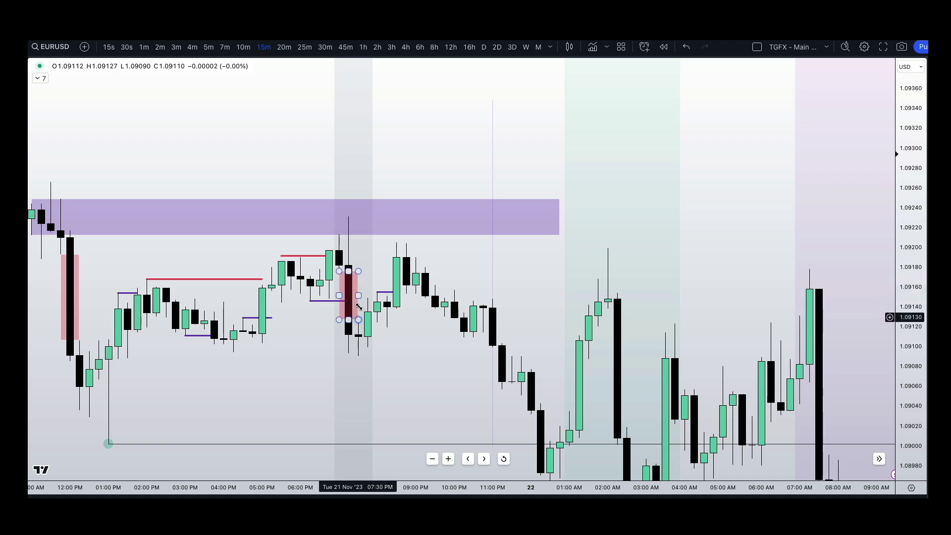
left_click(314, 336)
left_click(357, 285)
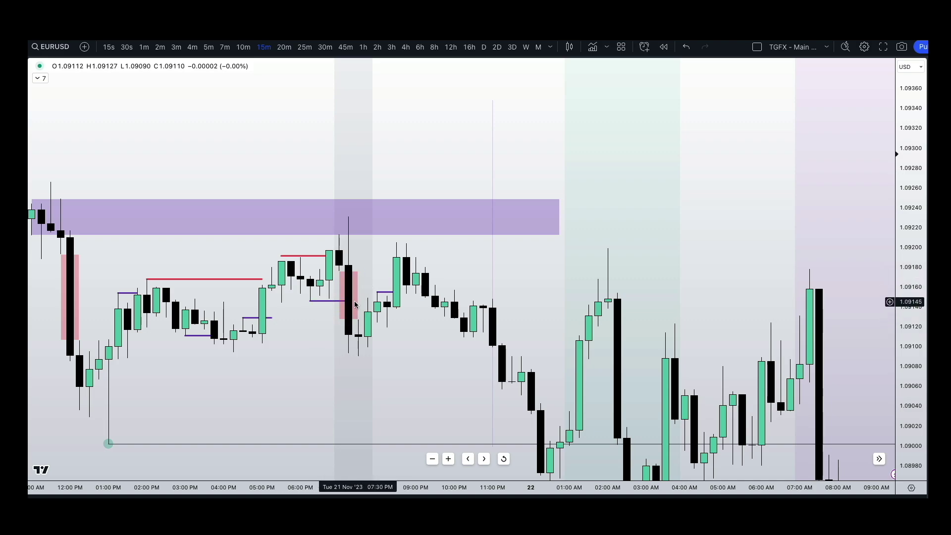
Draw red horizontal lines from the 07:15 PM swing high at about 1.09231 and the swing low beneath it at about 1.0909
left_click(351, 236)
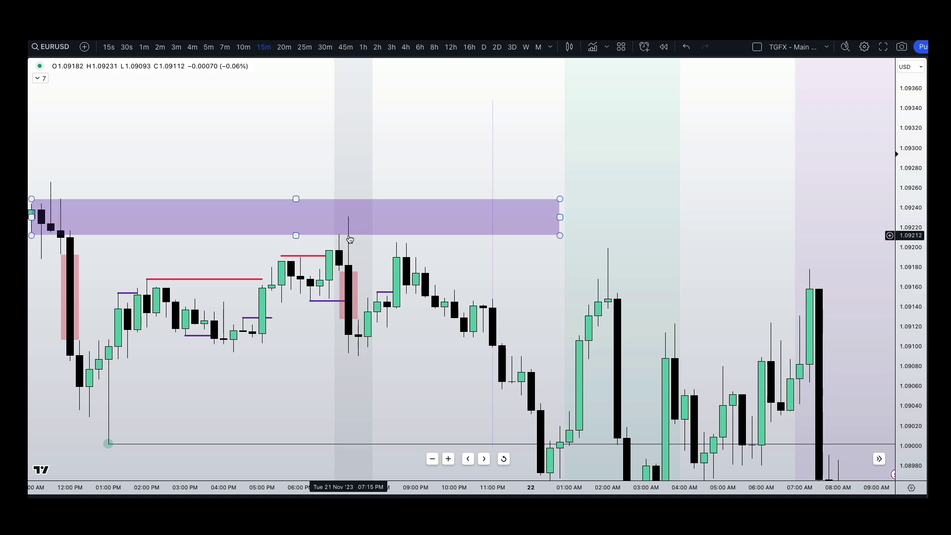
left_click(350, 241)
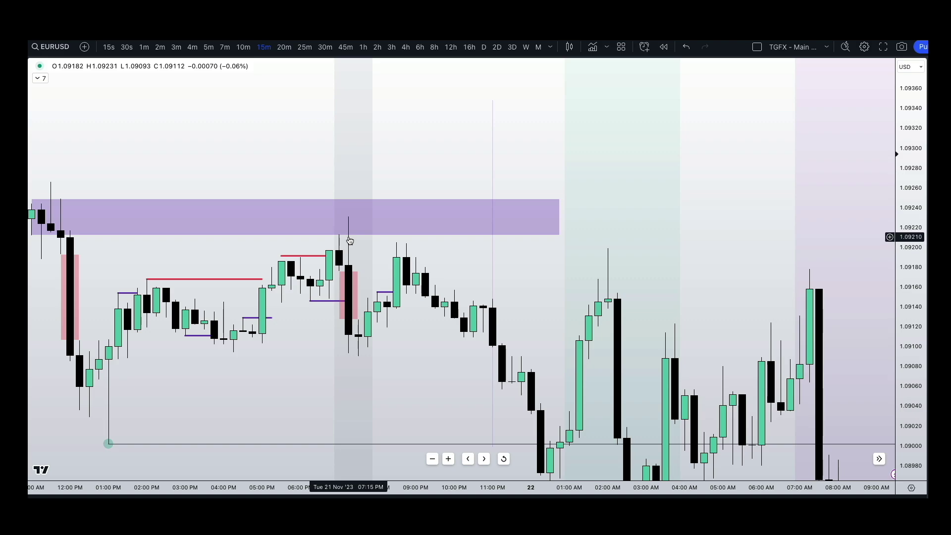
left_click_drag(349, 241, 347, 207)
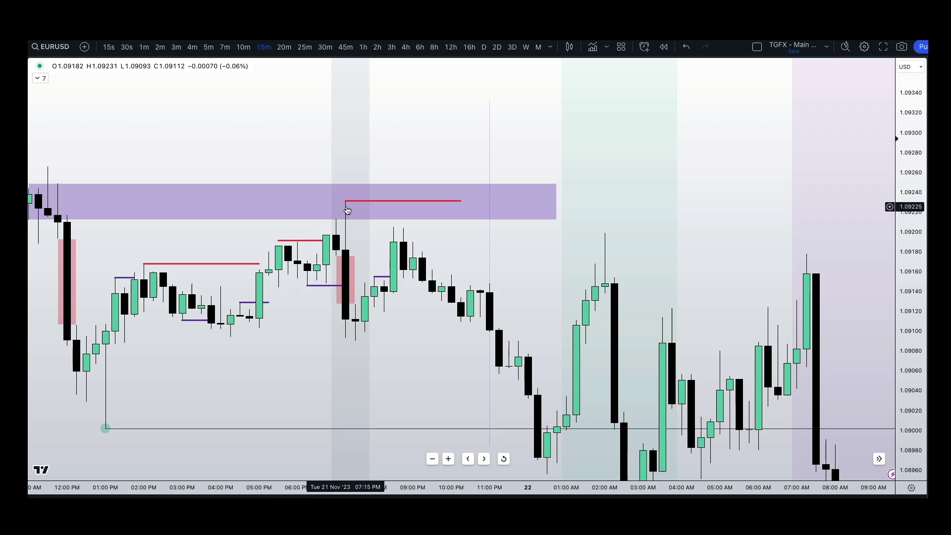
left_click(347, 202)
left_click_drag(347, 202, 346, 341)
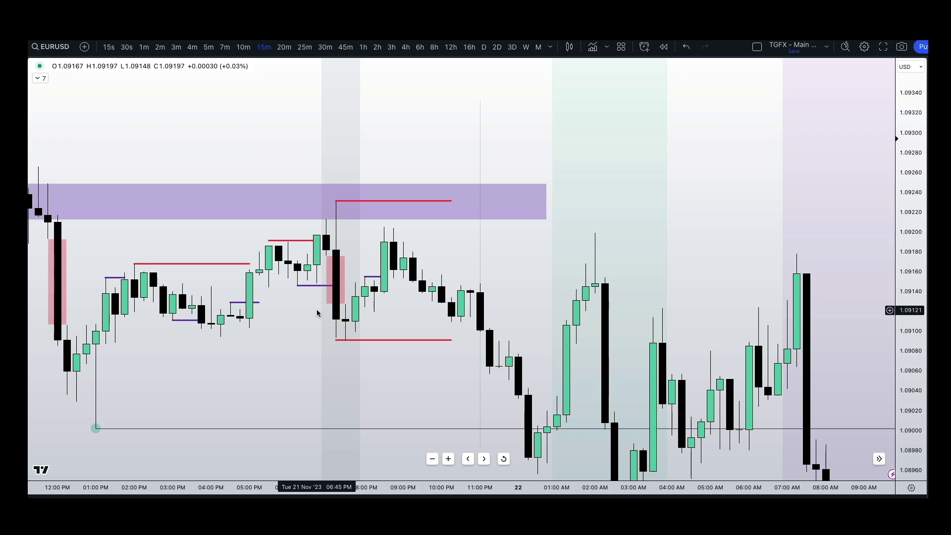
Examine the short-term liquidity levels from the 01:00 PM low to the 07:15 PM high and the drop through its gap
left_click(337, 201)
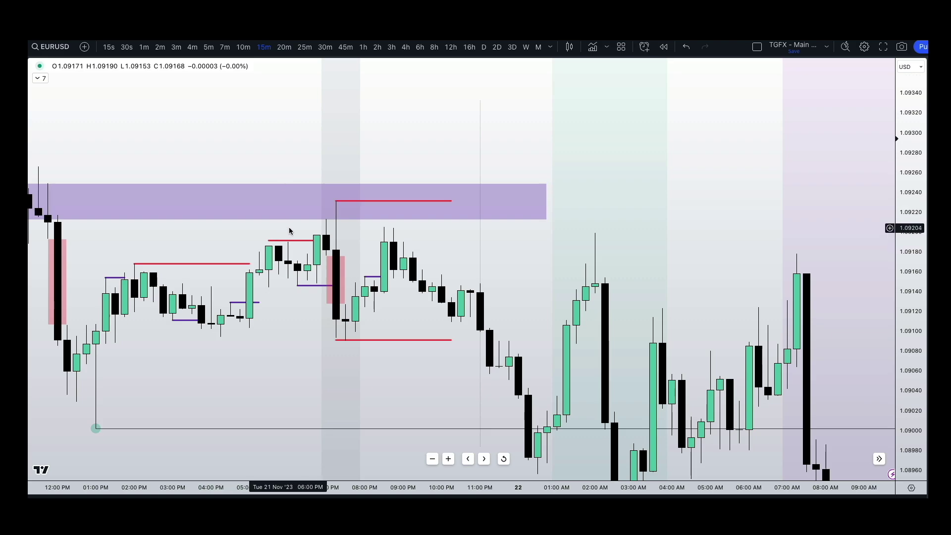
left_click_drag(84, 248, 146, 250)
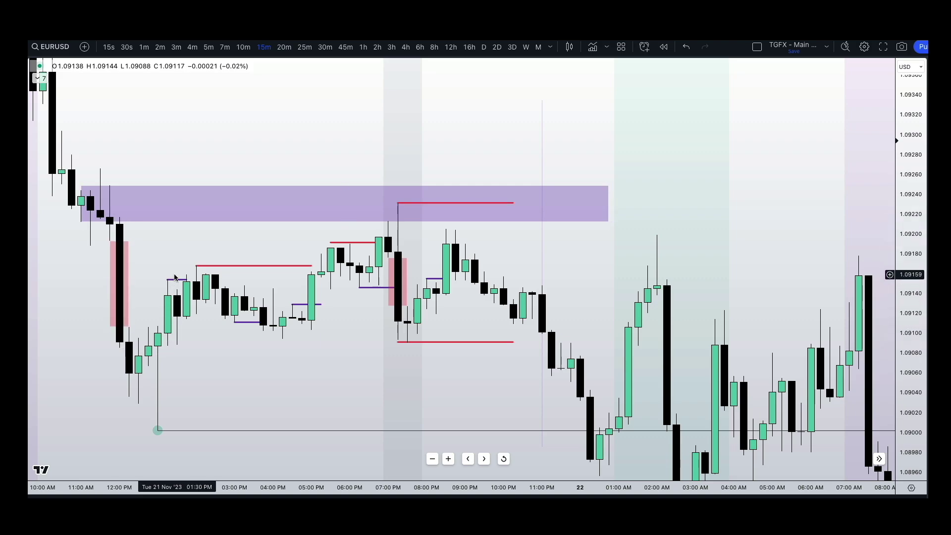
left_click_drag(259, 282, 240, 293)
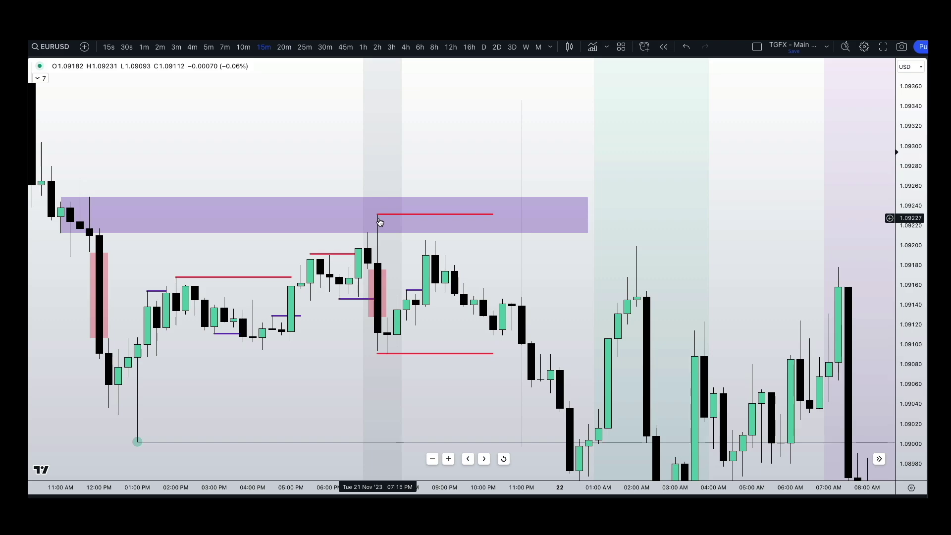
left_click_drag(400, 259, 392, 263)
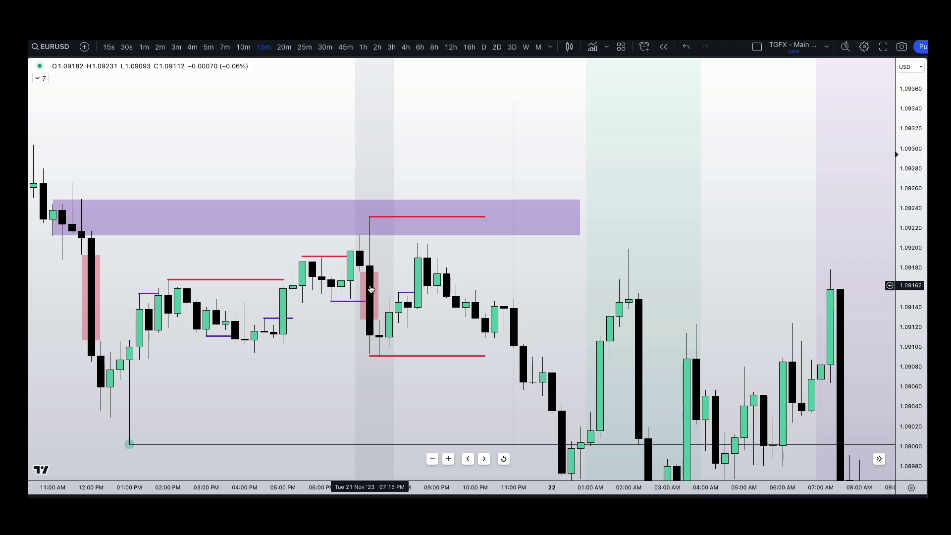
left_click(363, 302)
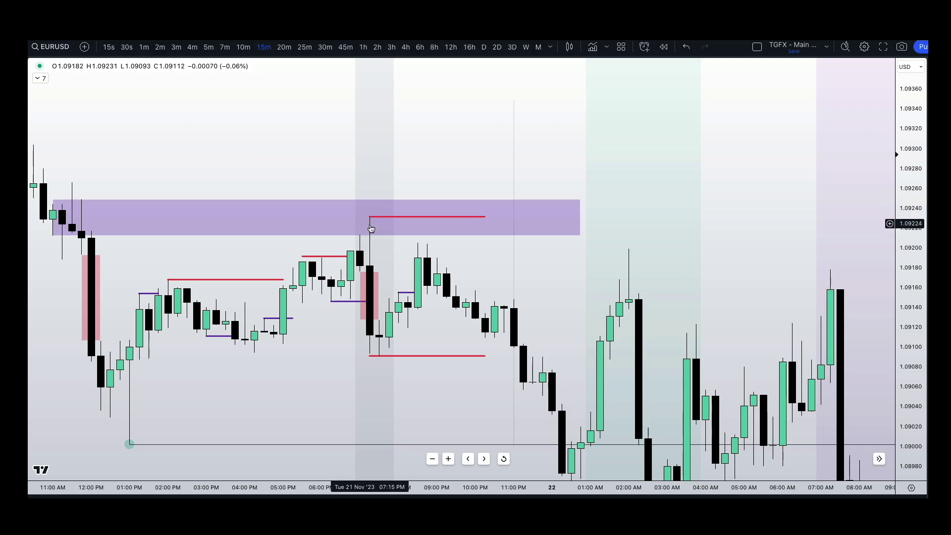
left_click_drag(371, 228, 352, 230)
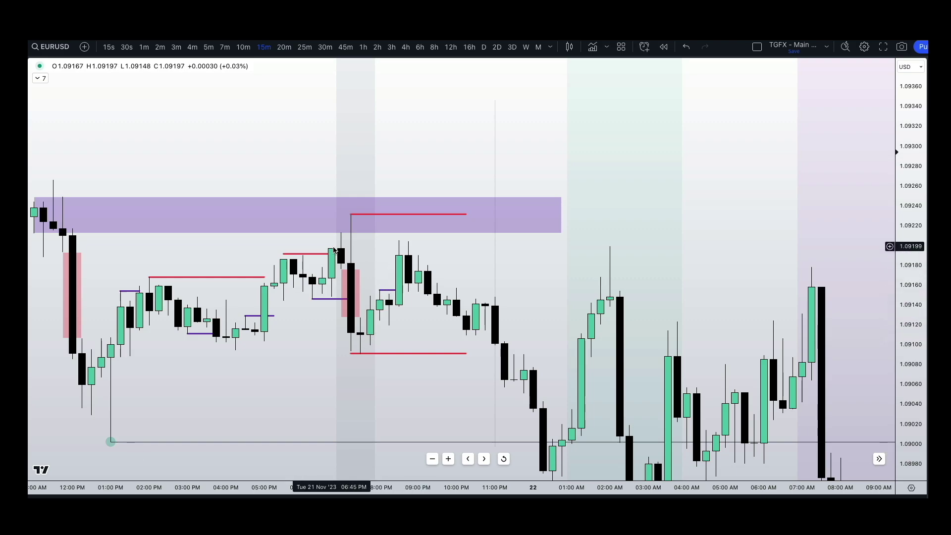
left_click(353, 272)
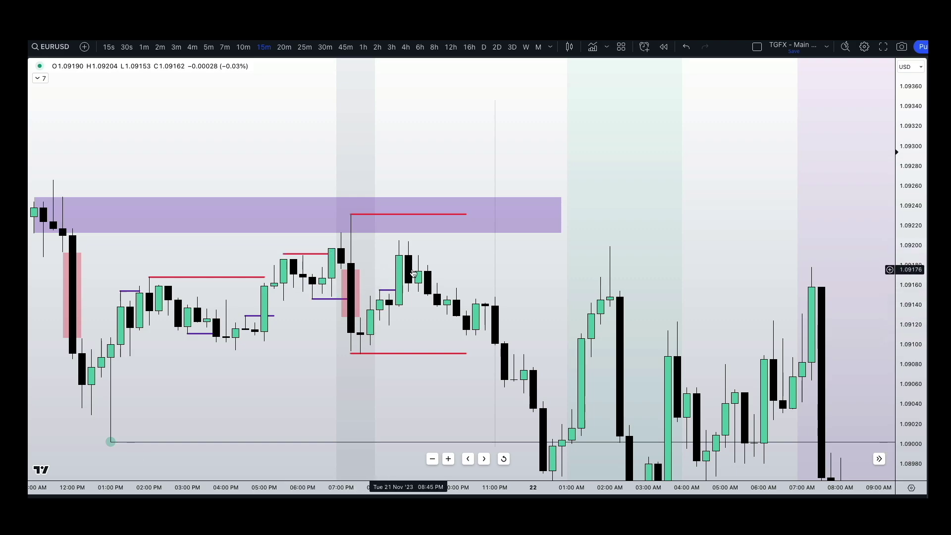
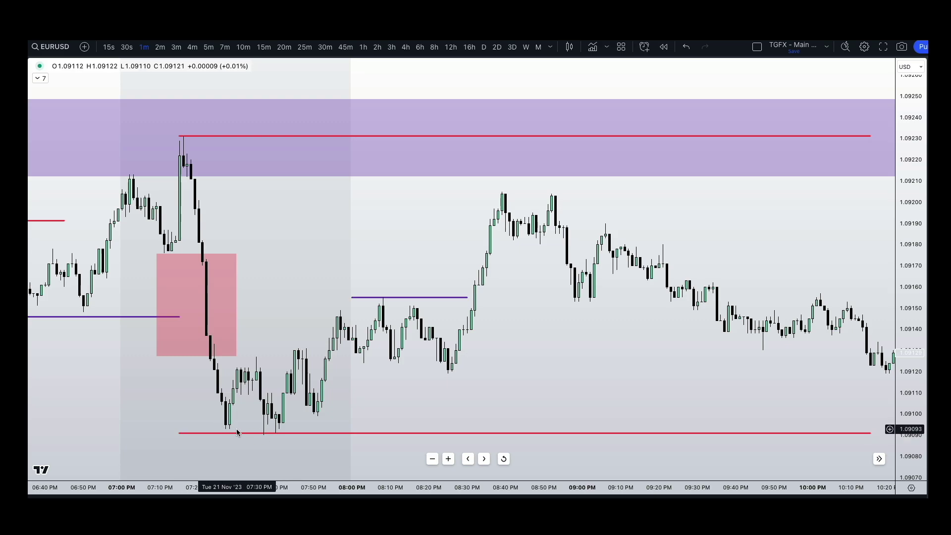
Mark the short-term high at the 07:40 PM low with a purple line at 1.09101 and shade the gap up to about 1.0911 in purple
left_click(261, 433)
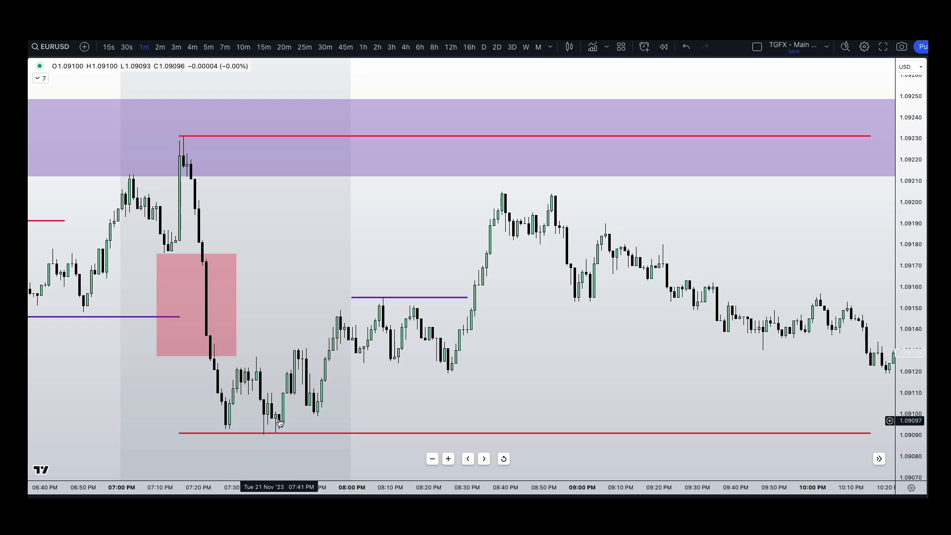
left_click(276, 421)
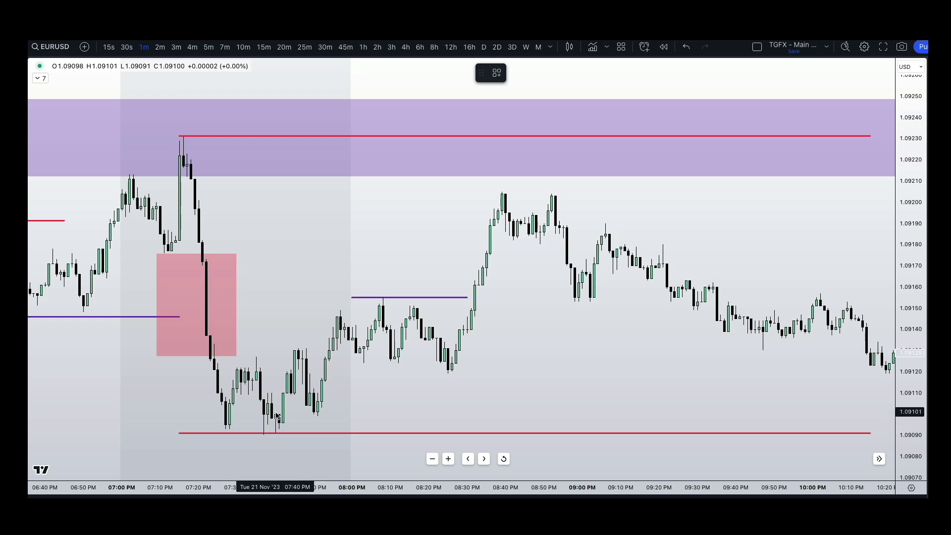
left_click(276, 412)
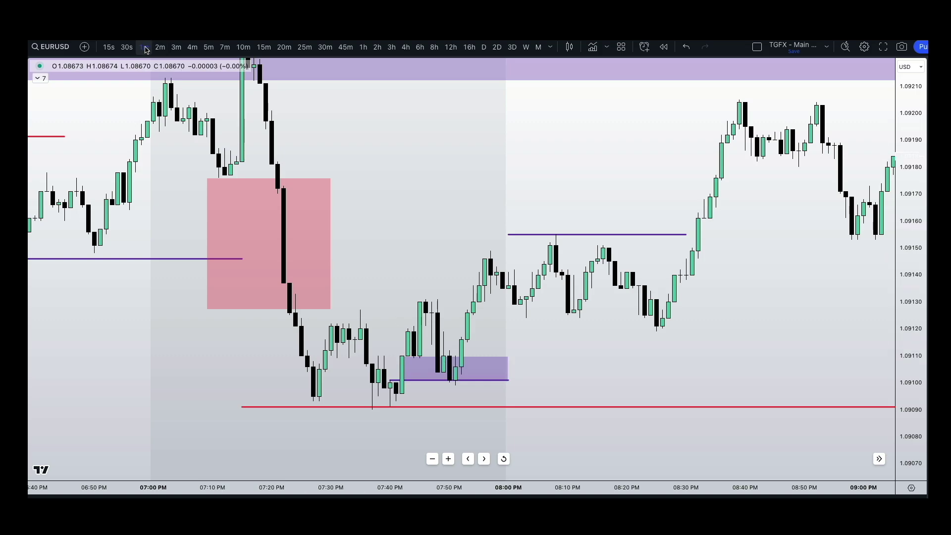
Try a long position at the purple gap's upper edge with entry 1.09109, target 1.09201 and stop 1.09077, then delete it
left_click(416, 360)
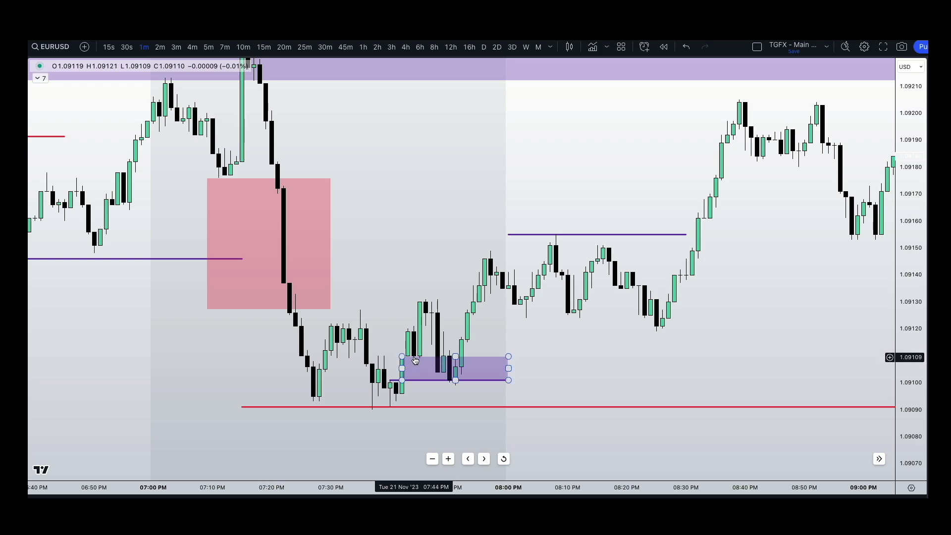
key("Escape")
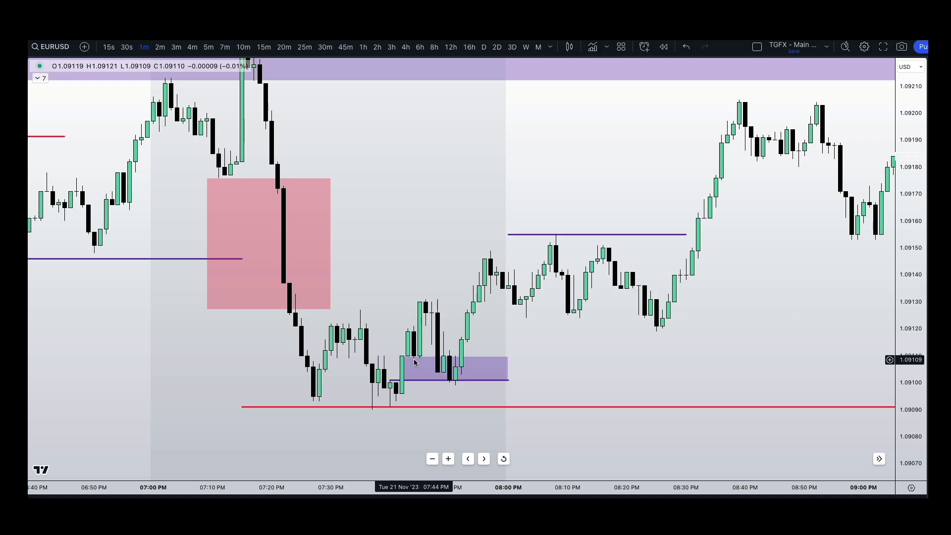
left_click(420, 358)
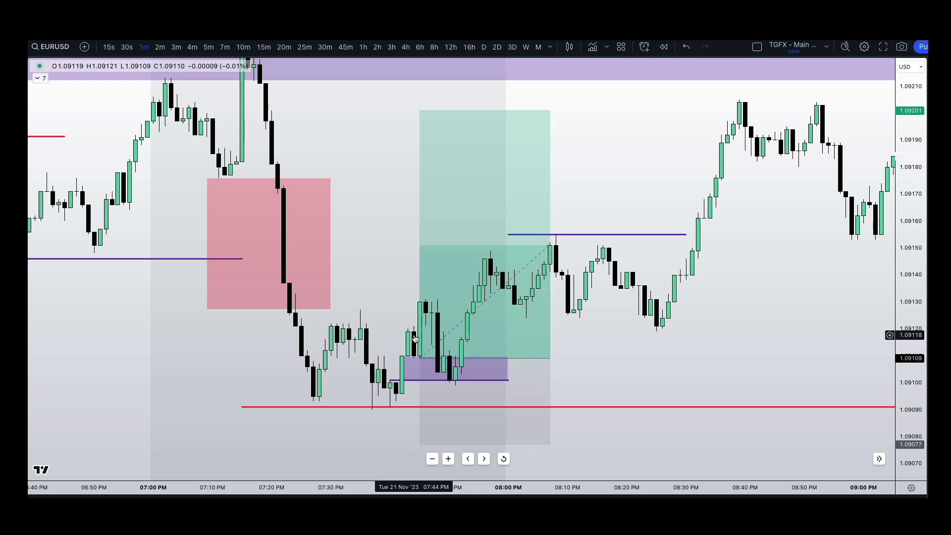
left_click(417, 359)
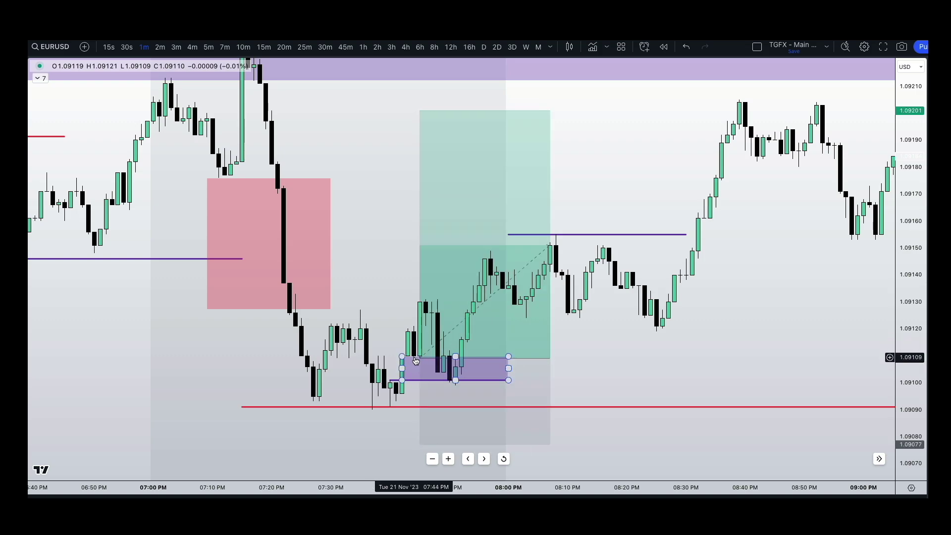
key("Escape")
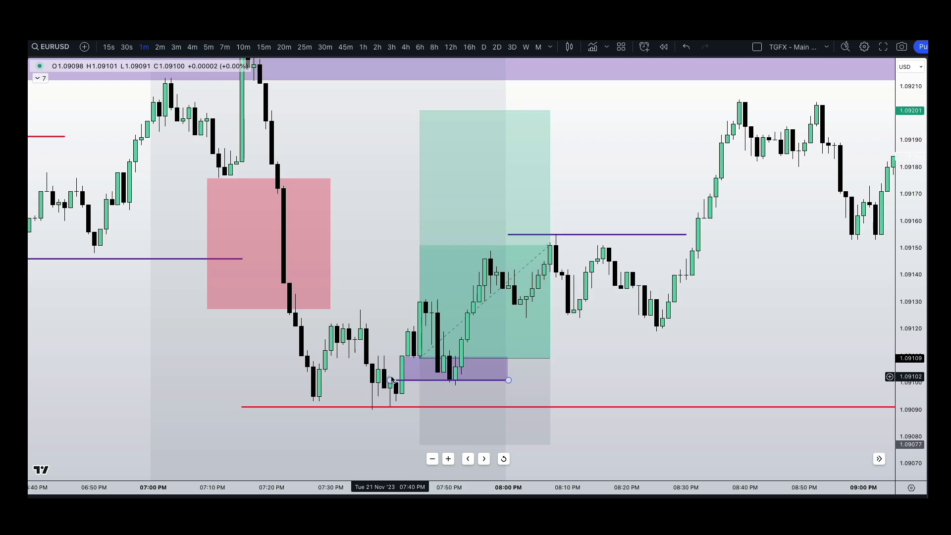
left_click(457, 379)
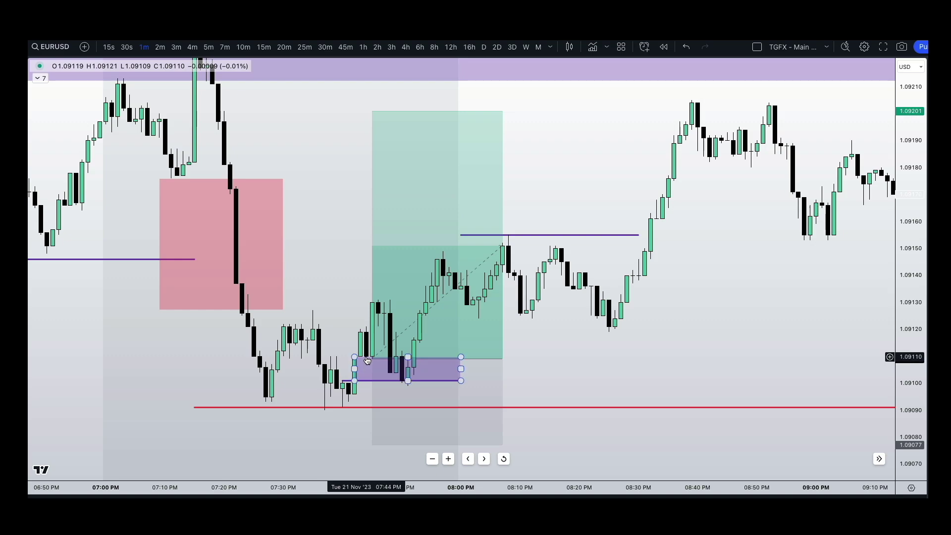
key("Escape")
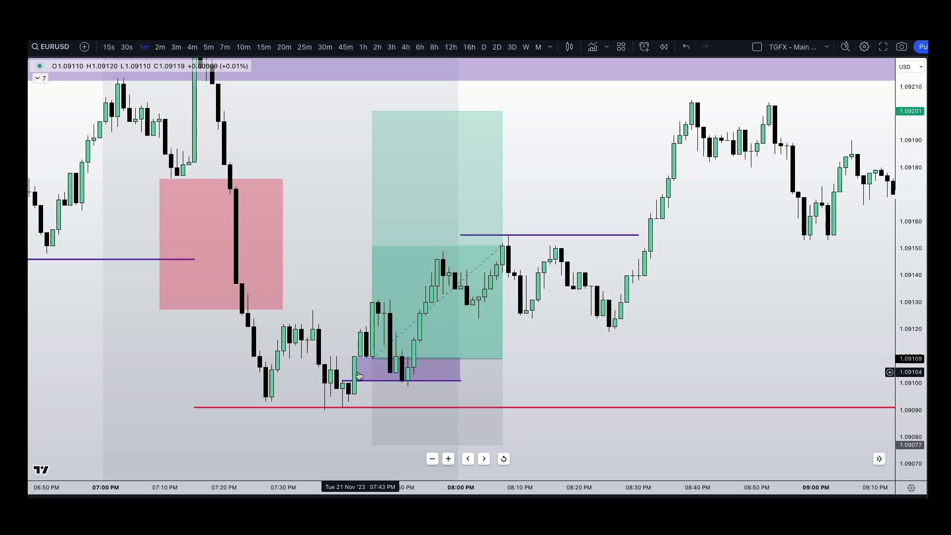
left_click(377, 369)
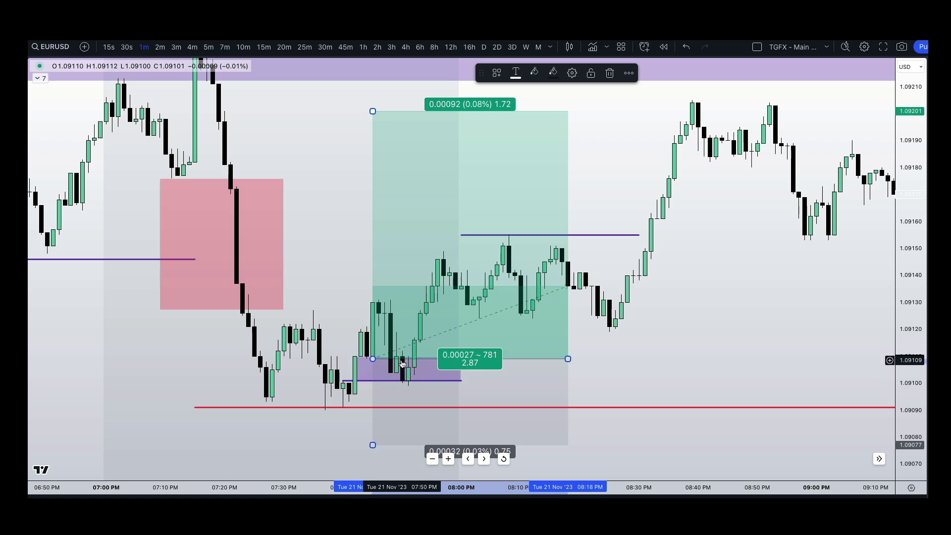
key("Delete")
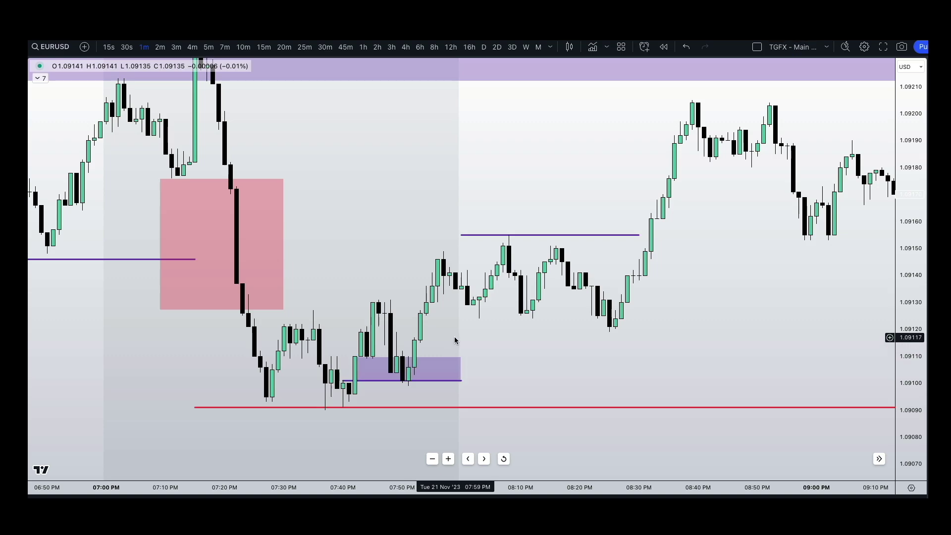
Examine the short-term highs and lows between 07:35 PM and 08:30 PM and the price reaction at the gap near 1.0912
left_click_drag(454, 335, 408, 346)
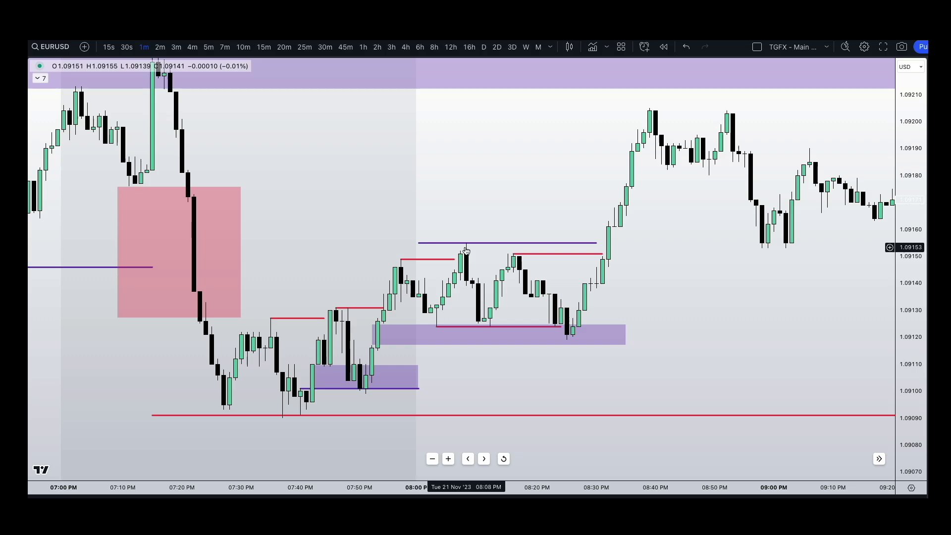
left_click_drag(466, 251, 517, 223)
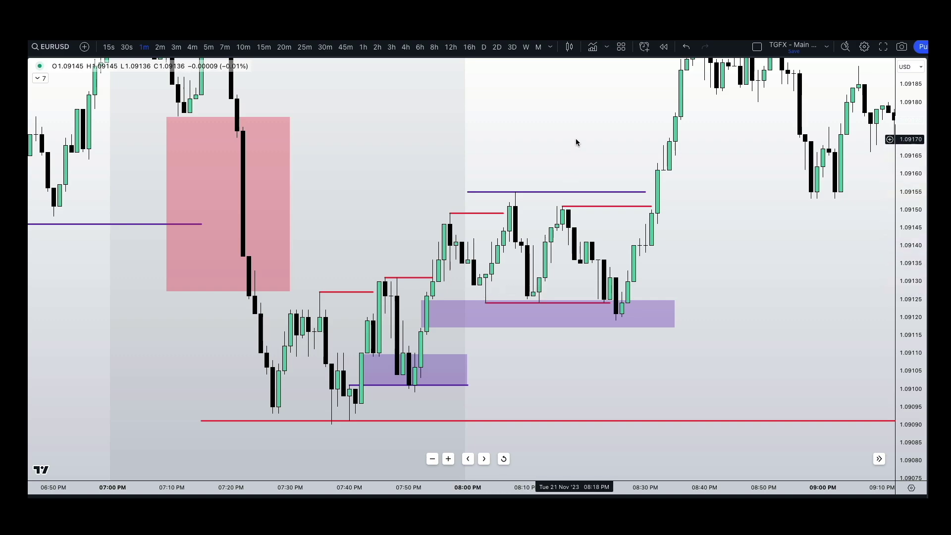
left_click_drag(553, 122, 561, 189)
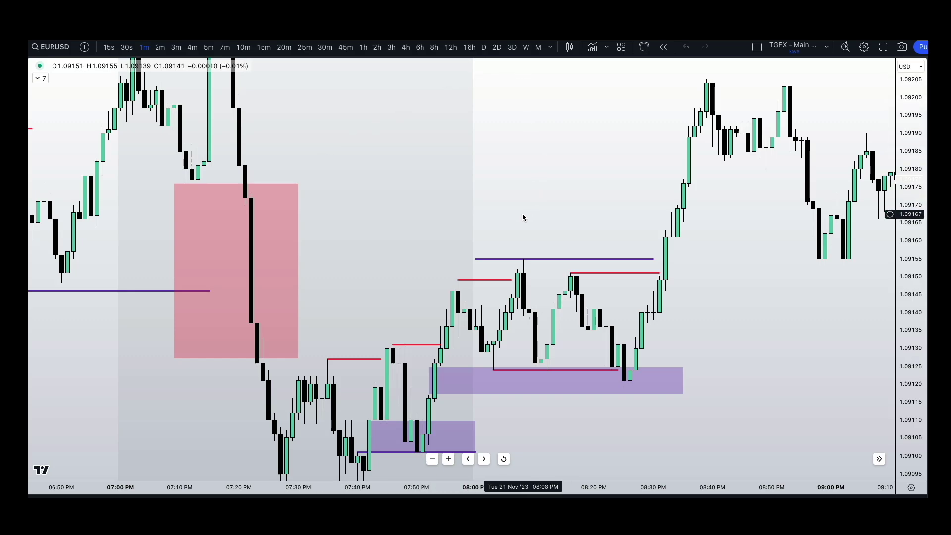
left_click_drag(522, 213, 497, 136)
scroll(486, 270, "up", 1)
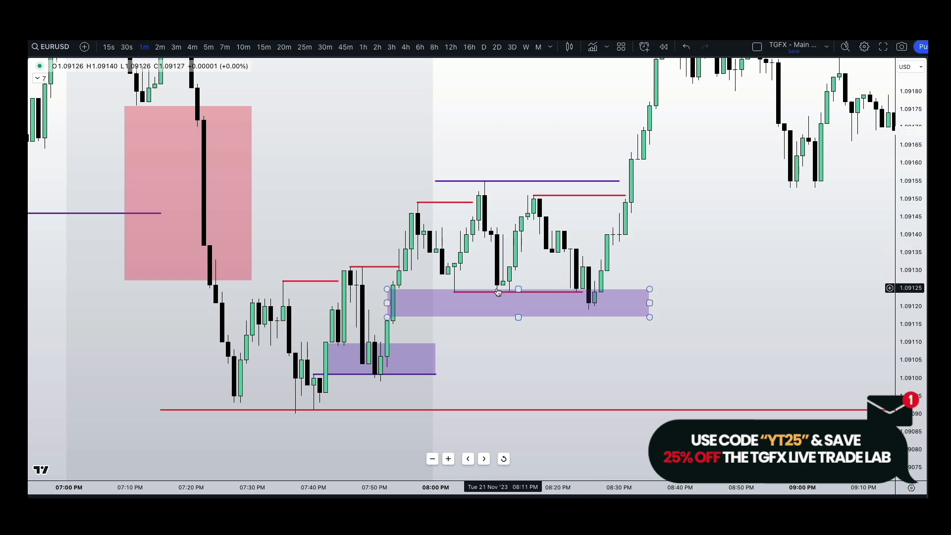
left_click(571, 290)
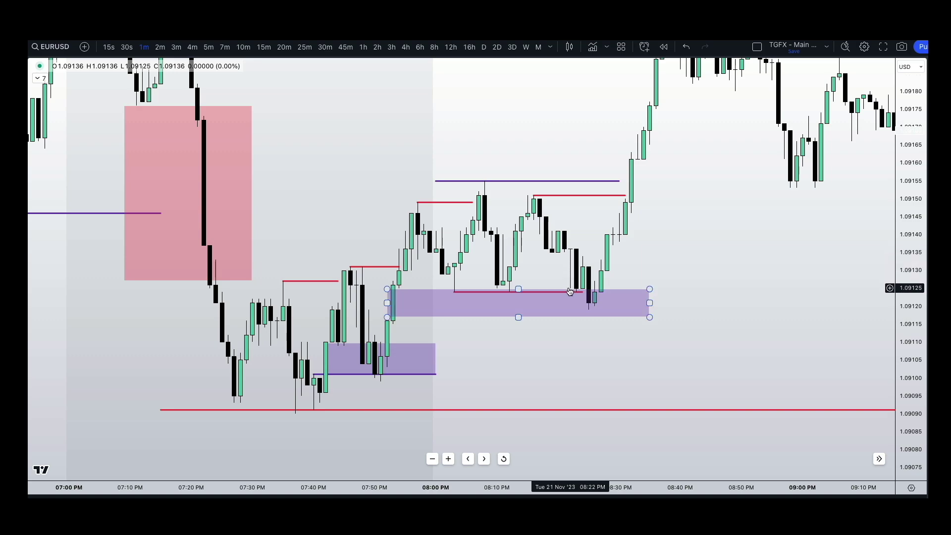
left_click(574, 275)
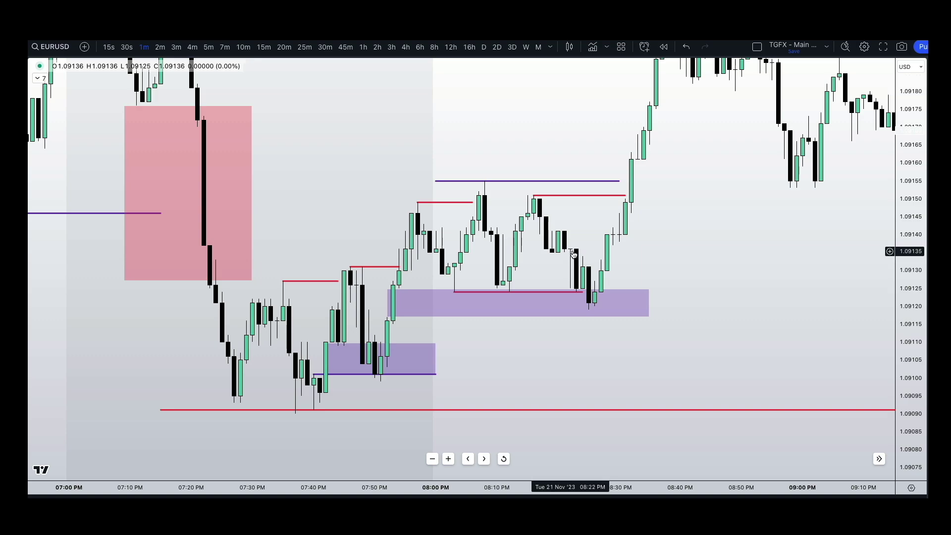
left_click(572, 292)
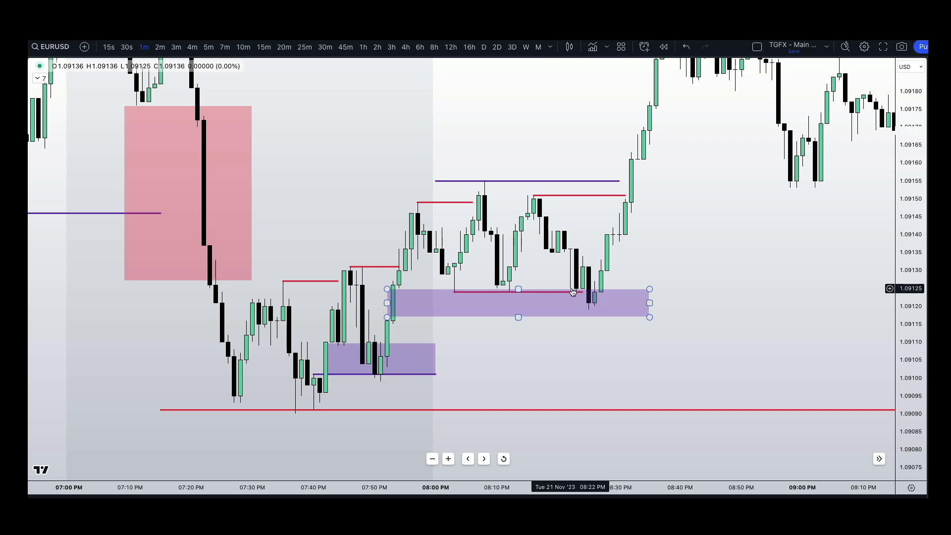
left_click(578, 263)
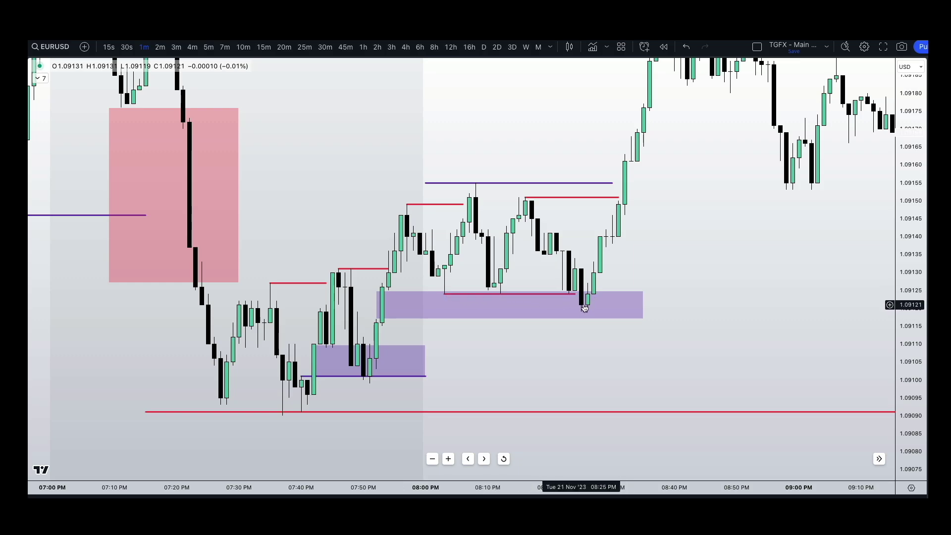
left_click_drag(585, 307, 530, 404)
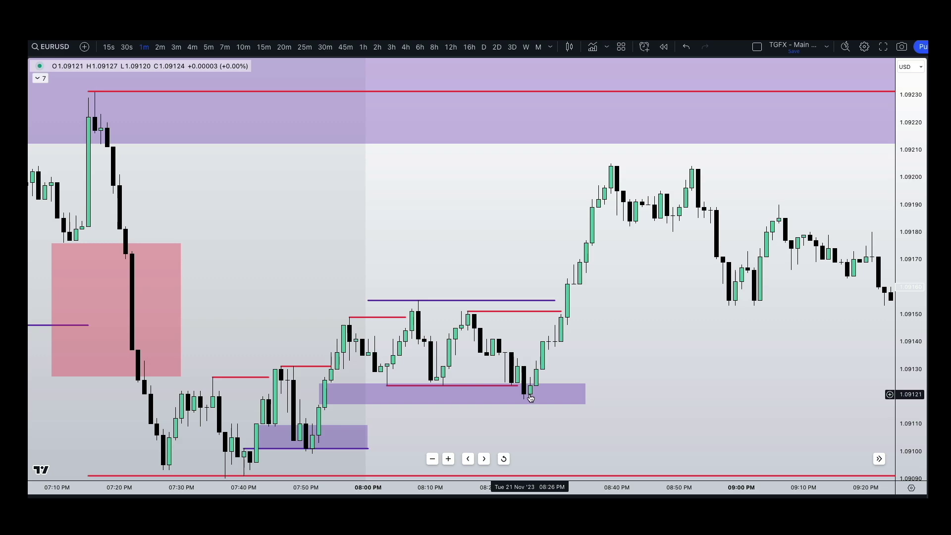
left_click_drag(530, 398, 528, 405)
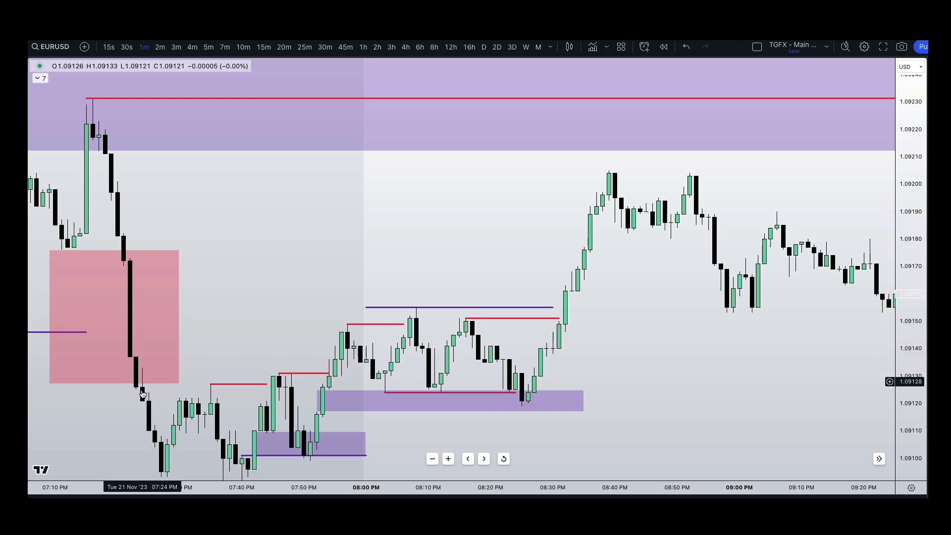
Shade the large bullish 07:15 PM candle's range from 1.09182 to about 1.0923 in purple and overlay a zone split at its midpoint
left_click_drag(174, 213, 178, 251)
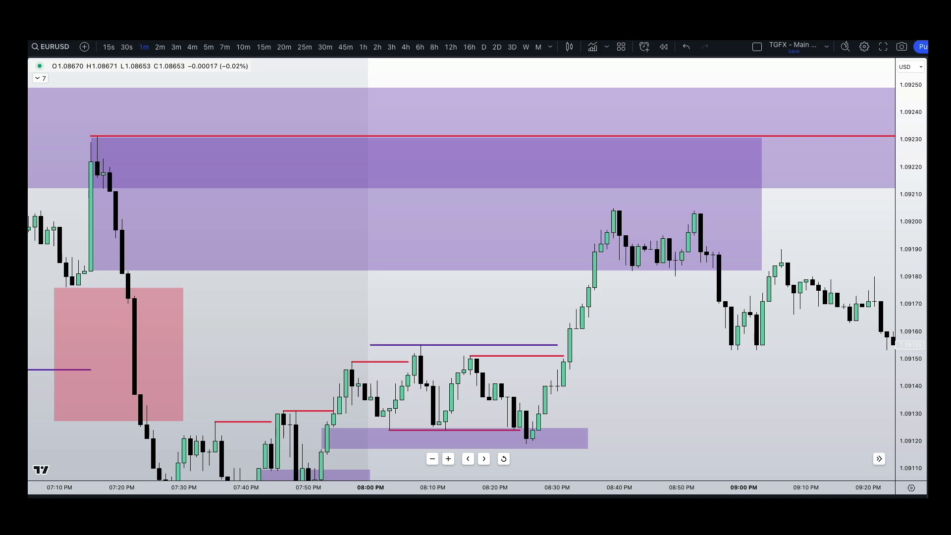
key("alt+shift+r")
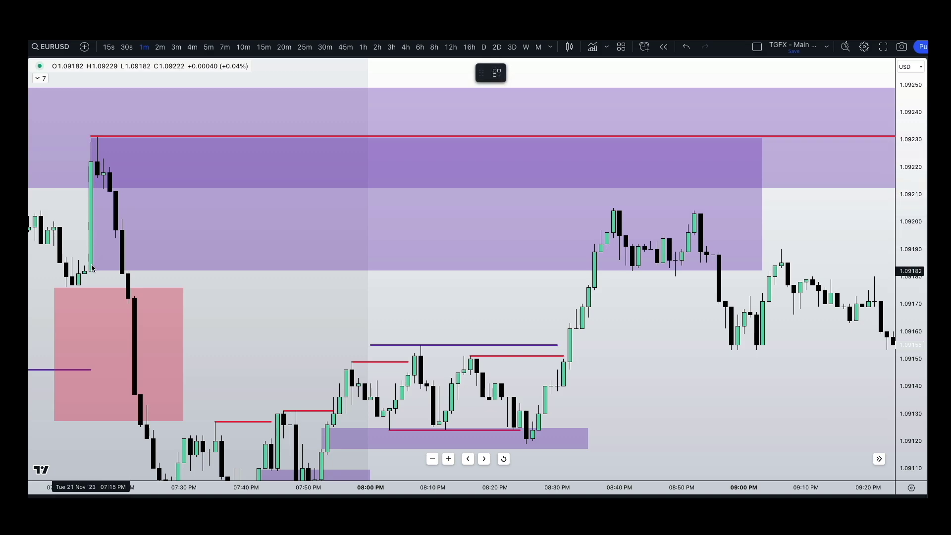
mouse_move(91, 271)
left_mouse_down()
mouse_move(160, 231)
mouse_move(175, 202)
mouse_move(493, 179)
mouse_move(762, 139)
left_mouse_up()
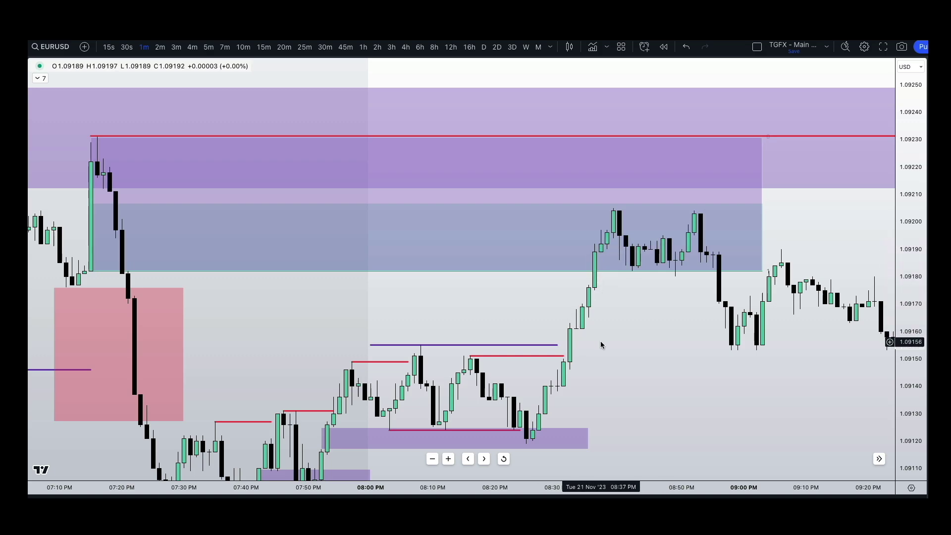
Try highlighting the 08:36 PM price gap from 1.09177 to about 1.0919 with a purple rectangle extended to 08:47 PM, and delete it
key("alt+shift+r")
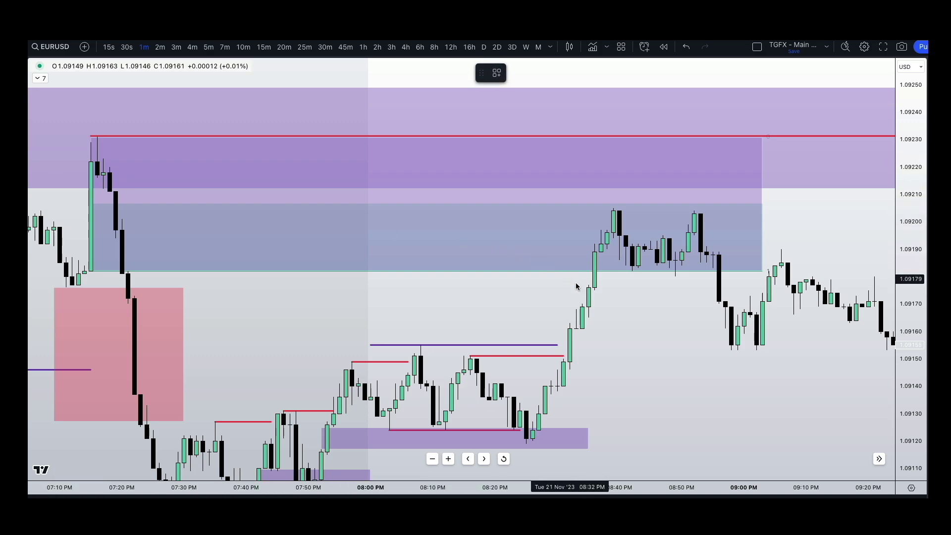
left_click_drag(589, 285, 620, 260)
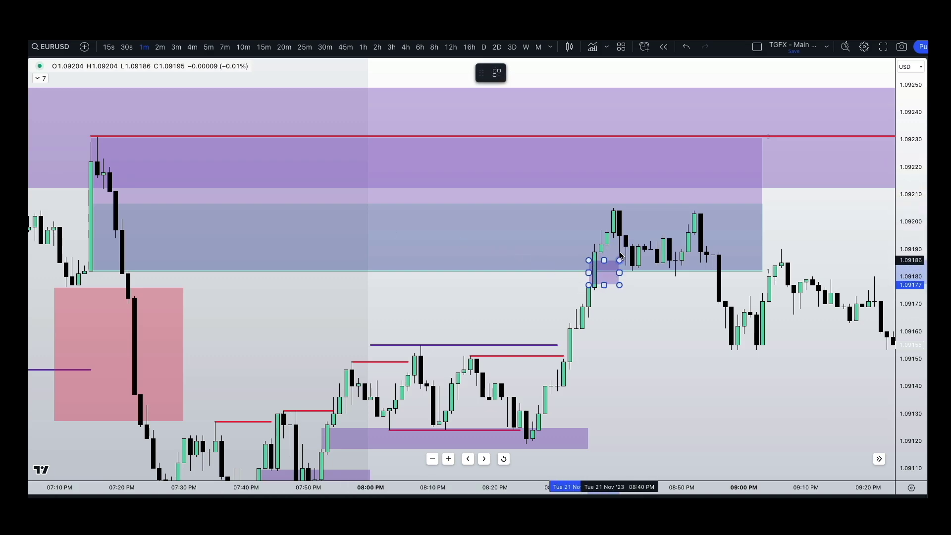
left_click(625, 249)
left_click(599, 310)
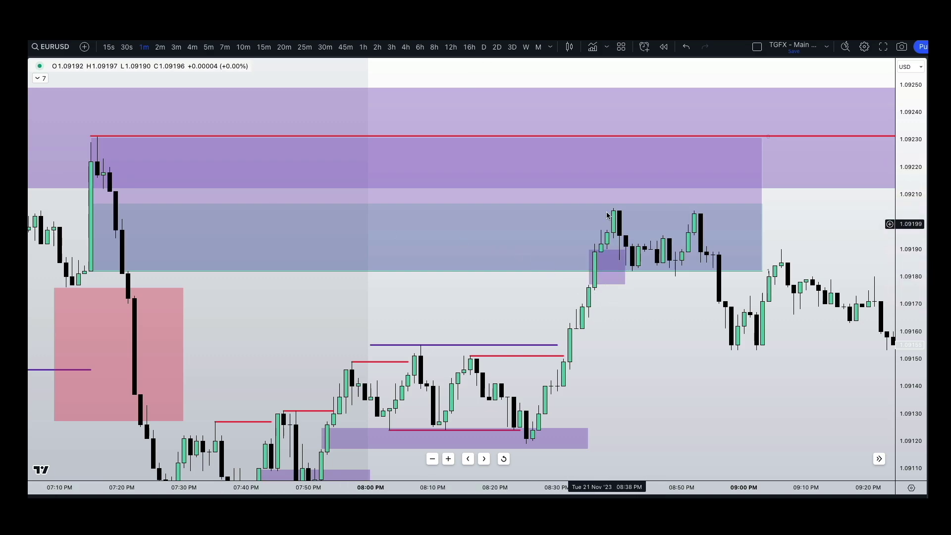
left_click(625, 252)
left_click_drag(626, 267, 663, 268)
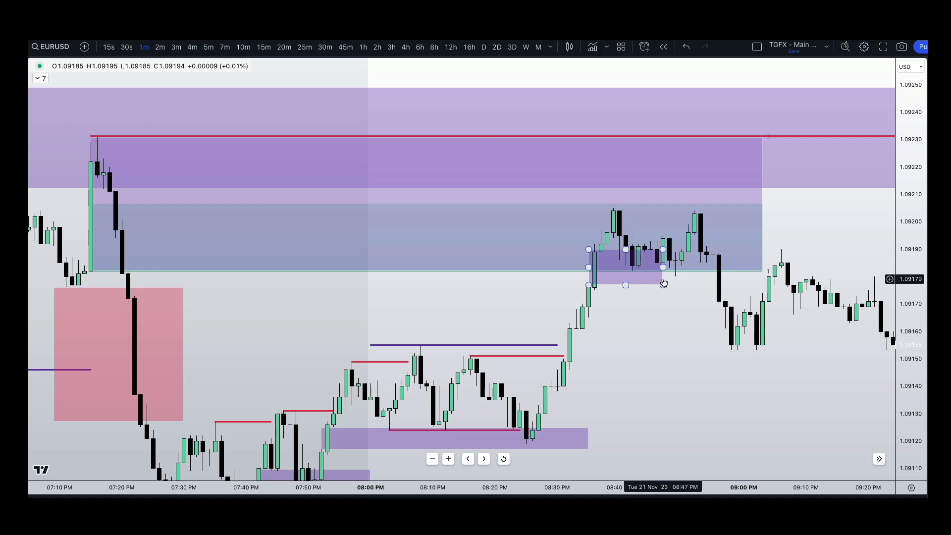
left_click(664, 283)
key("Delete")
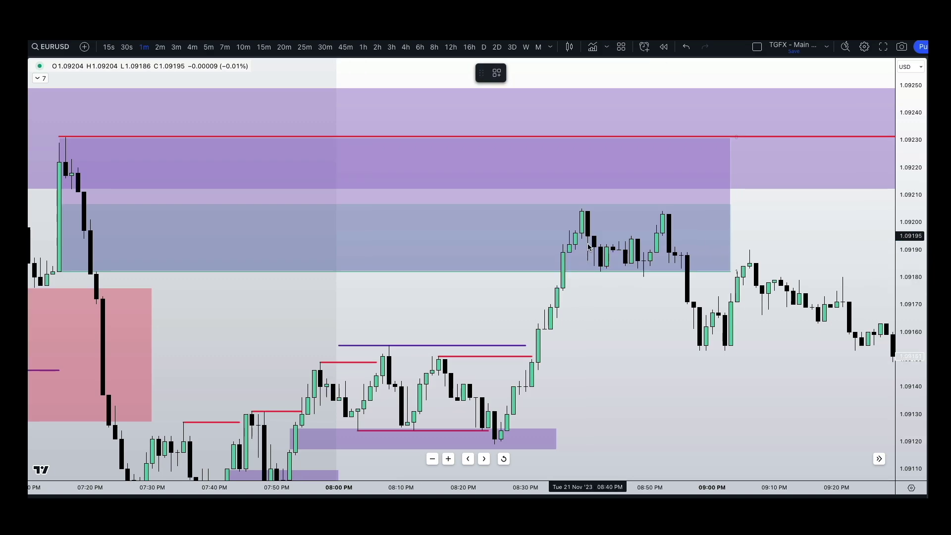
Draw short red horizontal lines at the 08:42 PM low of 1.09182, the 08:39 PM high of 1.09205 and the 08:49 PM low near 1.0918
left_click(600, 271)
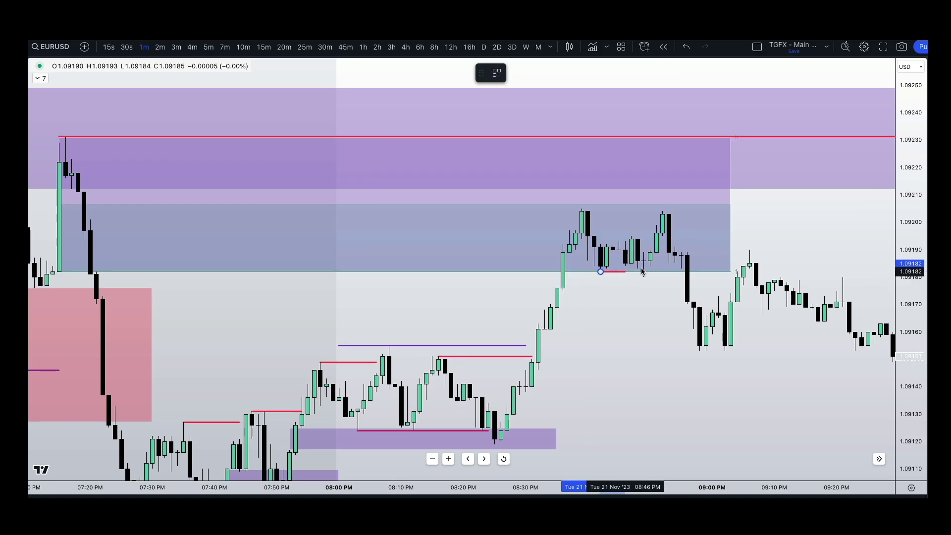
left_click(644, 272)
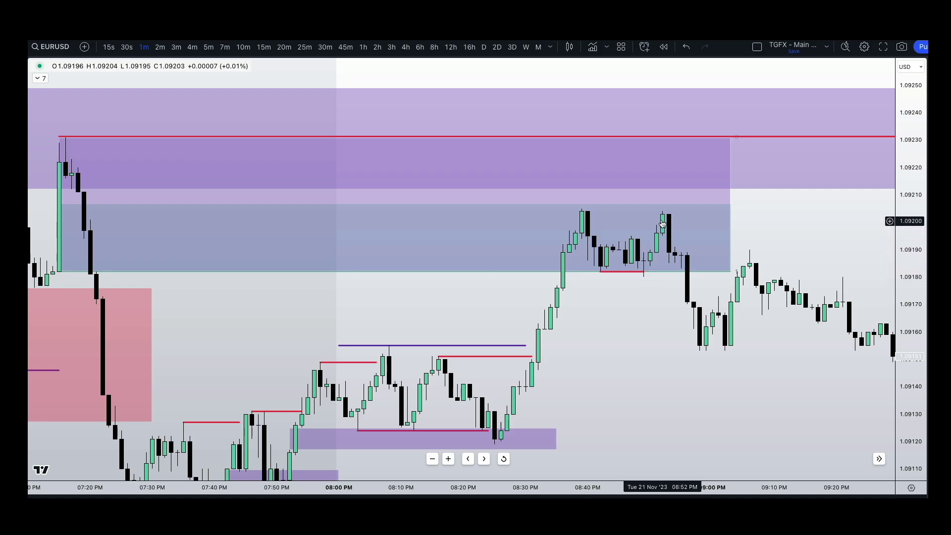
left_click(706, 209)
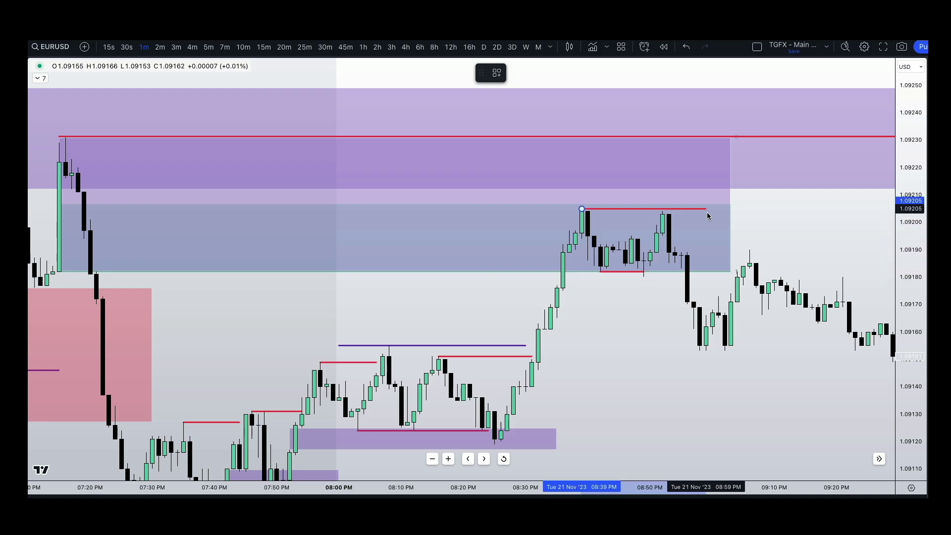
left_click(671, 216)
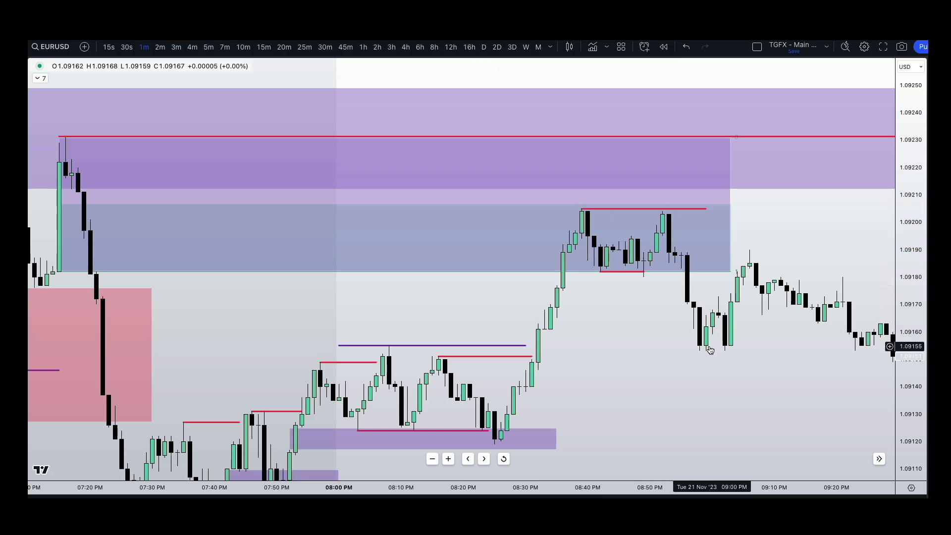
left_click_drag(709, 350, 623, 347)
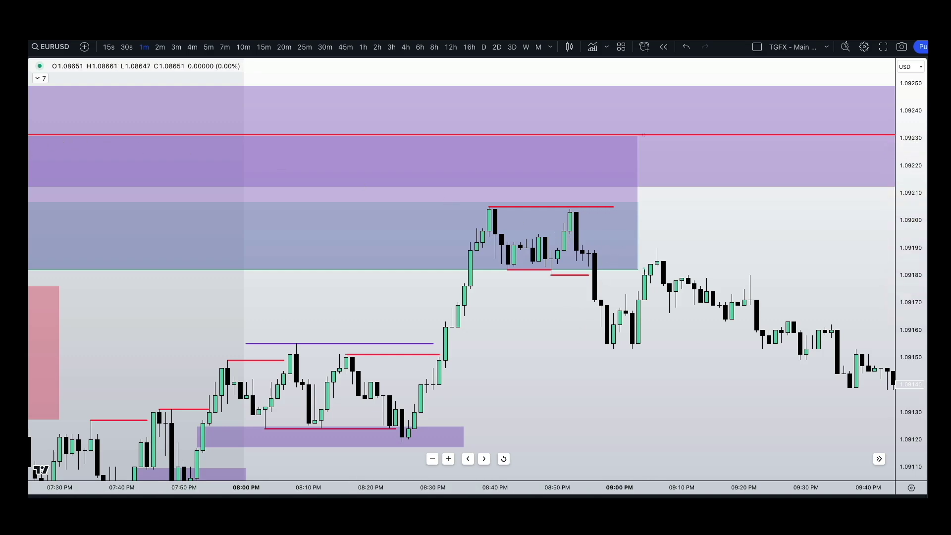
Highlight the 08:52 PM price gap from about 1.09196 to 1.09191 with a purple rectangle extended to about 09:09 PM
left_click_drag(571, 231, 675, 245)
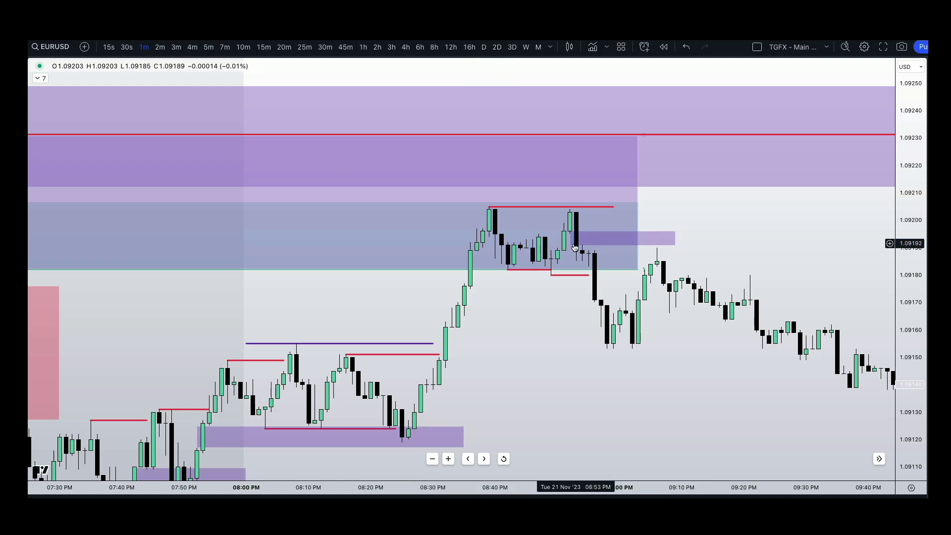
left_click(664, 261)
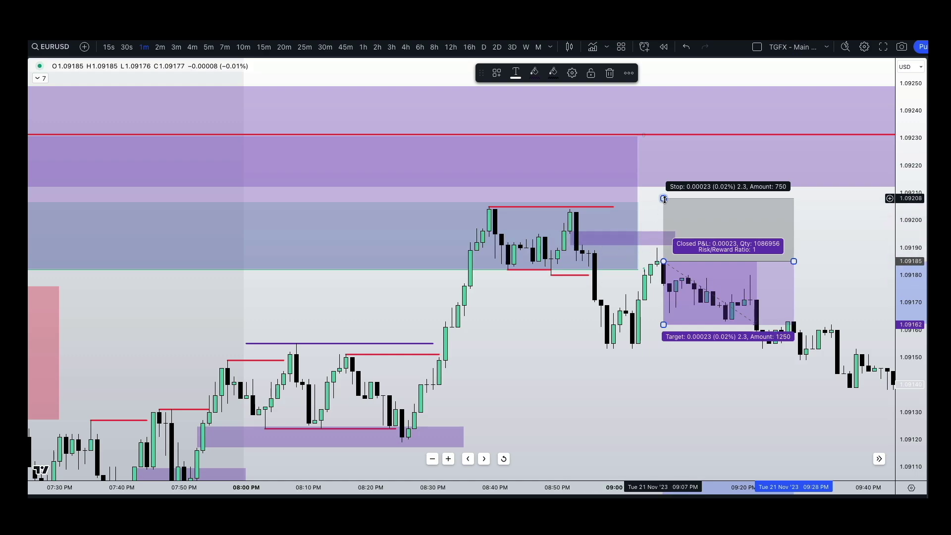
left_click_drag(664, 198, 664, 188)
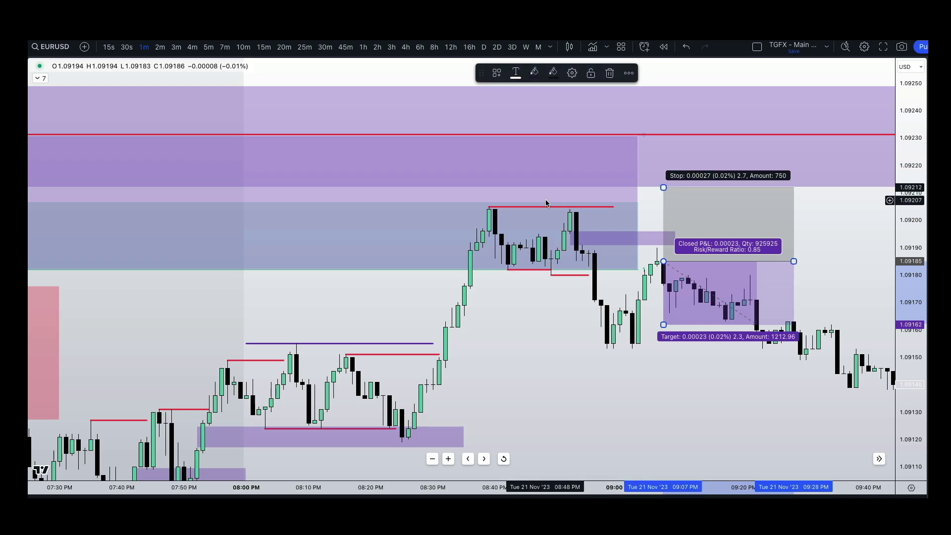
key("Delete")
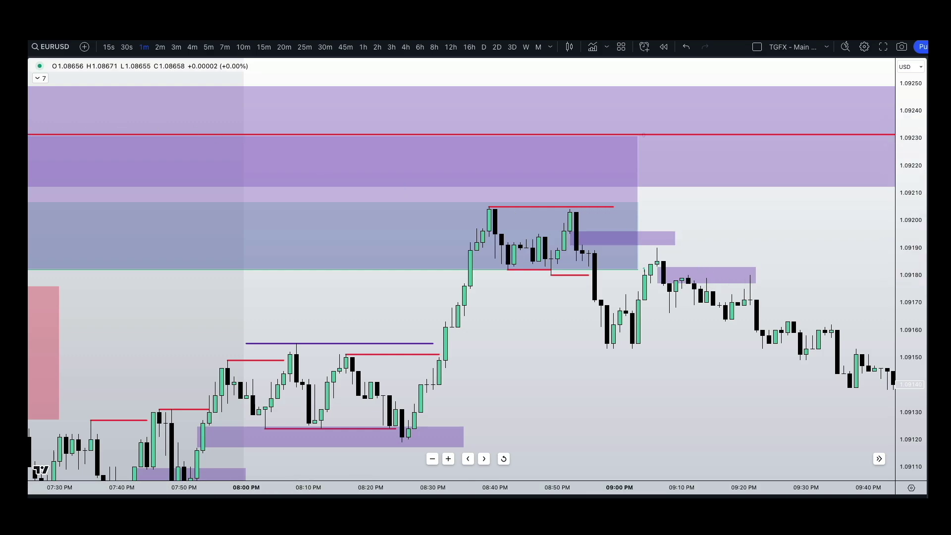
Place a short position at the 09:12 PM candle with entry at 1.09177, stop at 1.09217 and target at 1.09105
left_click(694, 283)
left_click_drag(695, 208, 693, 173)
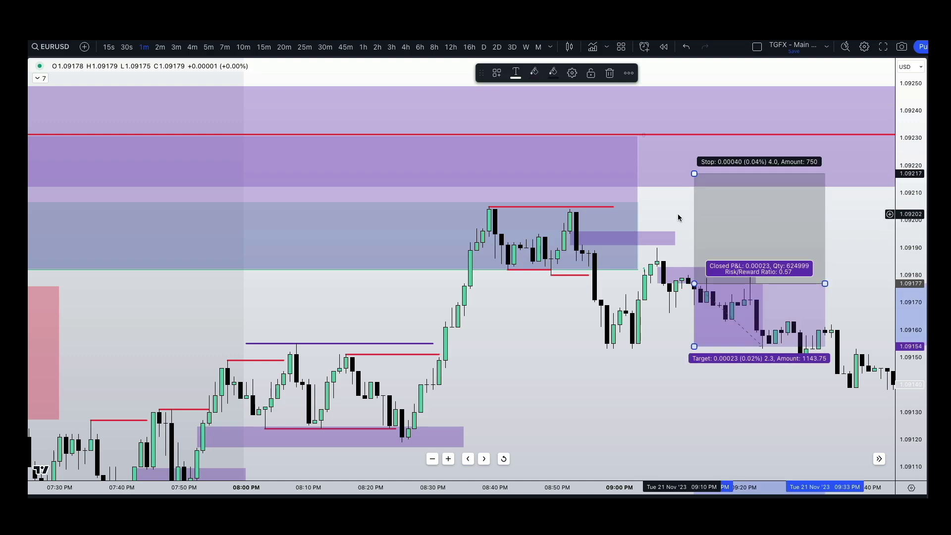
left_click(684, 318)
left_click_drag(695, 346, 694, 347)
left_click_drag(694, 347, 694, 399)
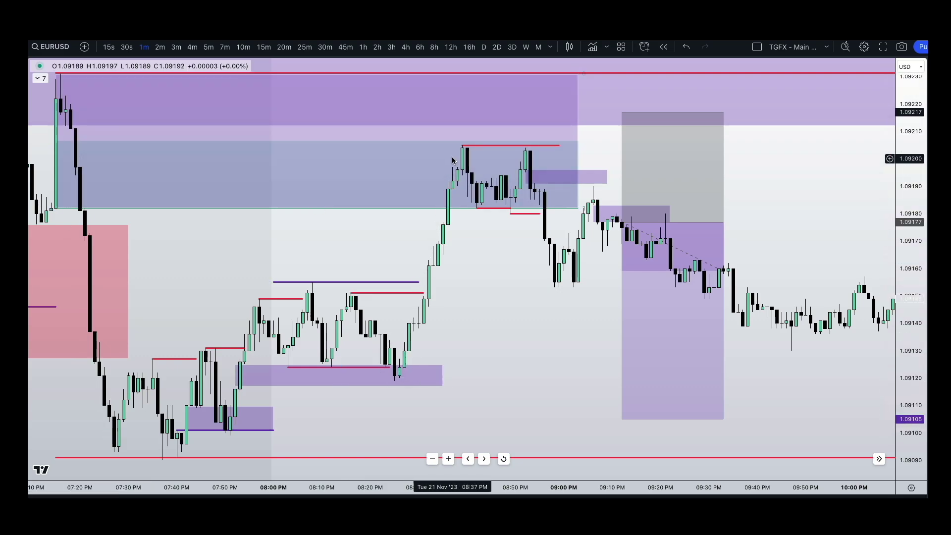
Shade the 08:25 PM down candle's zone from 1.09131 to 1.09118 with a purple rectangle extended to 09:55 PM
left_click(405, 365)
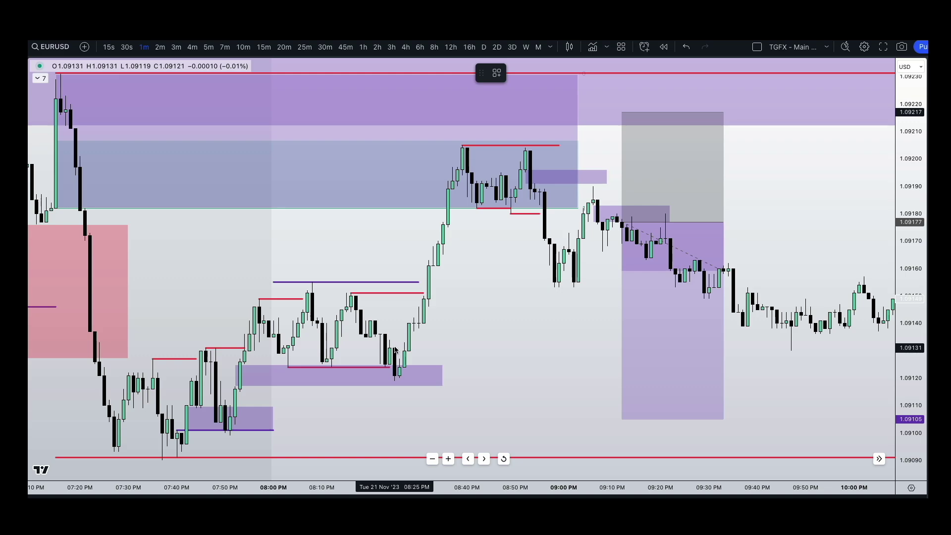
mouse_move(395, 349)
left_mouse_down()
mouse_move(476, 374)
mouse_move(829, 384)
left_mouse_up()
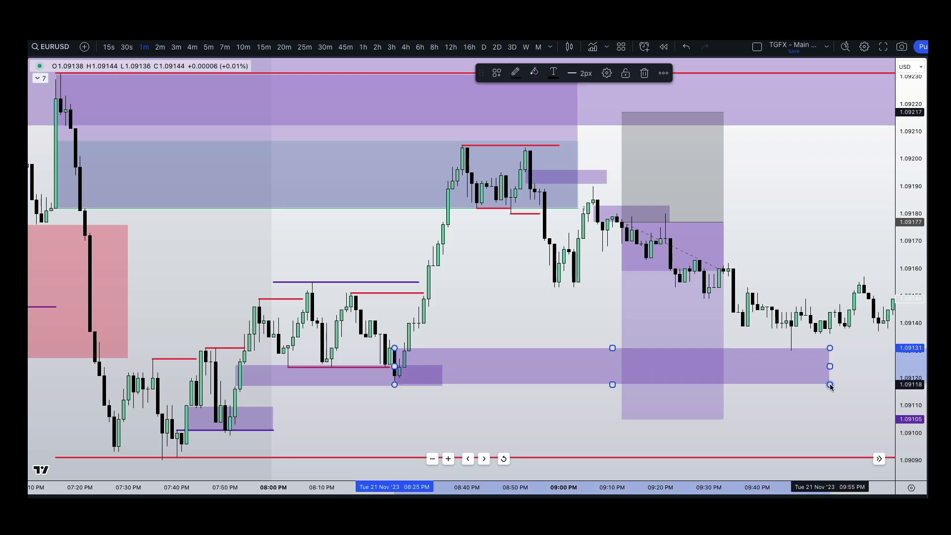
key("Escape")
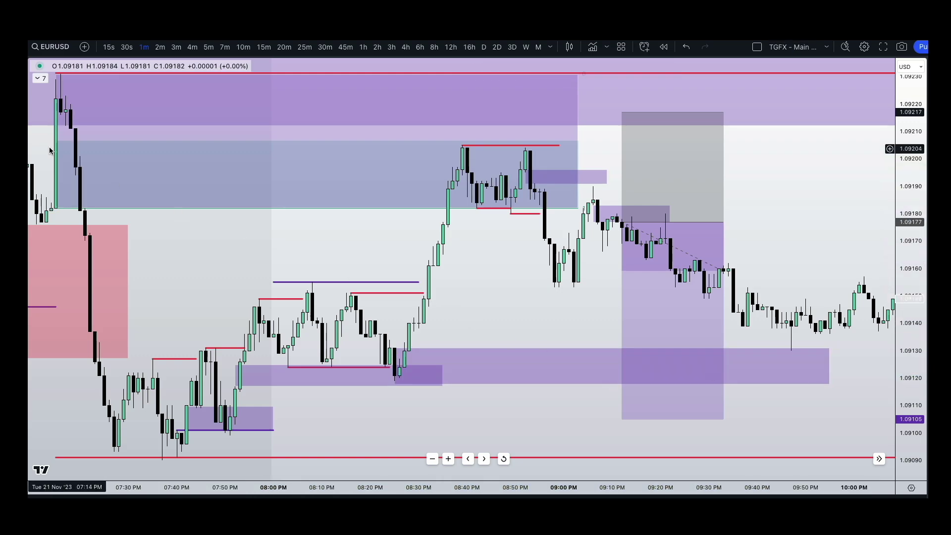
Highlight the small gap above the 08:25 PM zone, about 1.09137 to 1.09133, with a grey rectangle extended to about 09:49 PM
left_click(15, 149)
left_click_drag(404, 340, 763, 340)
left_click_drag(767, 336, 800, 332)
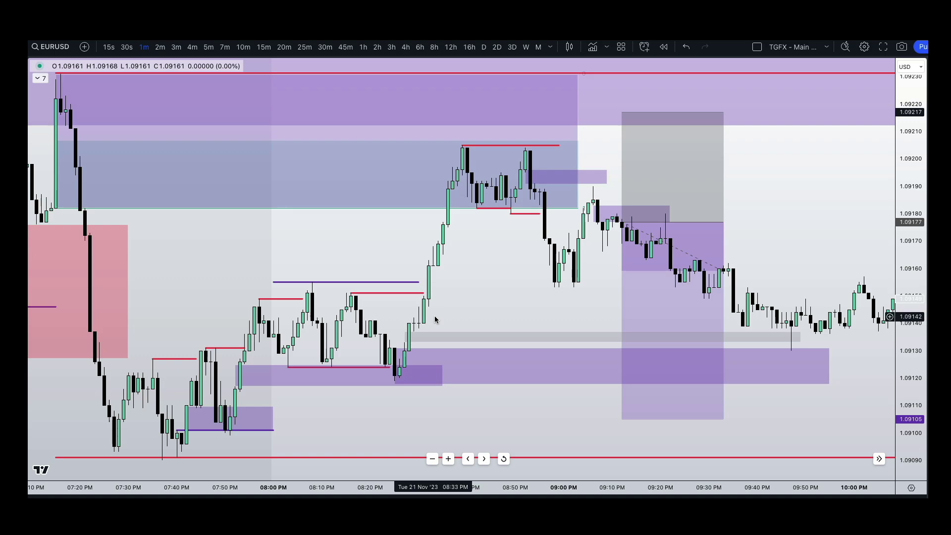
Extend the thin purple highlight near 1.0915 to about 10:14 PM and remove the small purple rectangle beneath it
mouse_move(392, 350)
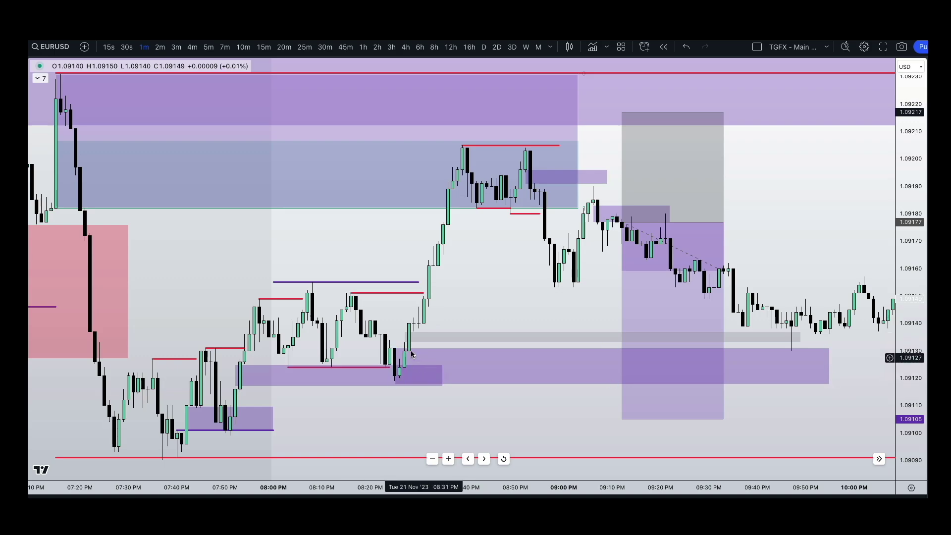
mouse_move(795, 331)
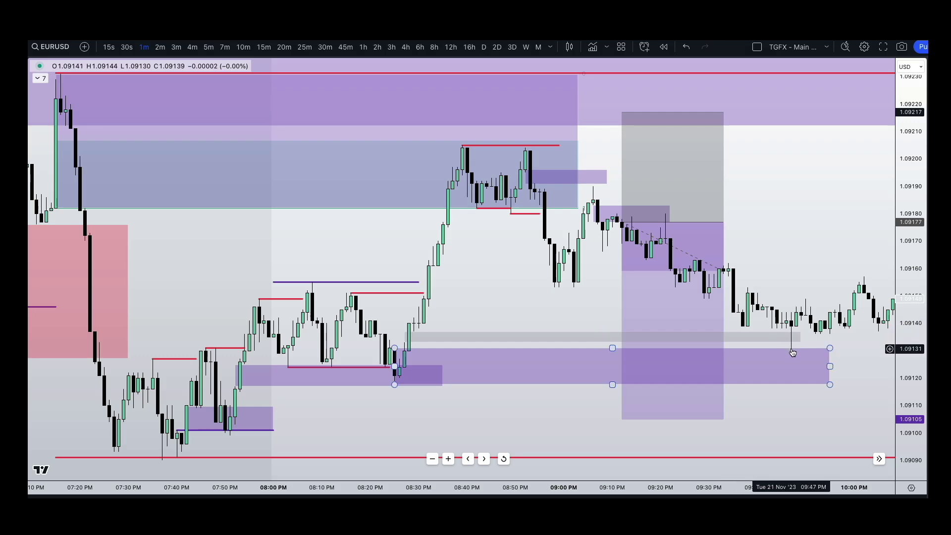
left_click_drag(792, 353, 488, 352)
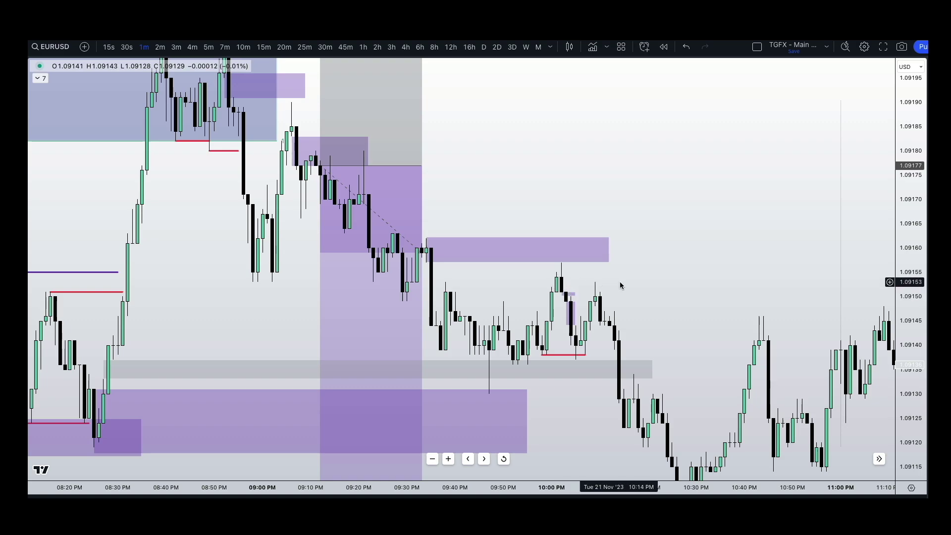
left_click_drag(575, 294, 619, 294)
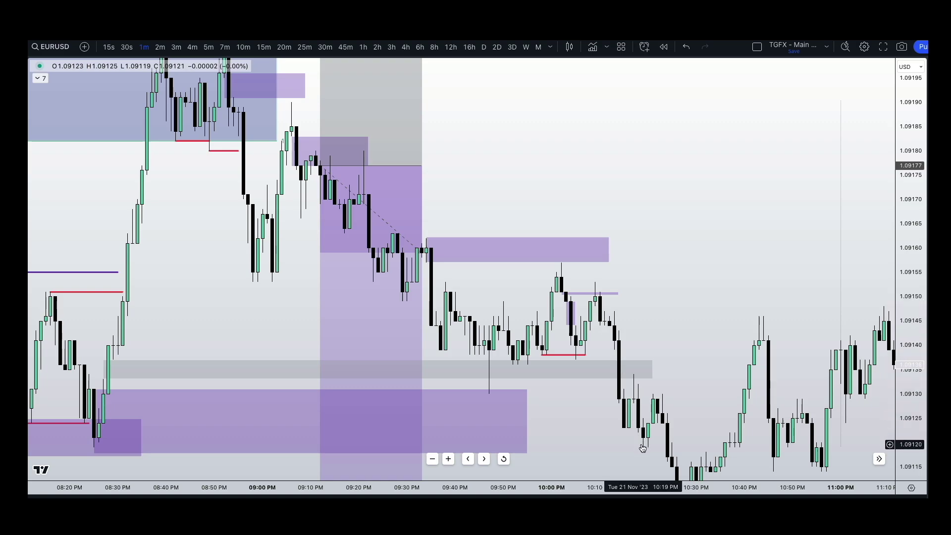
left_click_drag(575, 314, 600, 314)
left_click(593, 308)
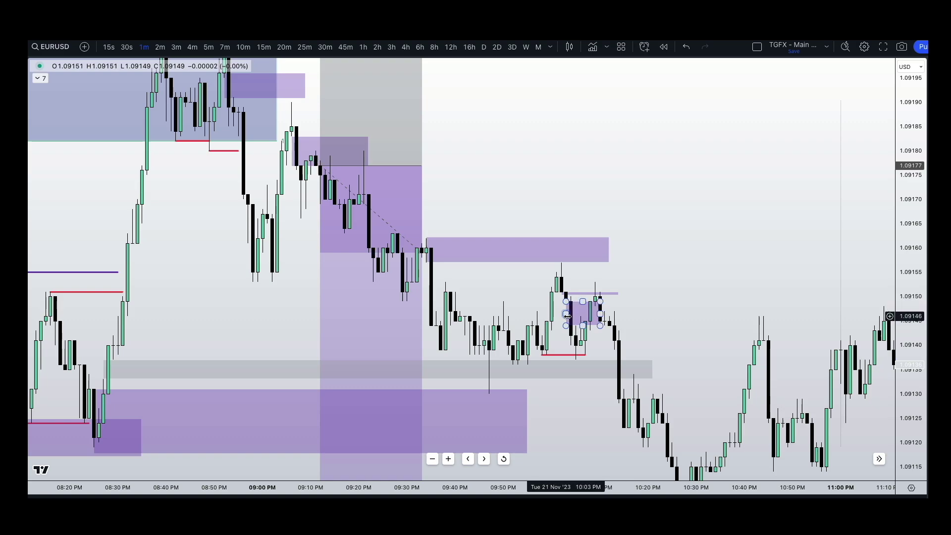
Extend the purple 08:25 PM zone between 1.09131 and 1.09118 to 10:33 PM
scroll(568, 316, "down", 2)
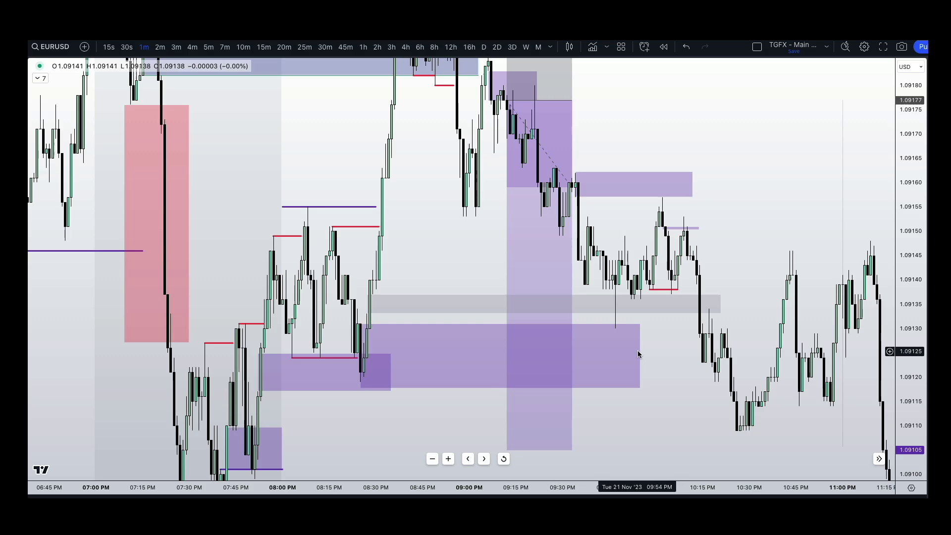
left_click_drag(641, 355, 758, 355)
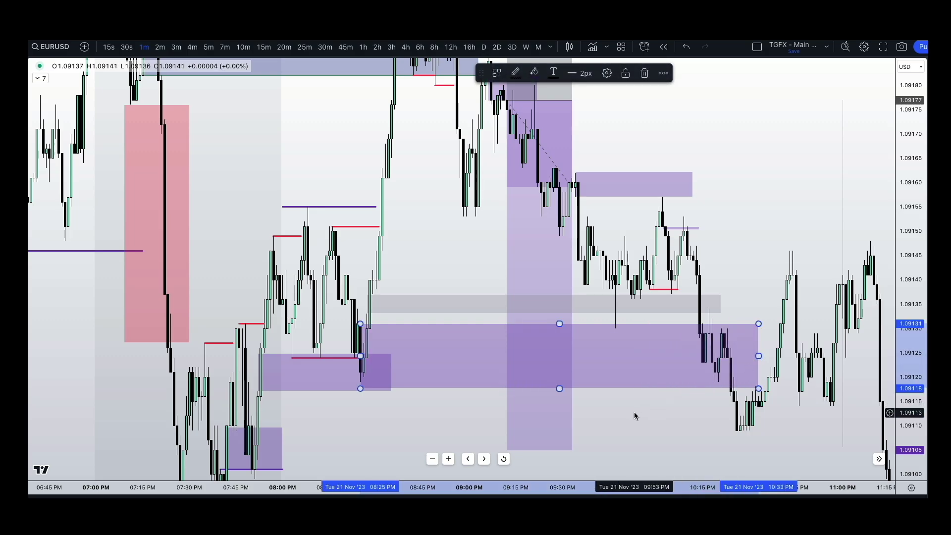
left_click(726, 404)
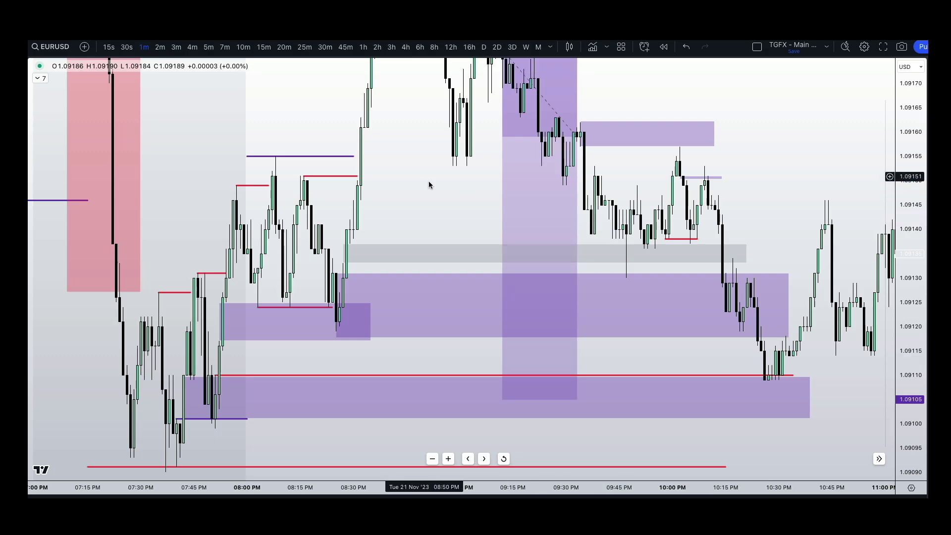
Examine how price between 08:00 PM and 10:30 PM reacts to the grey and purple gap zones and the red 1.0911 line
left_click_drag(427, 180, 483, 376)
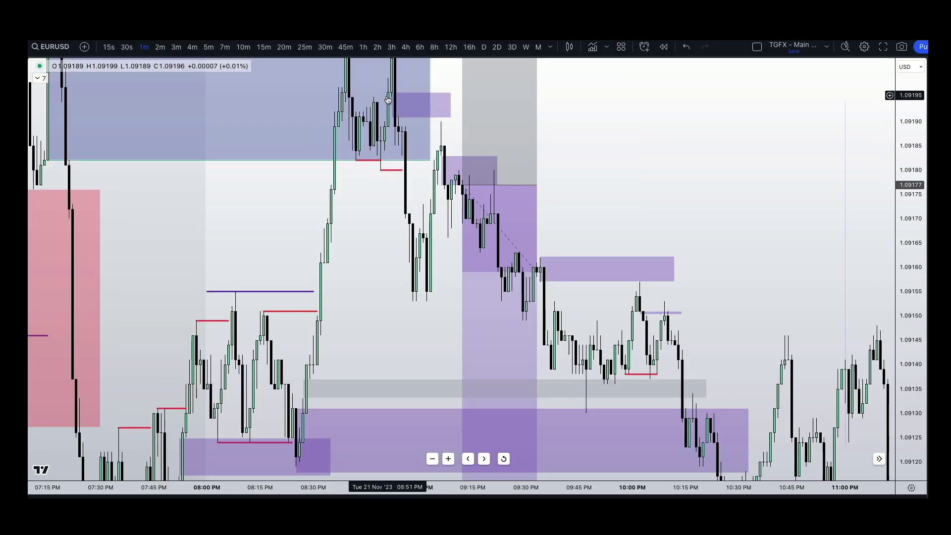
left_click(451, 182)
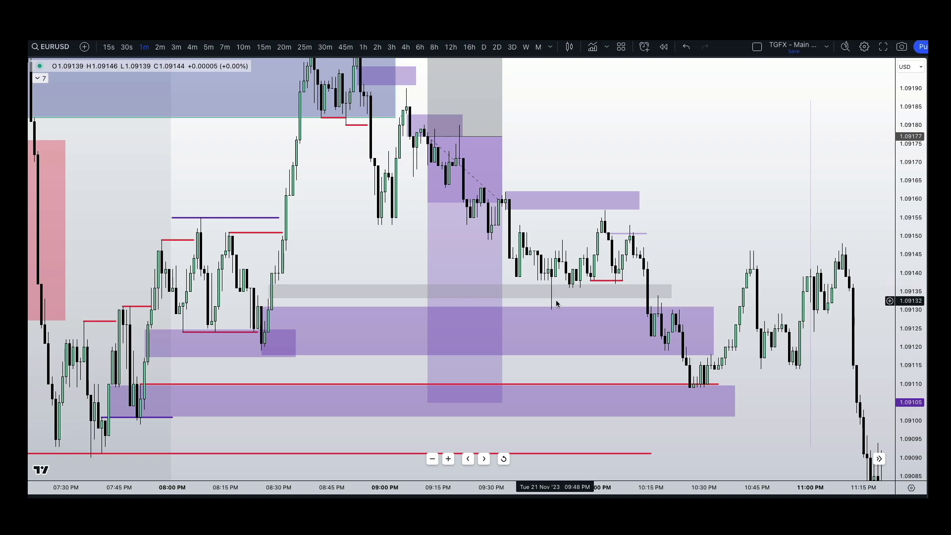
left_click(266, 308)
left_click_drag(671, 224, 678, 207)
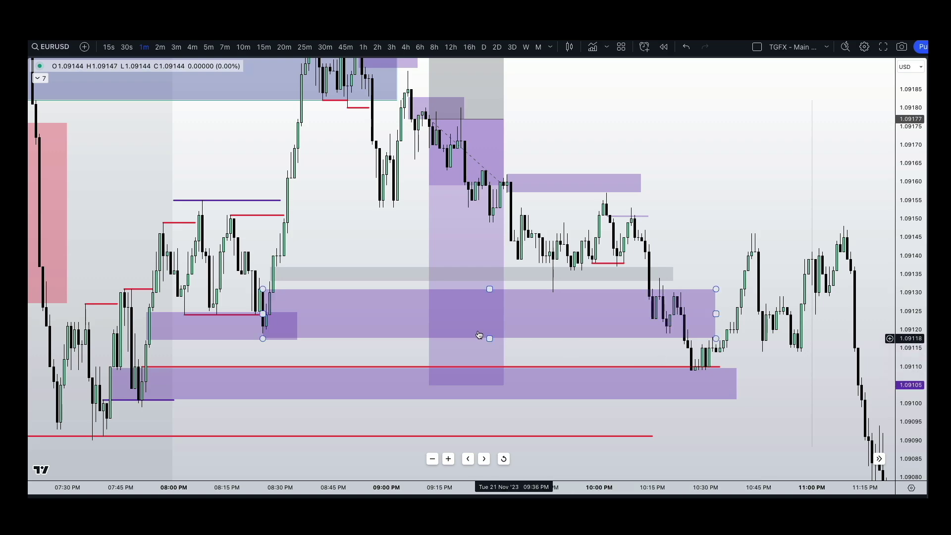
left_click_drag(312, 350, 298, 354)
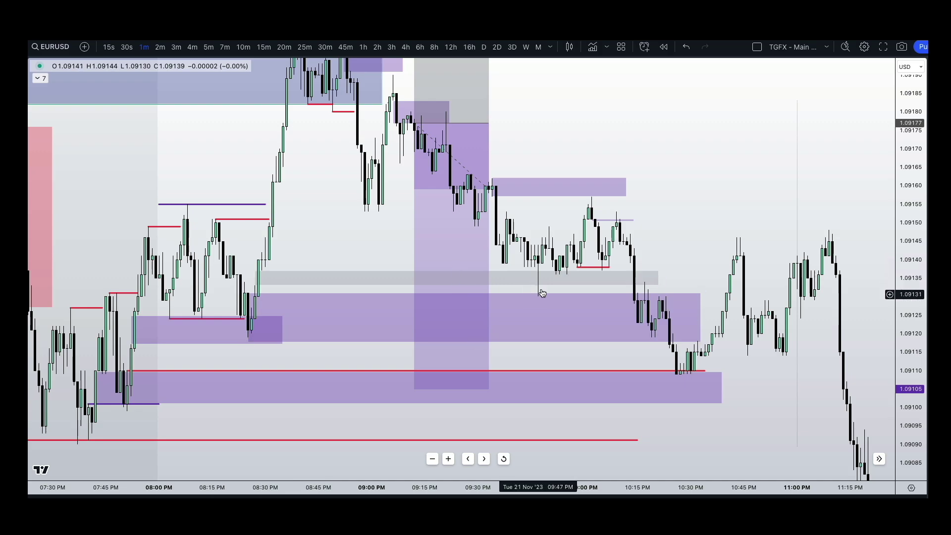
scroll(400, 145, "left", 1)
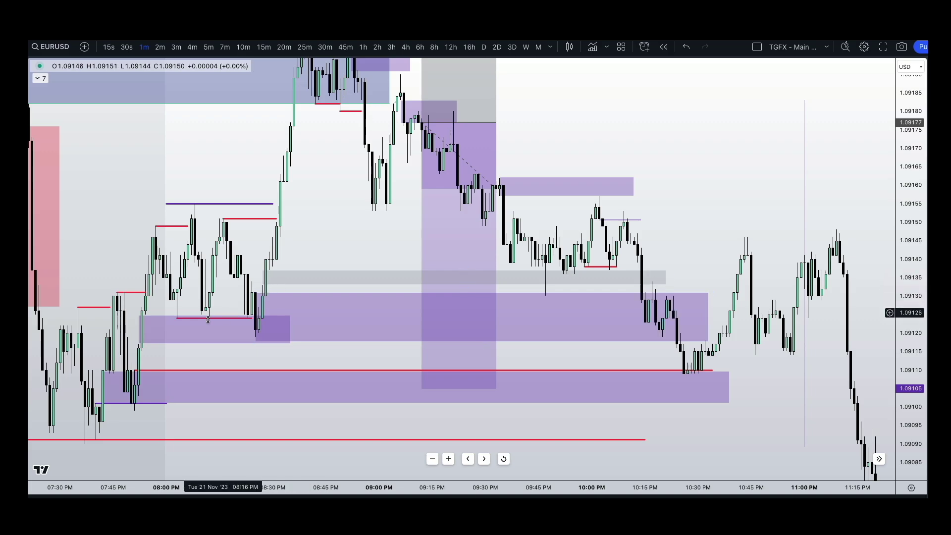
left_click(265, 276)
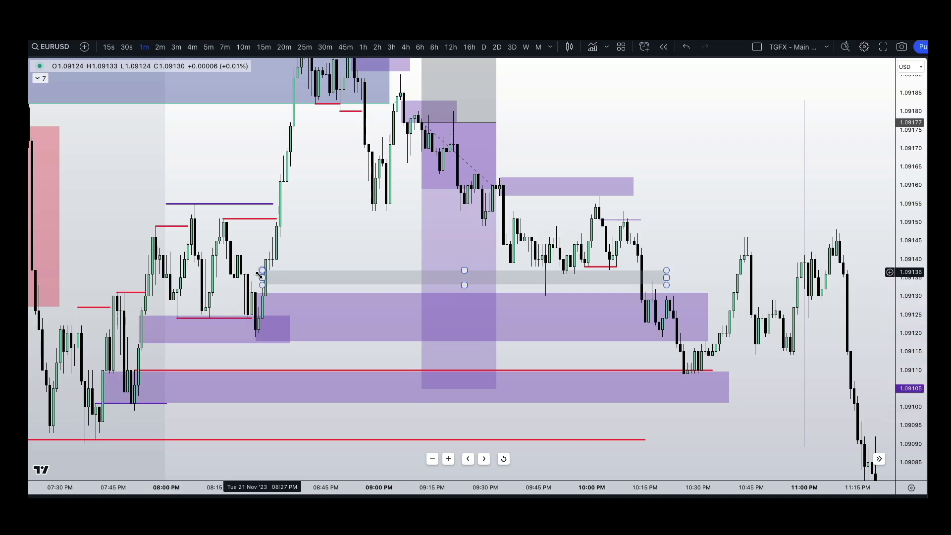
left_click(140, 371)
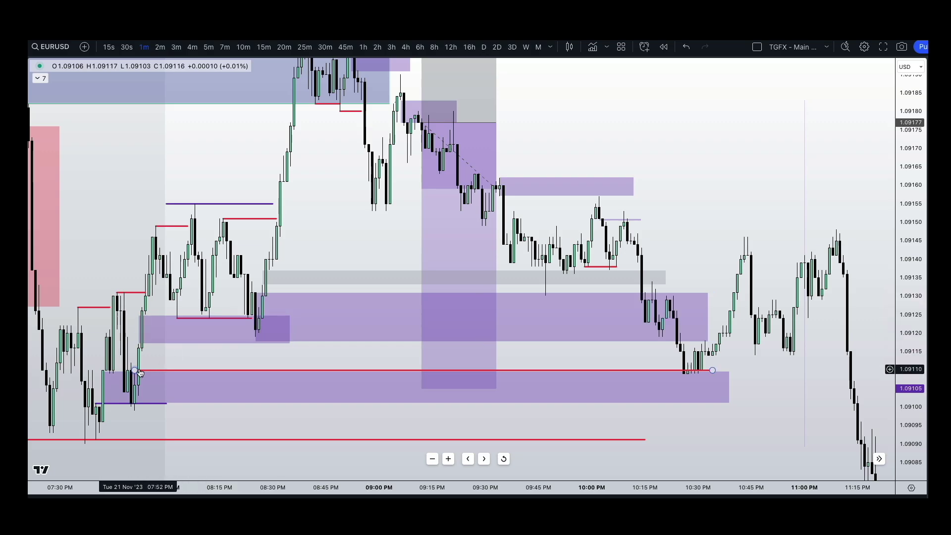
key("Escape")
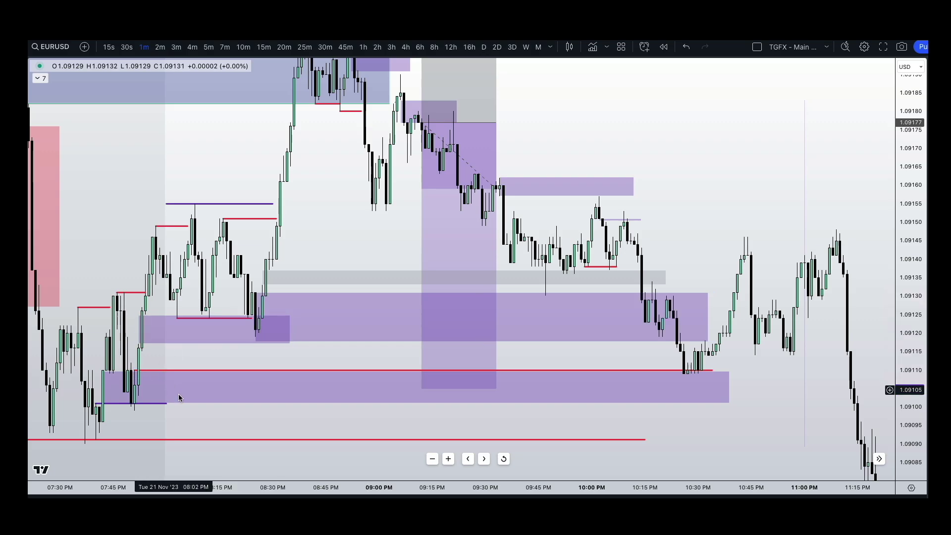
scroll(356, 424, "right", 3)
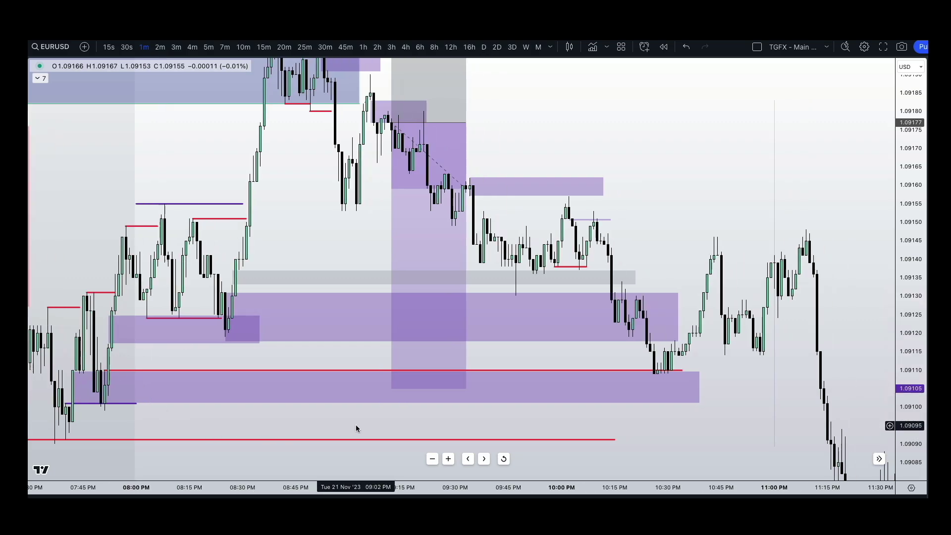
scroll(355, 424, "right", 5)
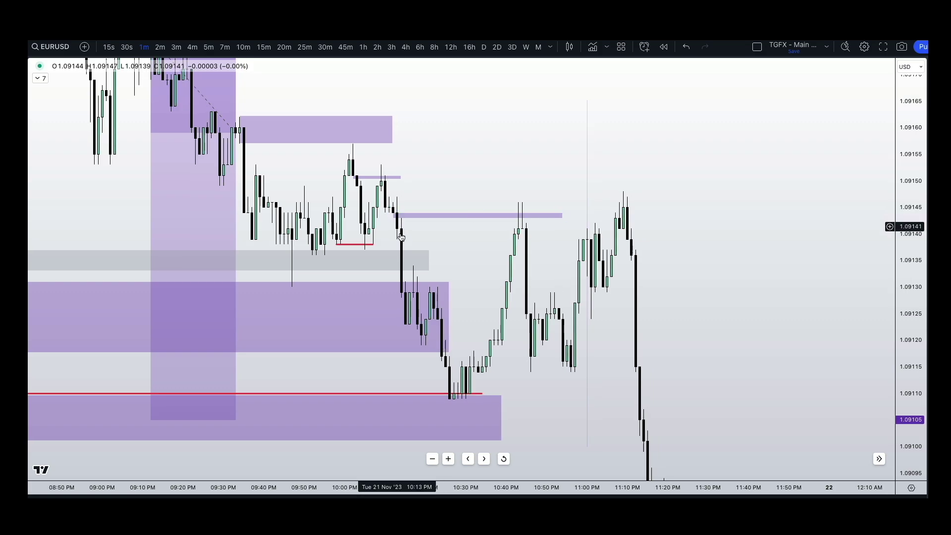
Highlight the thin 10:09 PM gap from about 1.09148 to 1.09147 with a purple rectangle extended to about 11:24 PM
left_click(502, 230)
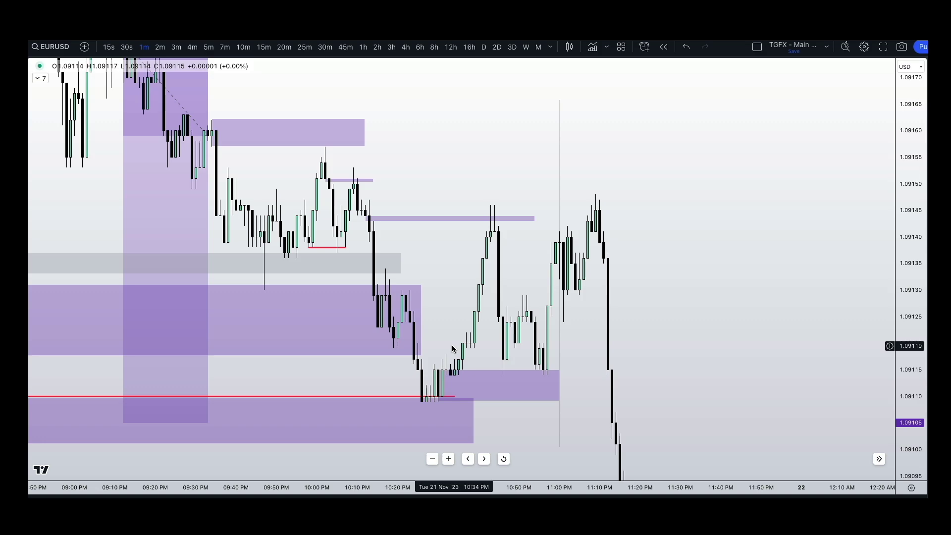
left_click_drag(353, 194, 656, 202)
left_click(375, 210)
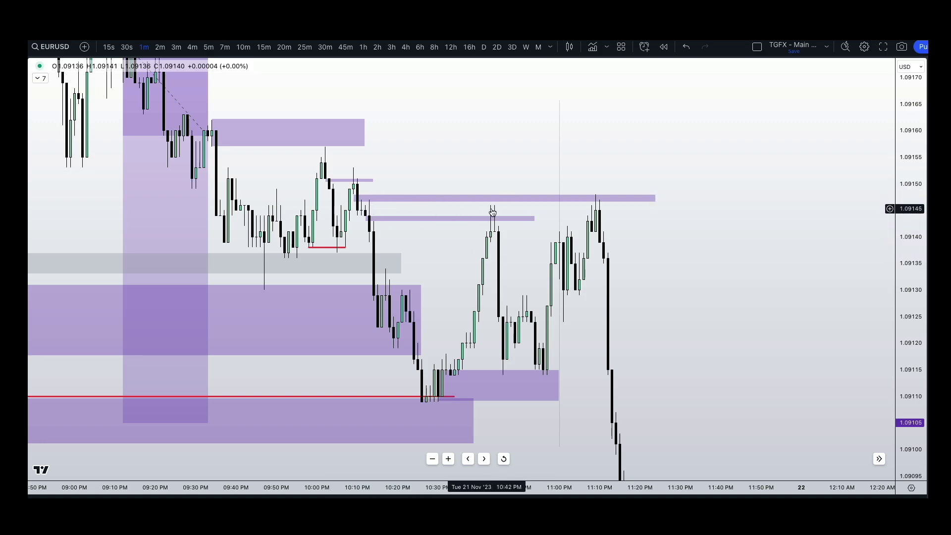
Try drawing a red trend line from 10:13 PM at 1.09147 to 11:12 PM at 1.09145 across the evening highs
key("alt+t")
left_click(369, 200)
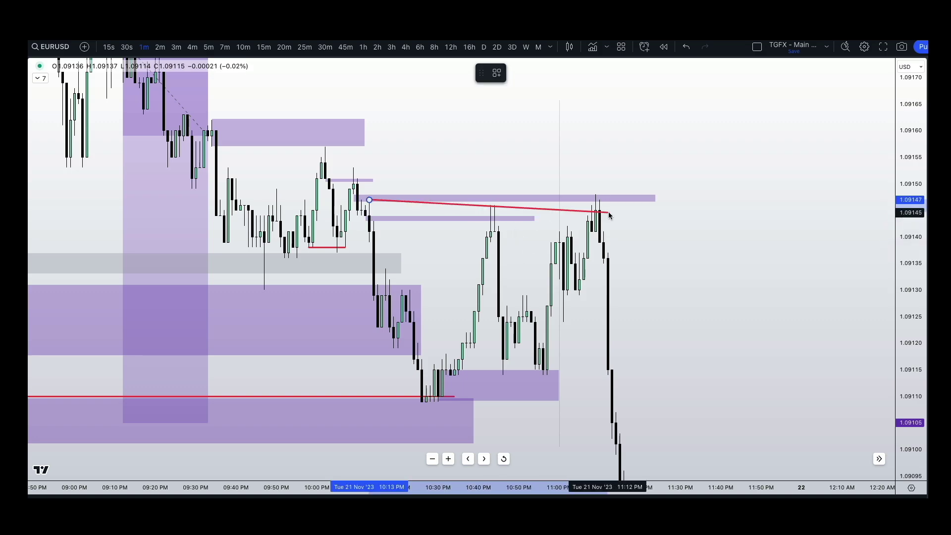
left_click(608, 212)
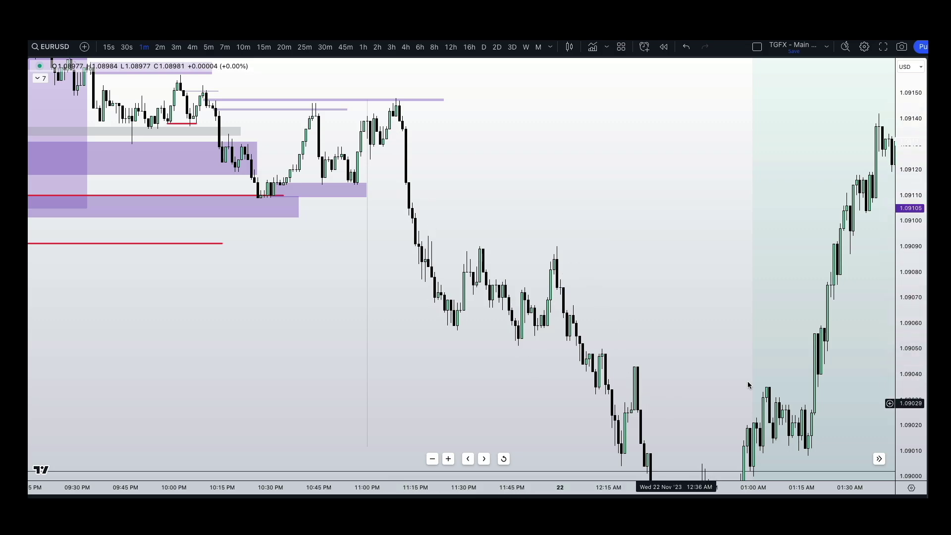
Examine the price action from 11:00 PM through the next morning's sessions relative to the 1.0900 low line
left_click_drag(917, 292, 917, 419)
scroll(670, 340, "down", 1)
scroll(671, 340, "down", 6)
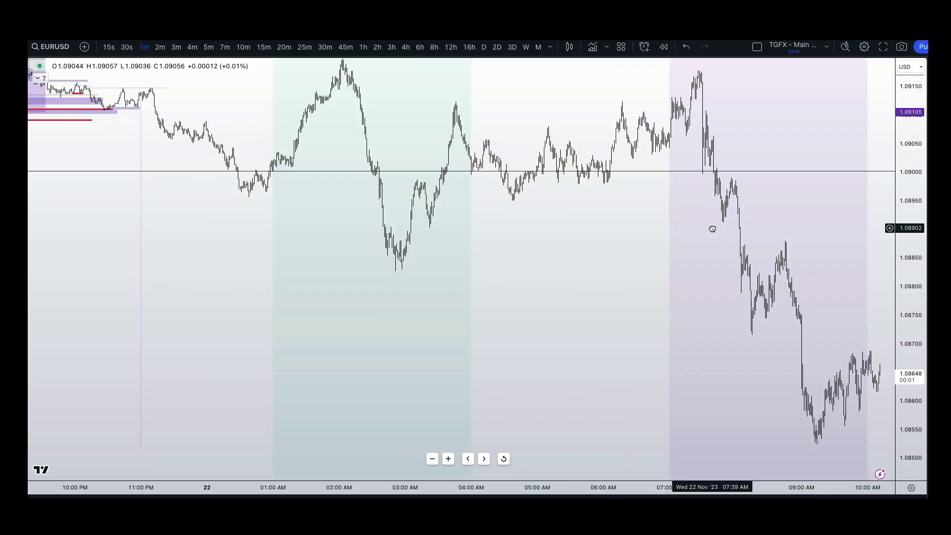
left_click_drag(711, 227, 768, 368)
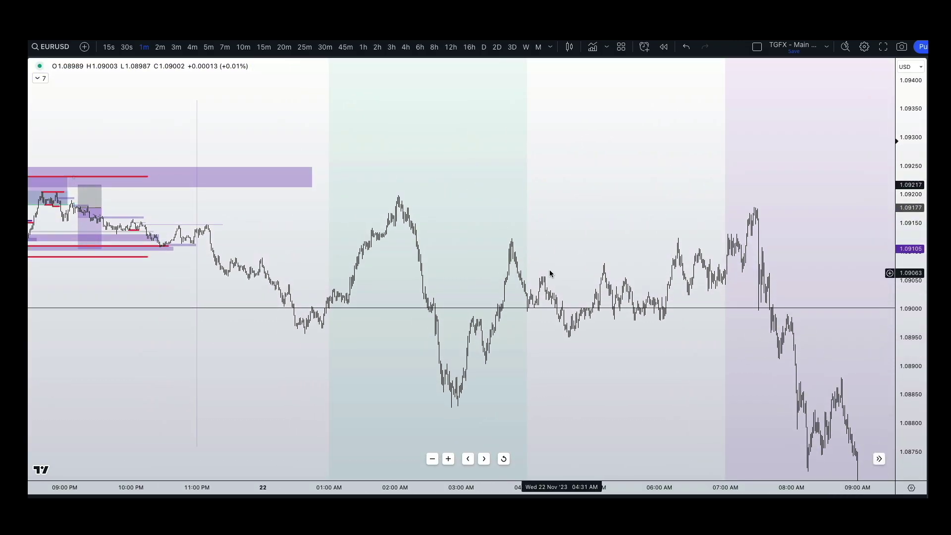
scroll(549, 272, "down", 1)
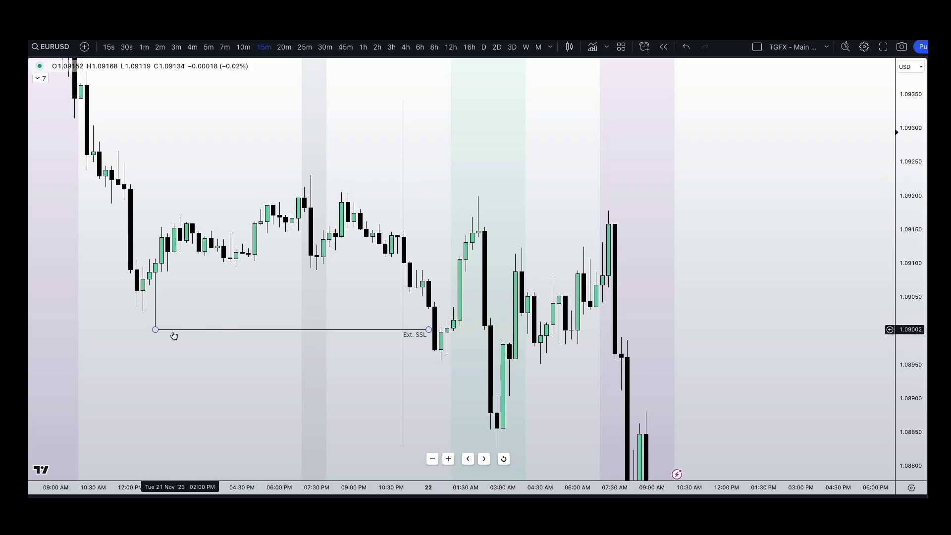
Highlight the zone around the 07:00 PM high from about 1.0923 to 1.0917 with a purple rectangle extended to about 08:00 AM
left_click_drag(399, 312, 385, 314)
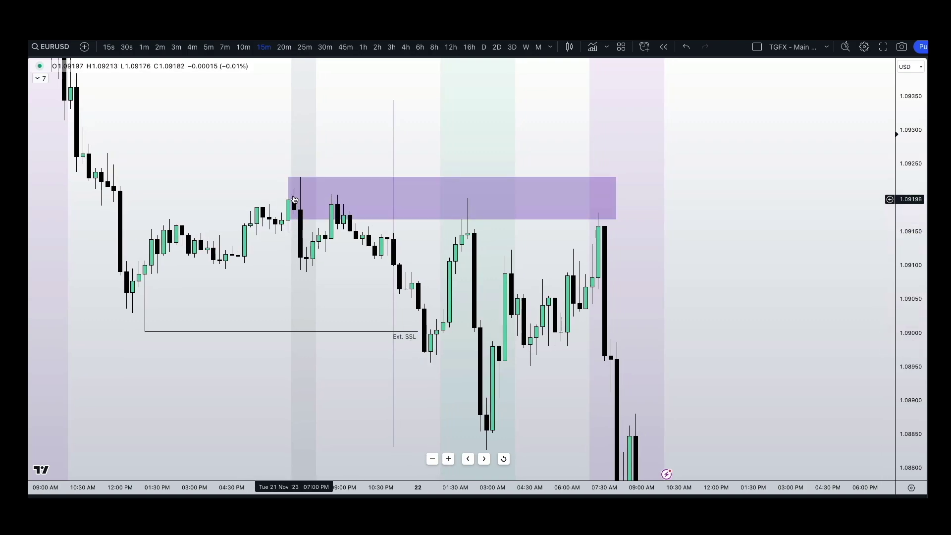
left_click(297, 227)
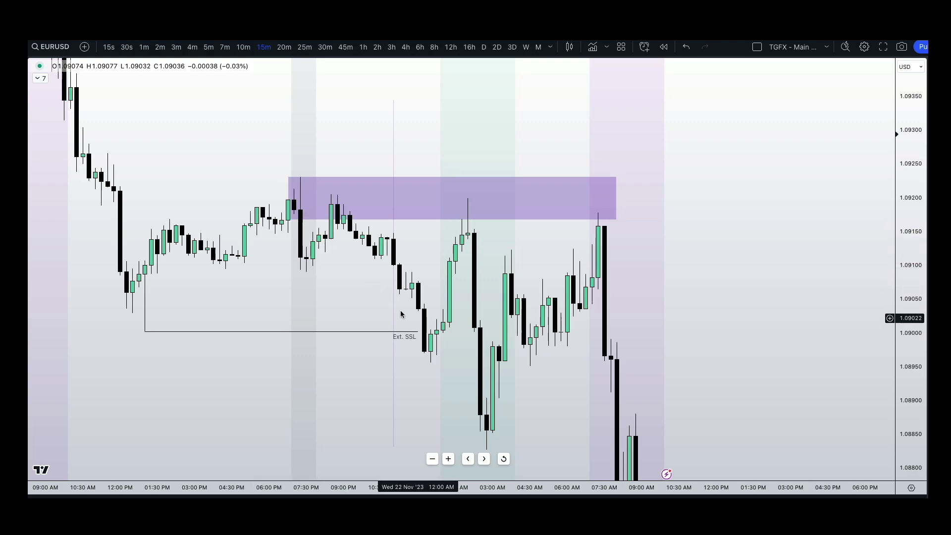
left_click_drag(425, 325, 373, 312)
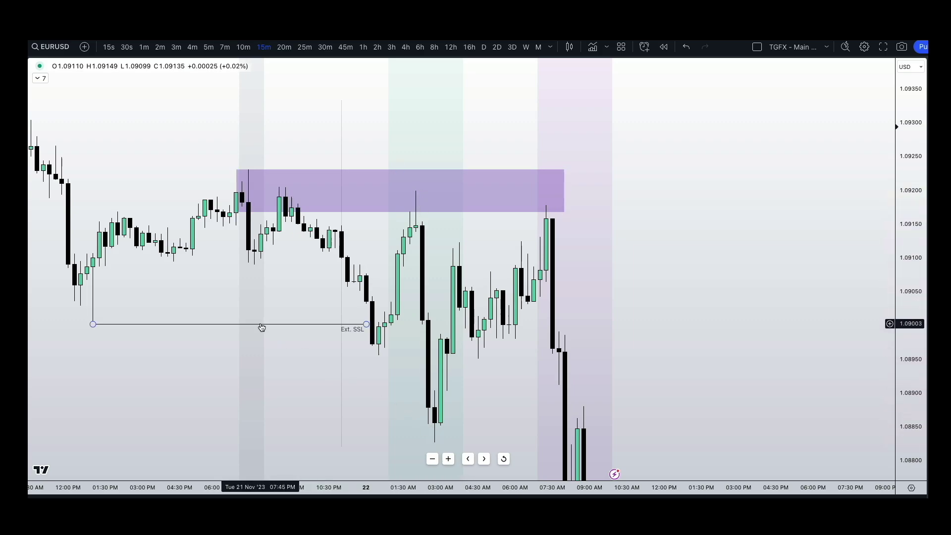
Copy the Ext. SSL line and place the duplicate under the after-midnight low at about 1.0895, extending to about 02:30 AM
left_click(262, 326)
key("super+v")
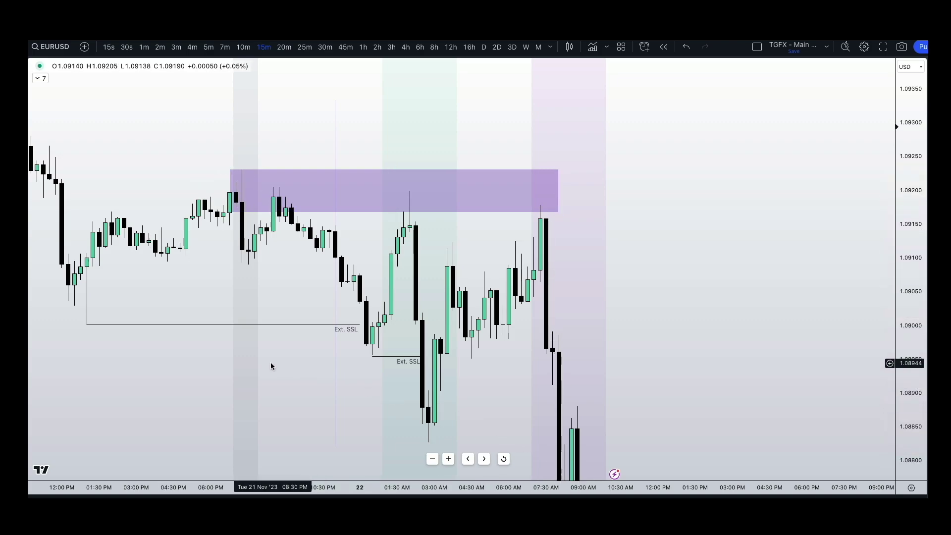
left_click_drag(312, 253, 311, 257)
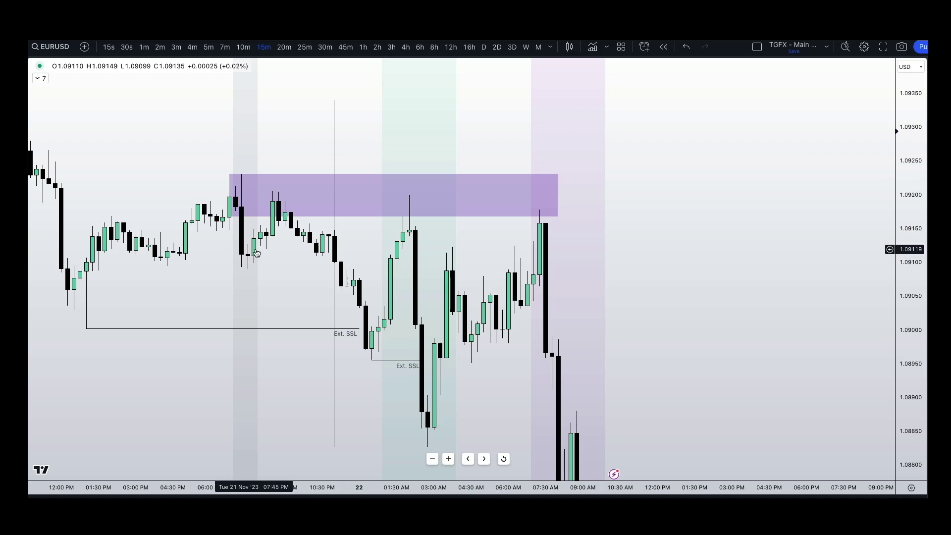
Switch the chart to the 1-minute timeframe
scroll(258, 198, "down", 1)
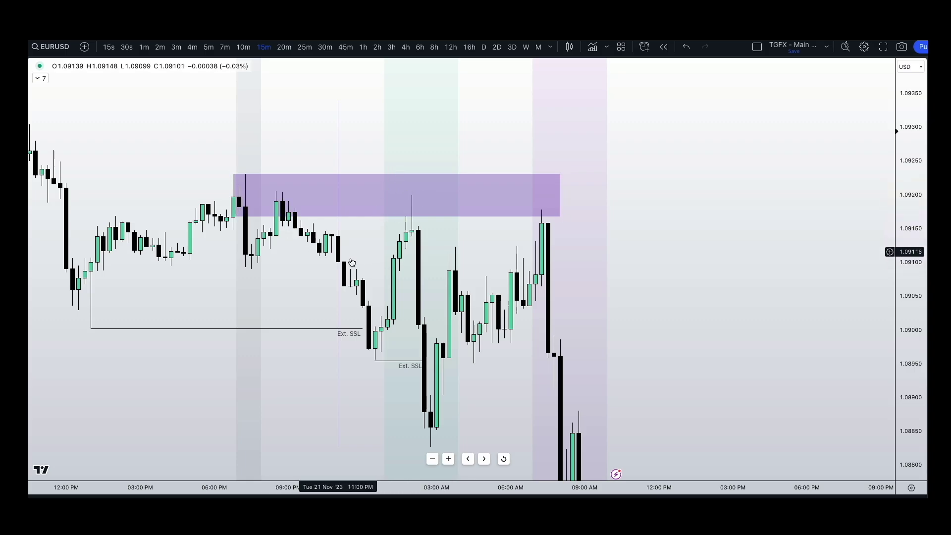
key("1")
key("Return")
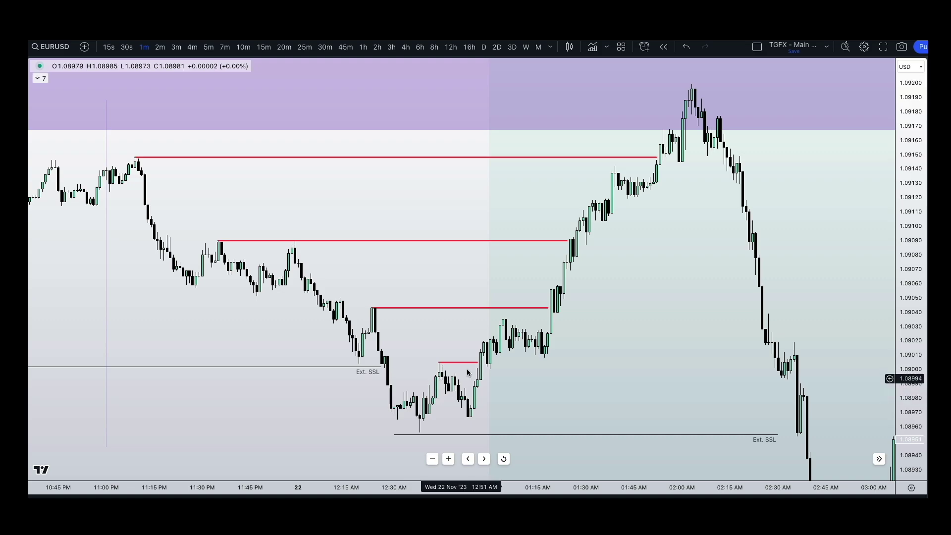
Try a long position from 12:44 AM at 1.08993 with stop at 1.08945 and target at 1.09167, and delete it
left_click(65, 191)
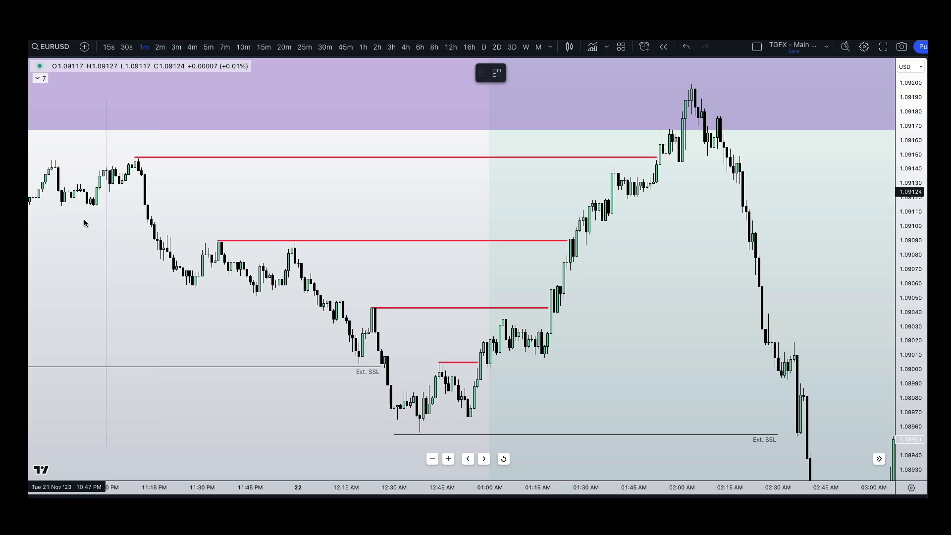
left_click(439, 396)
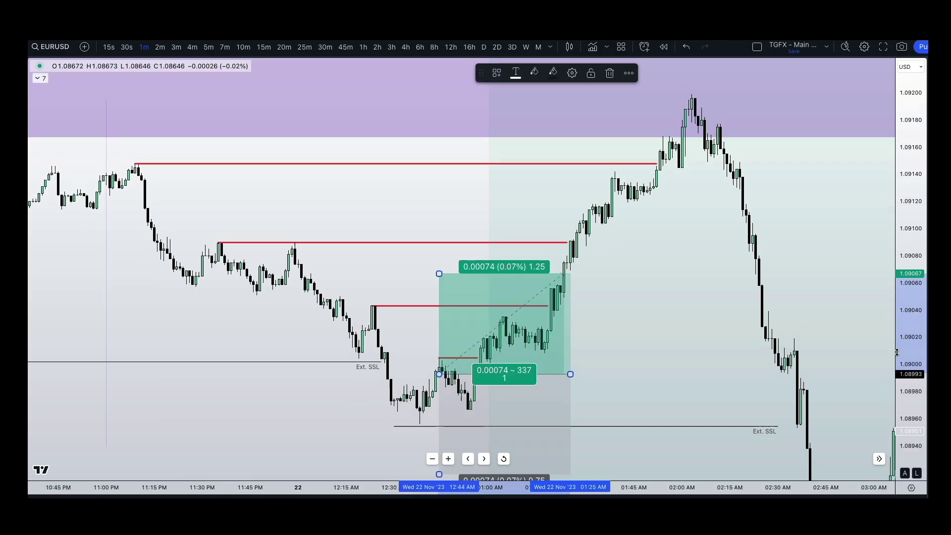
left_click_drag(439, 471, 447, 436)
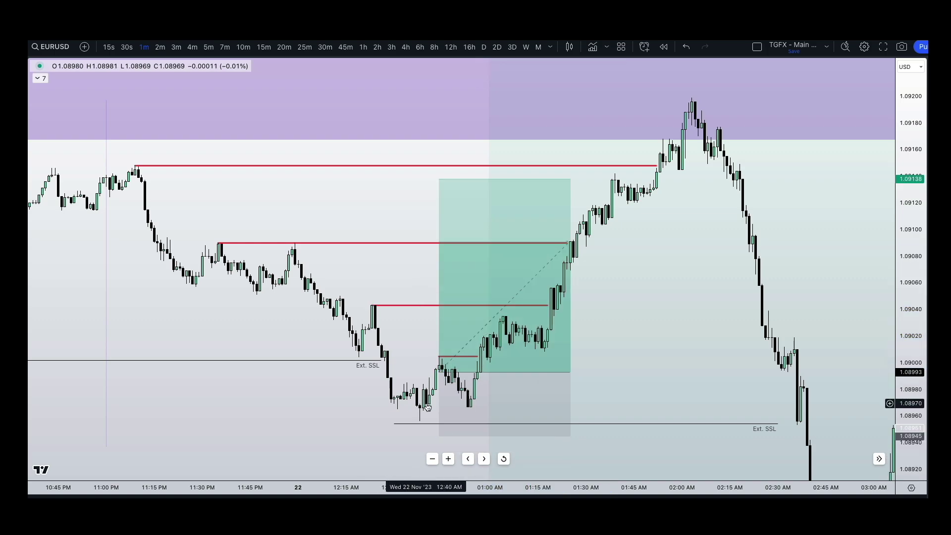
left_click(467, 405)
left_click(423, 421)
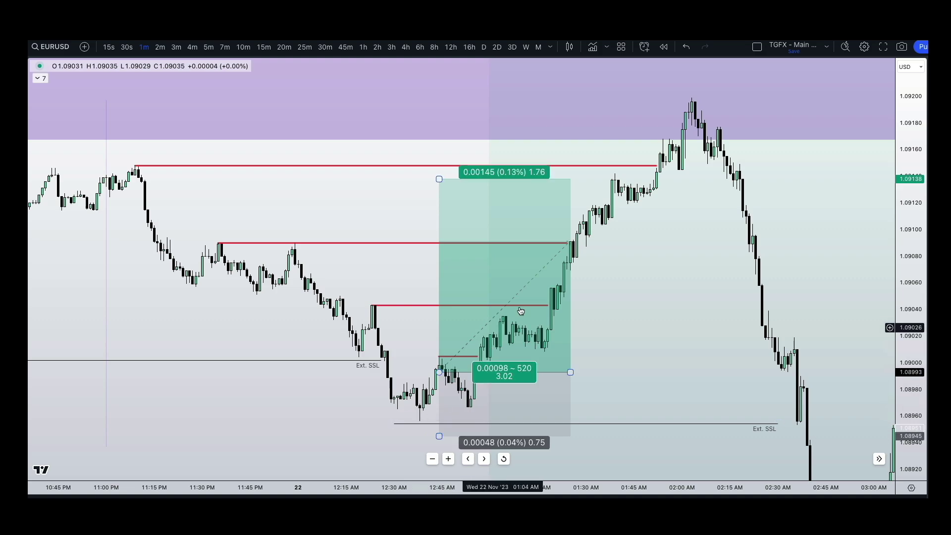
left_click(441, 181)
left_click_drag(440, 180, 440, 141)
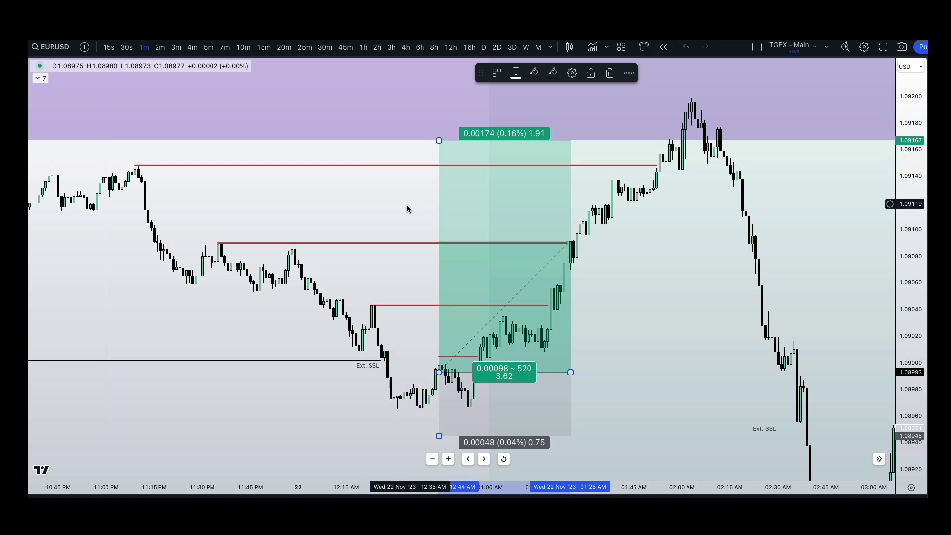
key("Delete")
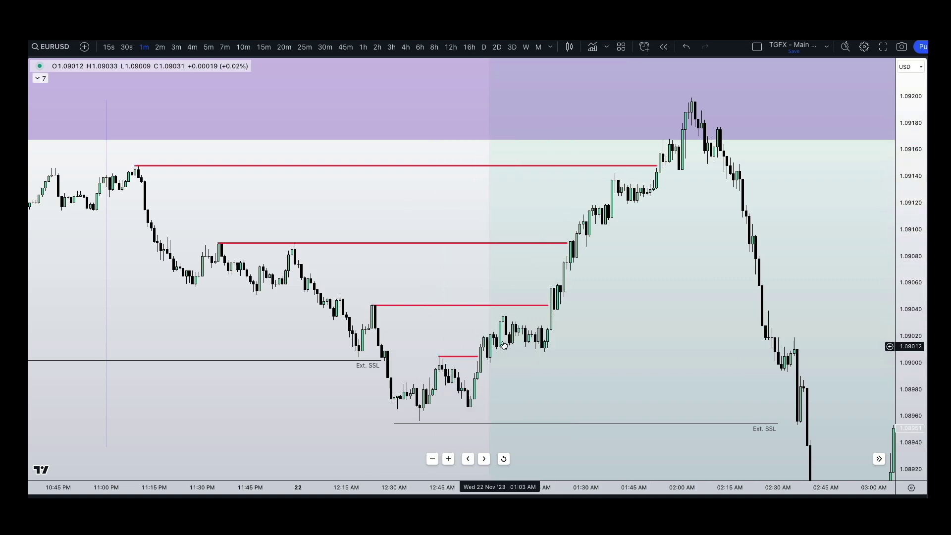
Highlight the zone from 1.08969 to 1.08955 with a purple rectangle running from 12:38 AM to 01:03 AM
scroll(610, 335, "up", 4)
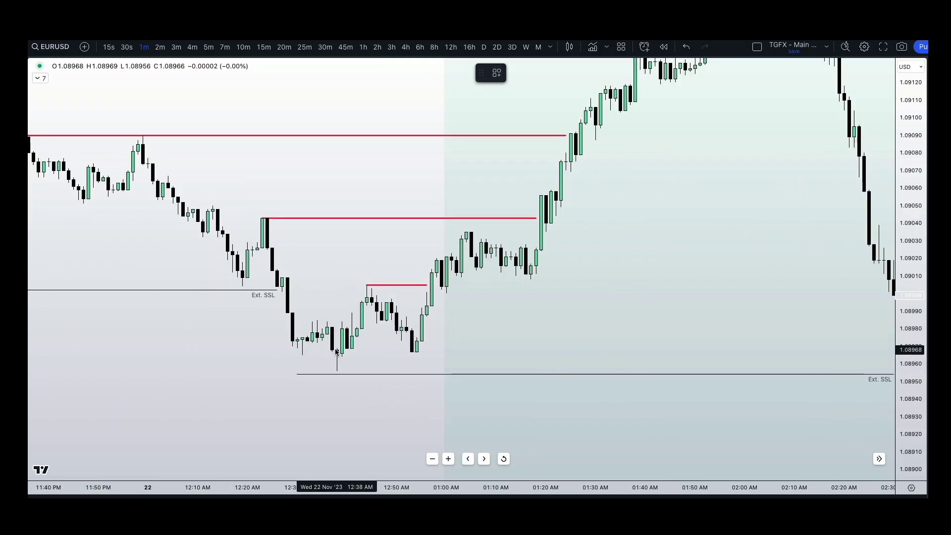
left_click_drag(338, 349, 461, 373)
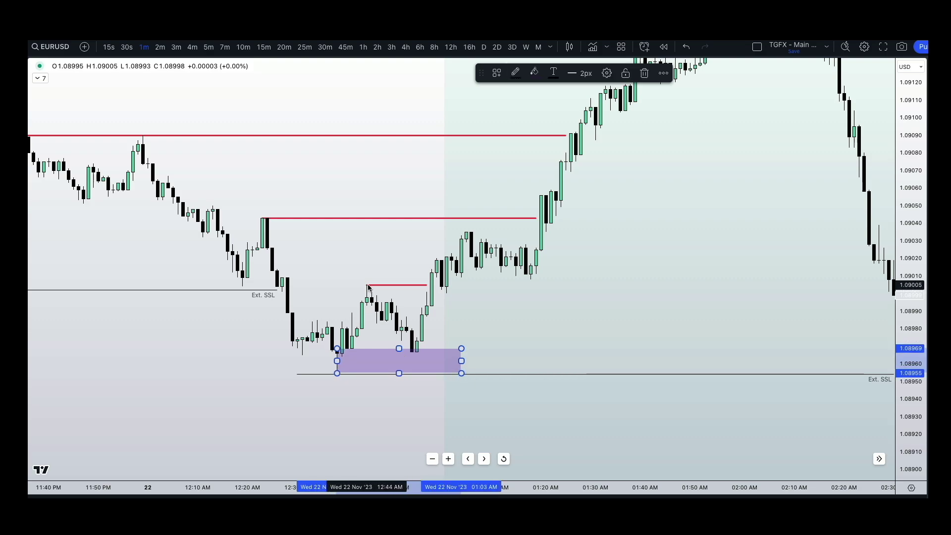
left_click_drag(351, 314, 340, 318)
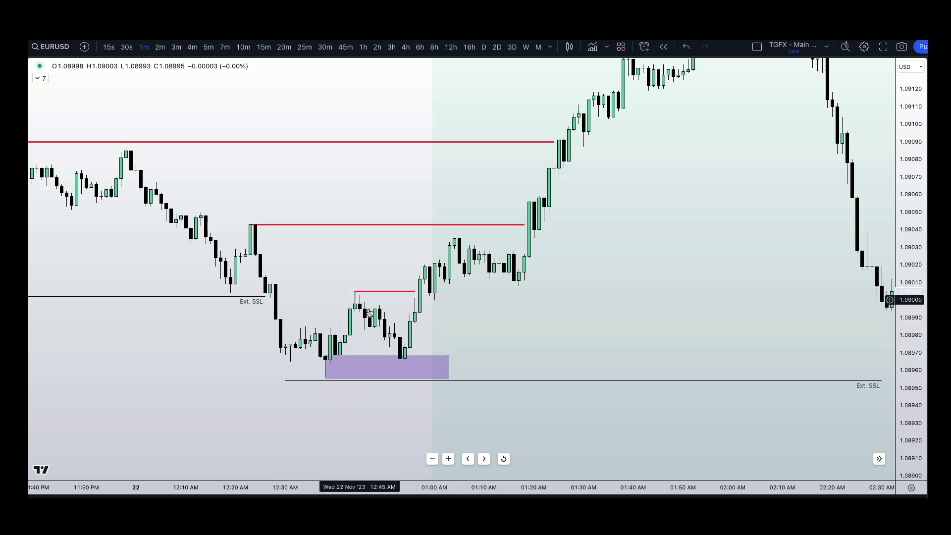
left_click(415, 358)
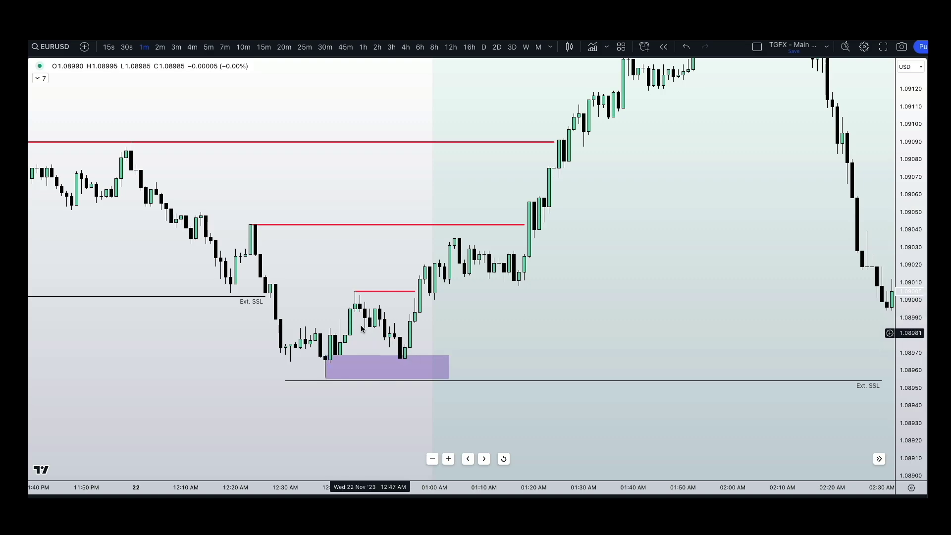
left_click(358, 308)
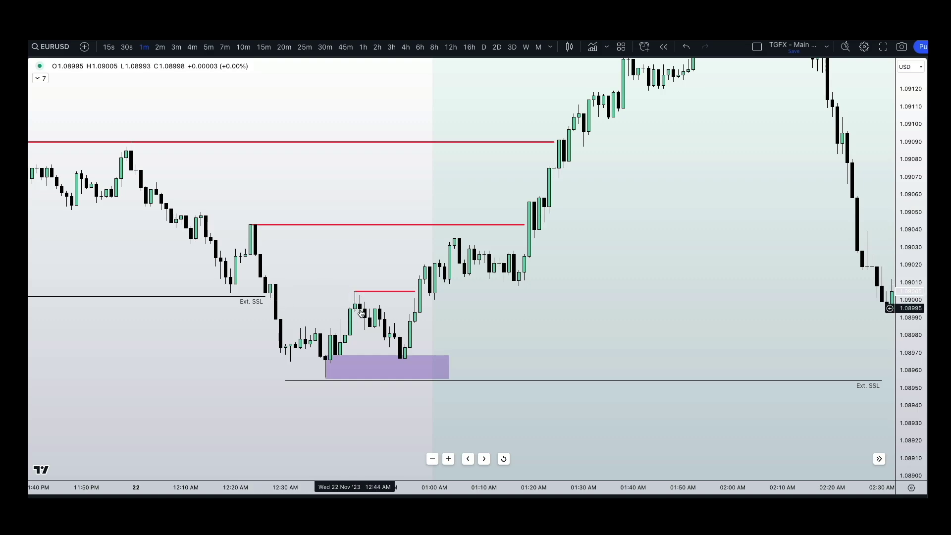
left_click(401, 355)
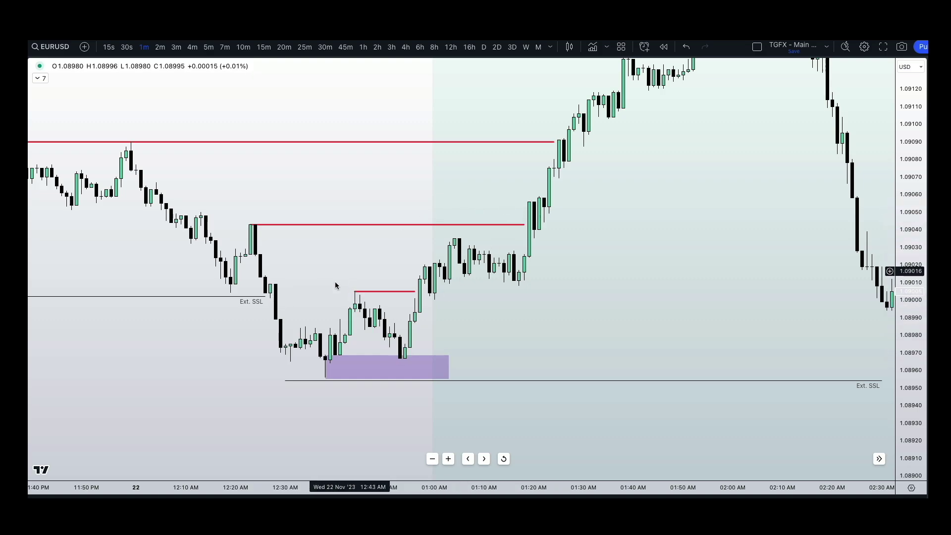
left_click(335, 332)
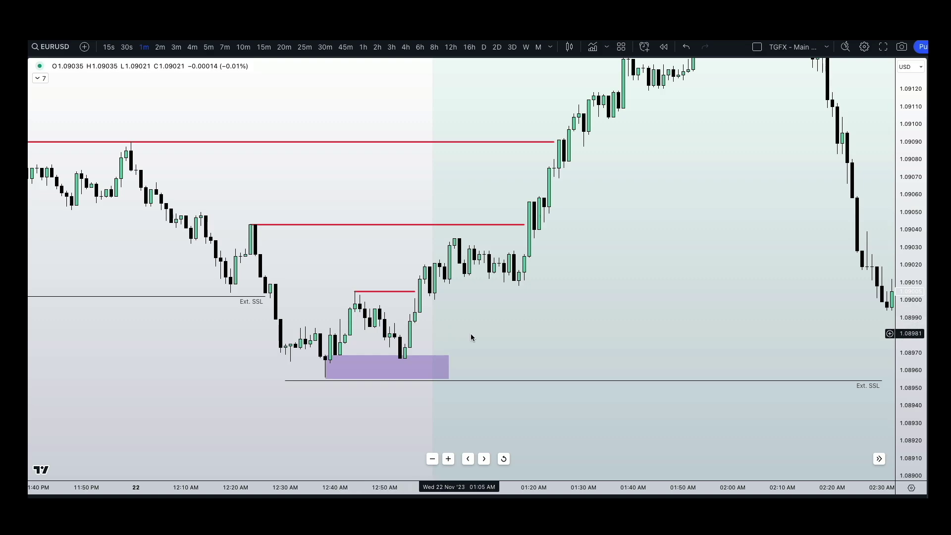
Highlight the thin gap from about 1.09008 to 1.09001 with a purple rectangle spanning 12:27 AM to 01:31 AM
left_click_drag(486, 332, 459, 341)
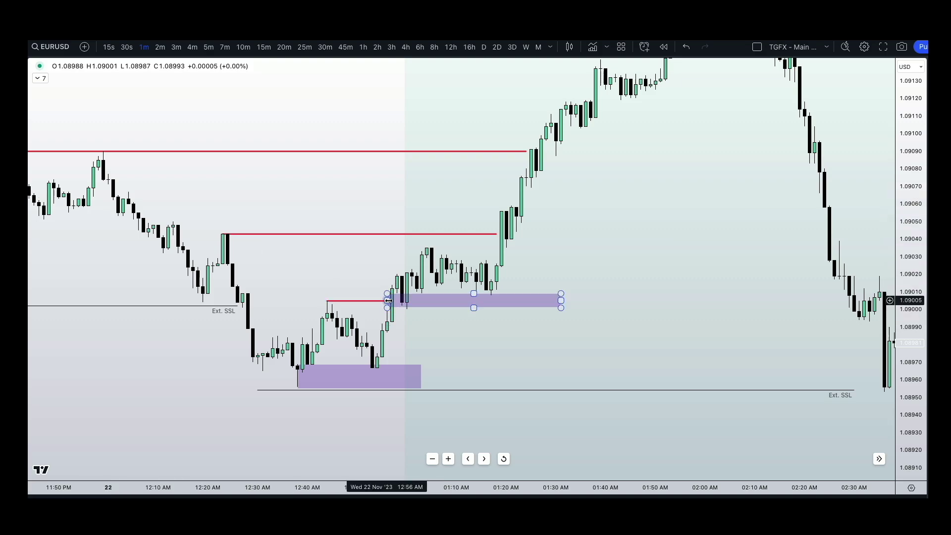
left_click_drag(388, 300, 243, 297)
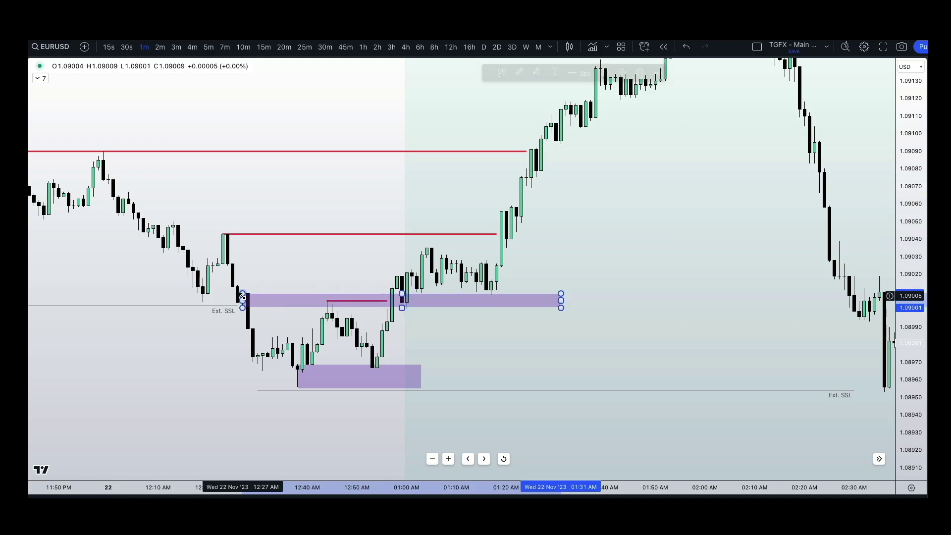
left_click(244, 284)
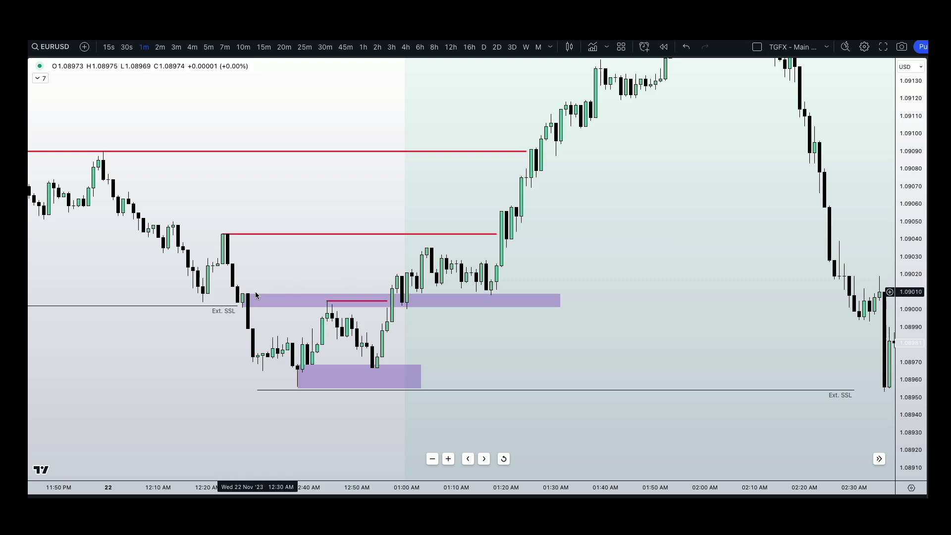
Reshape the thin gap rectangle to start at about 12:59 AM and reach up to about 1.09018
left_click_drag(244, 294, 394, 281)
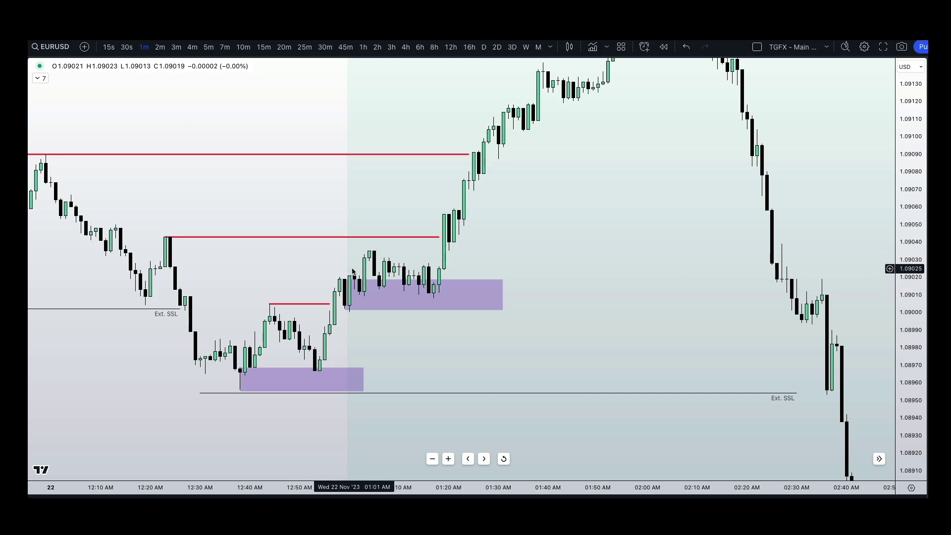
left_click(363, 282)
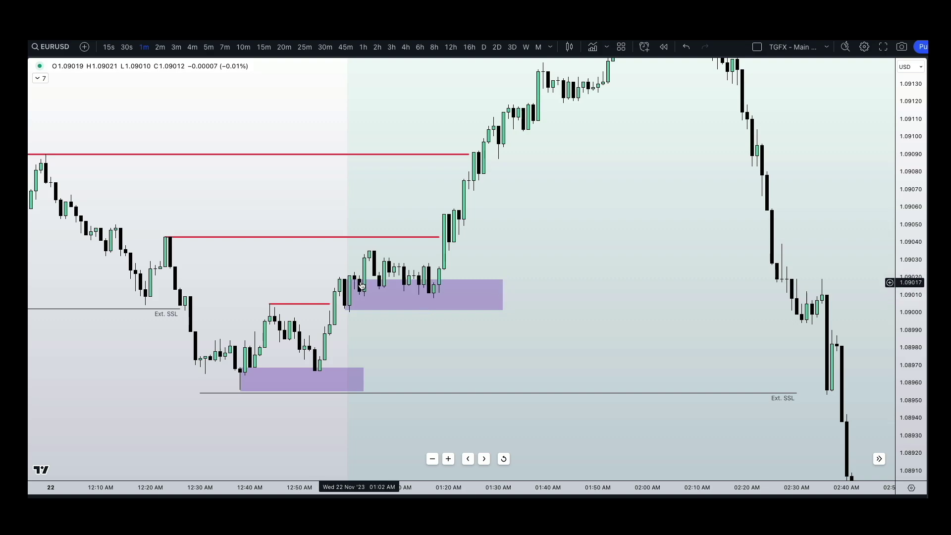
Draw a descending red trend line from the 01:05 AM high at 1.09035 to 01:19 AM at 1.09024
left_click_drag(388, 264, 376, 267)
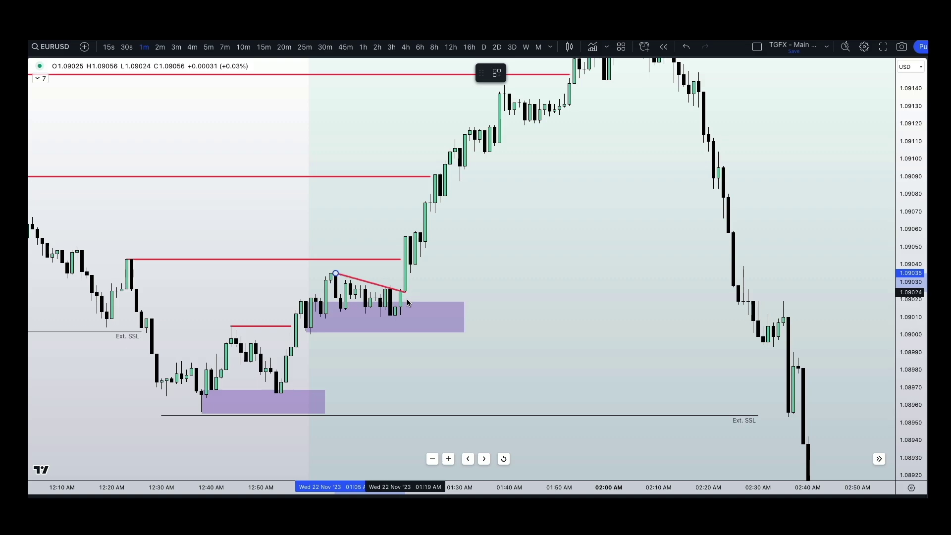
left_click(407, 299)
left_click(301, 264)
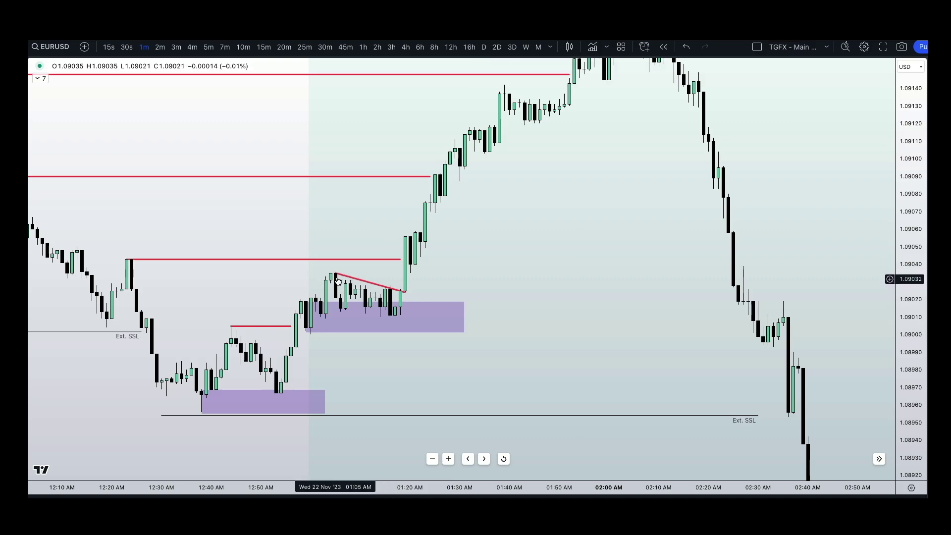
Paste a short purple line and position it under the lows at about 1.09009, from 01:03 AM to about 01:15 AM
key("super+v")
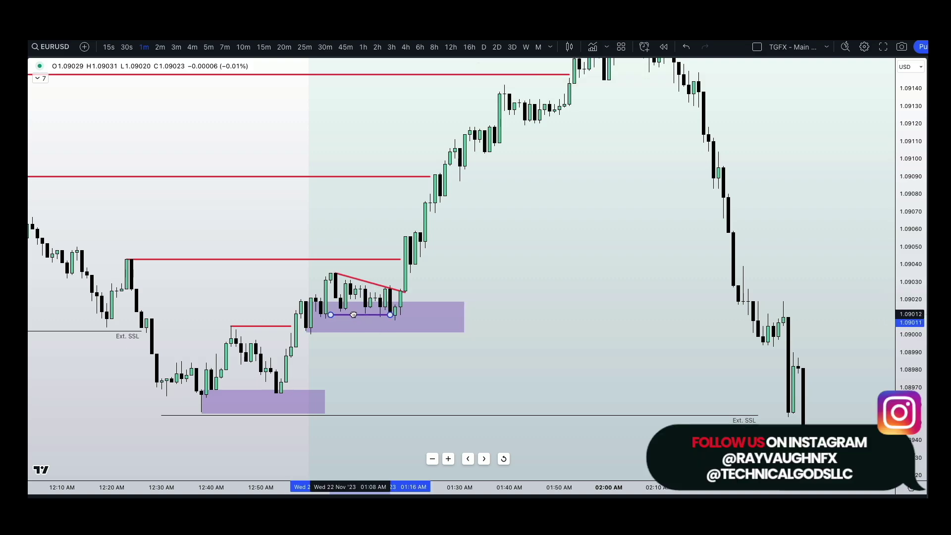
mouse_move(350, 314)
left_mouse_down()
mouse_move(367, 316)
mouse_move(347, 320)
mouse_move(356, 320)
left_mouse_up()
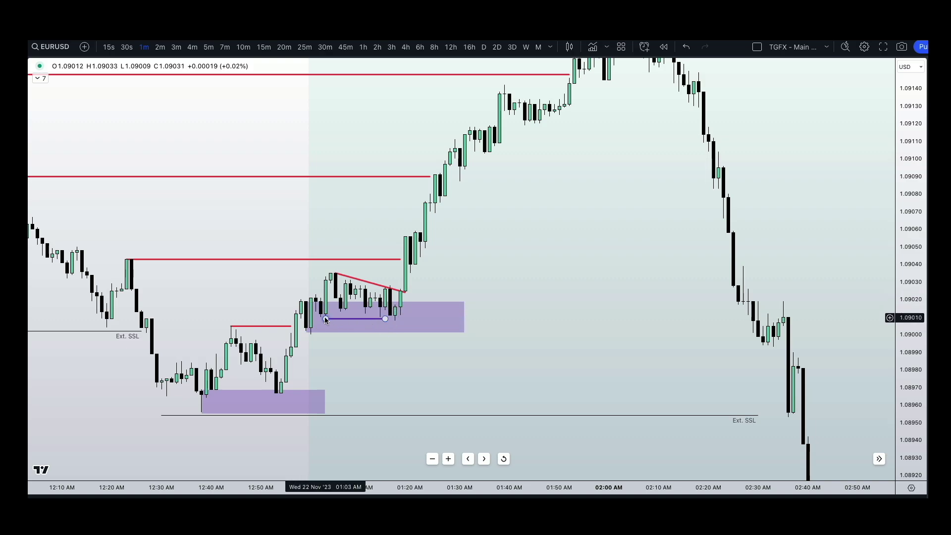
left_click(369, 321)
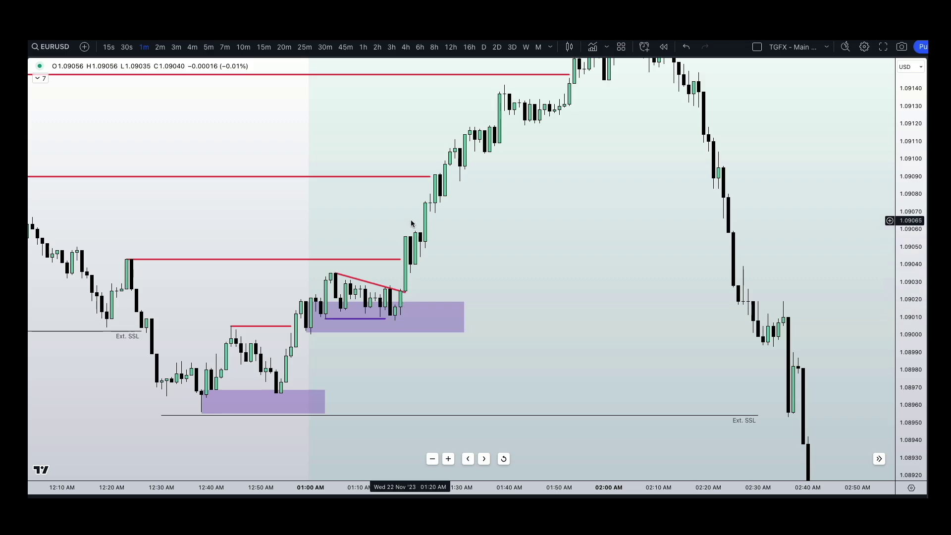
Highlight the 11:58 PM zone from about 1.0909 to 1.09081 with a purple rectangle extended to about 01:48 AM
left_click_drag(364, 229, 382, 291)
left_click(128, 281)
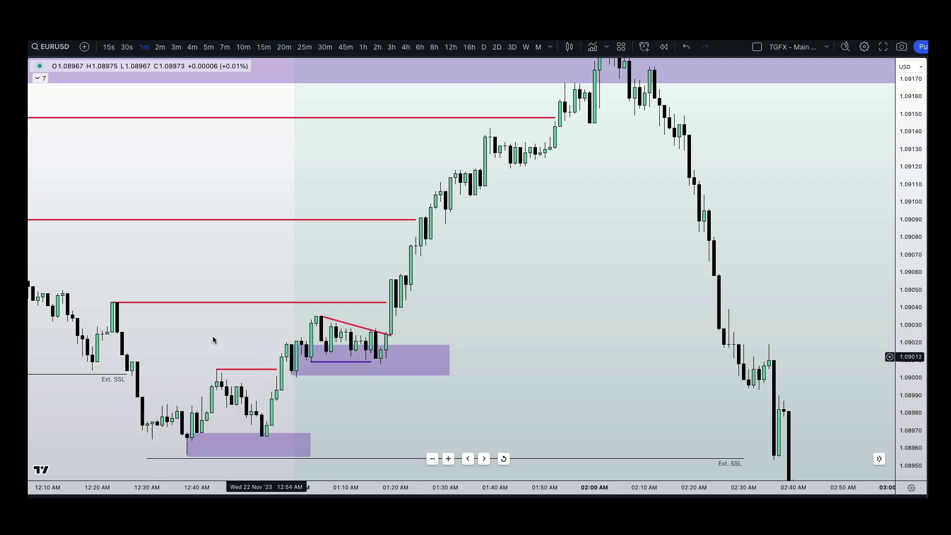
key("alt+t")
left_click(112, 332)
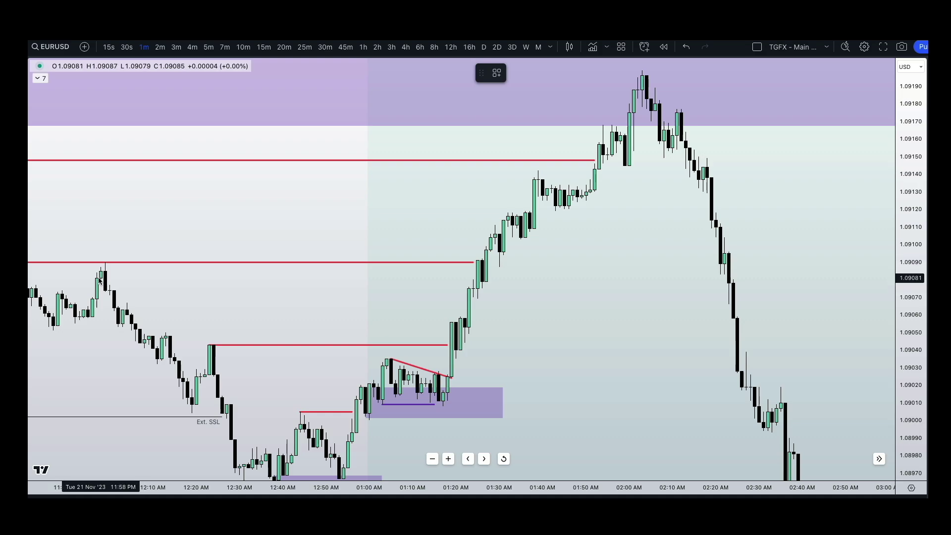
left_click_drag(99, 276, 578, 263)
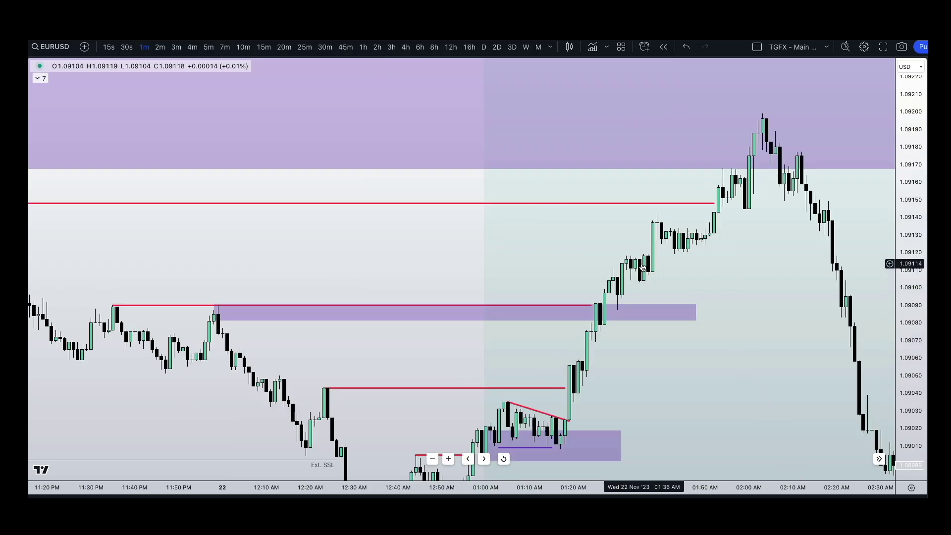
scroll(640, 268, "up", 4)
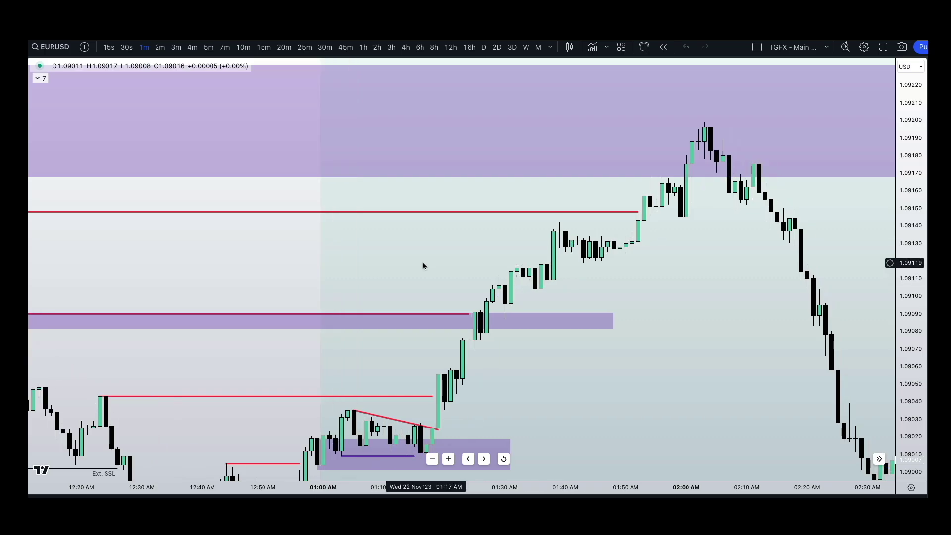
scroll(423, 265, "down", 3)
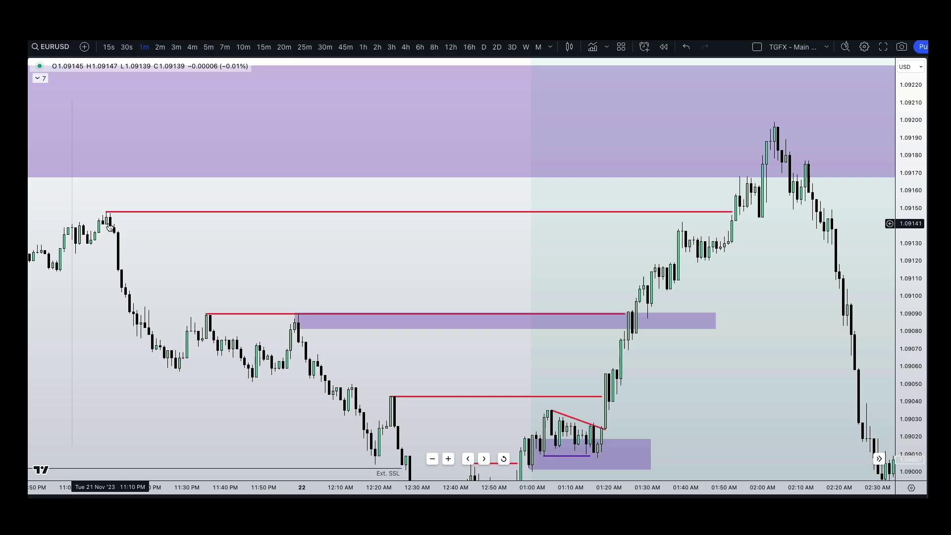
Try a pasted red line under the consolidation lows at about 1.09119, from 01:41 AM to 02:11 AM, and remove it
scroll(250, 284, "up", 6)
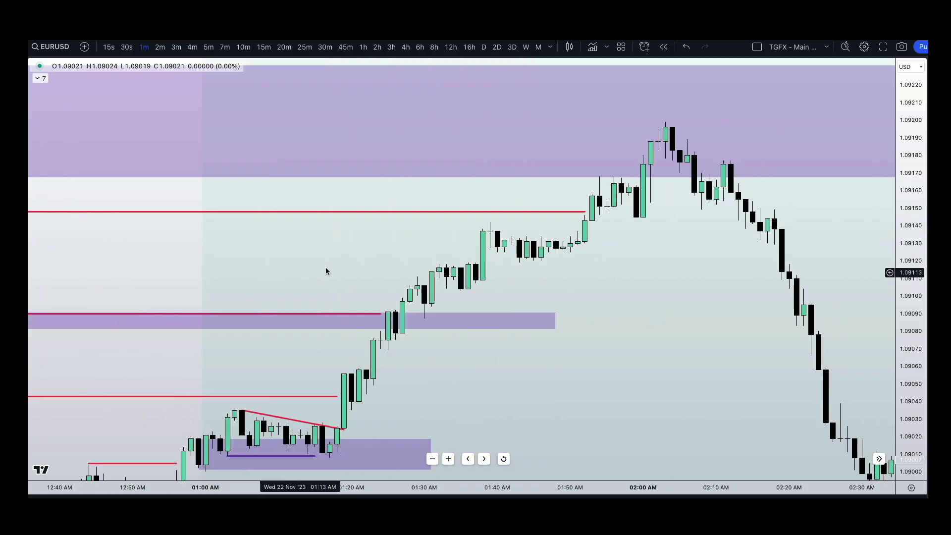
left_click_drag(326, 270, 218, 306)
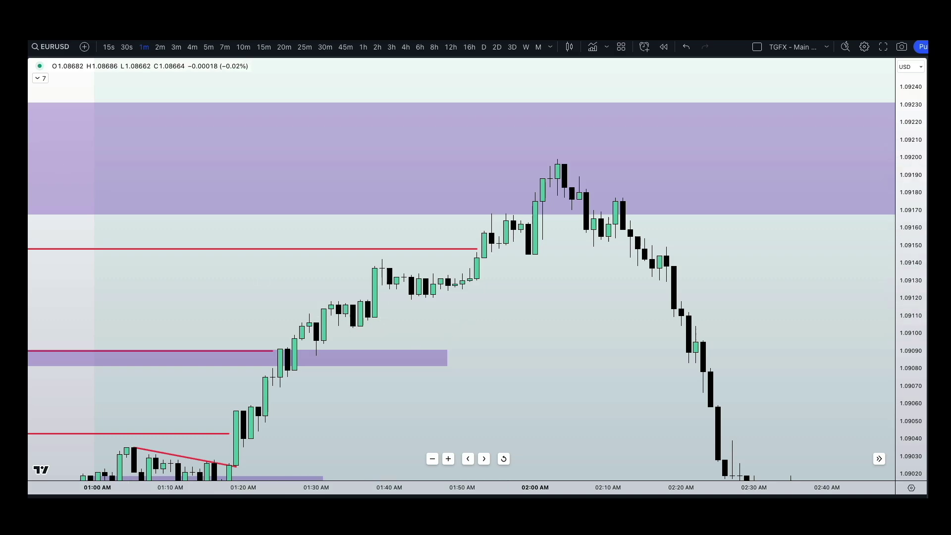
key("ctrl+v")
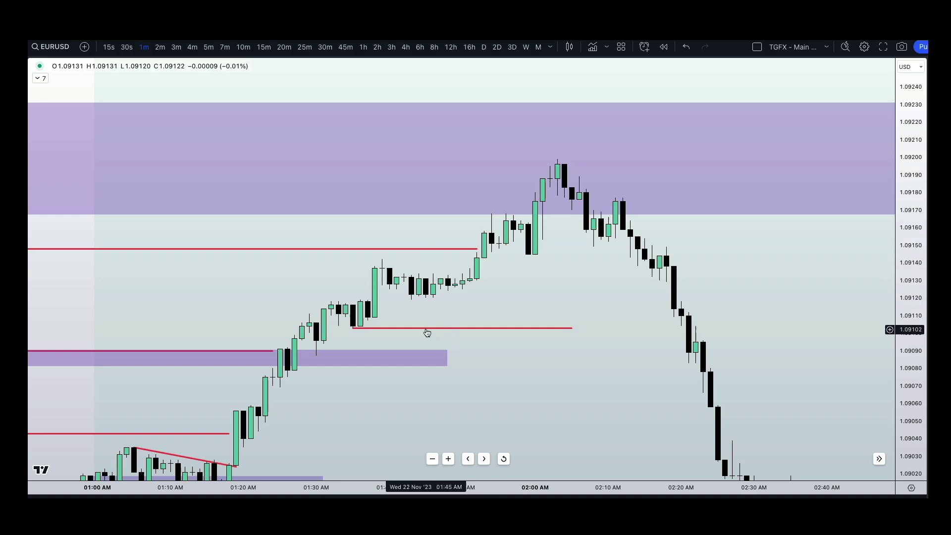
left_click_drag(427, 333, 470, 300)
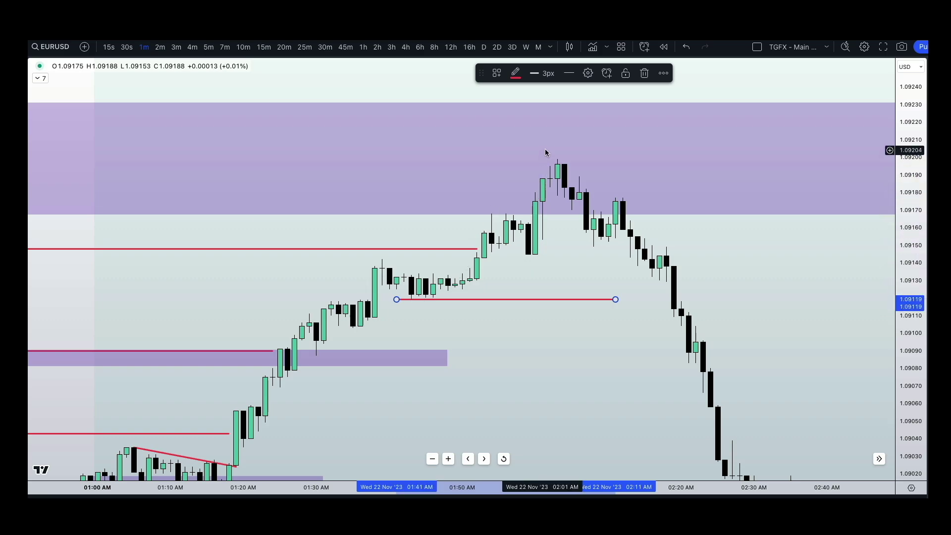
key("Delete")
Mark the 02:05 AM low at 1.09170 with a short red line and the small gap beside it with a purple rectangle extended to about 02:19 AM
left_click_drag(538, 265, 434, 310)
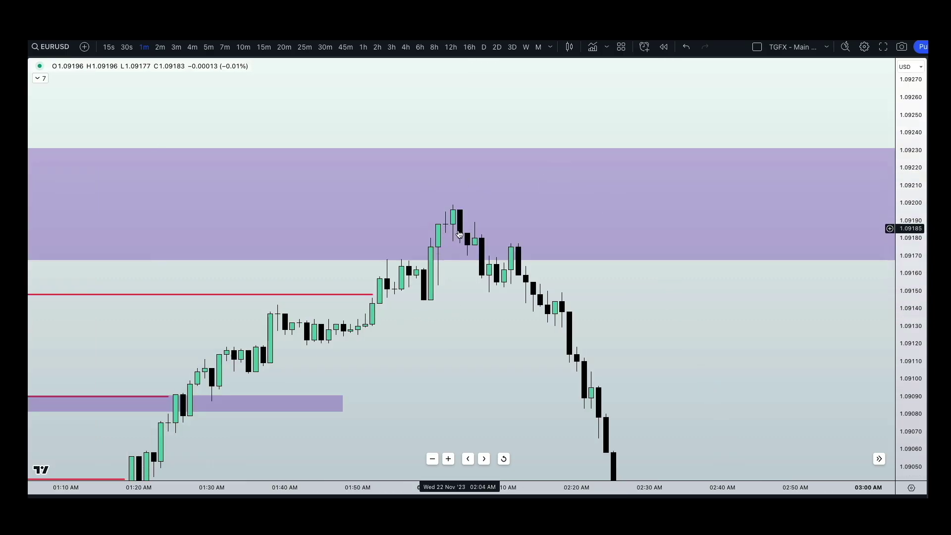
scroll(458, 230, "up", 2)
left_click_drag(419, 300, 347, 283)
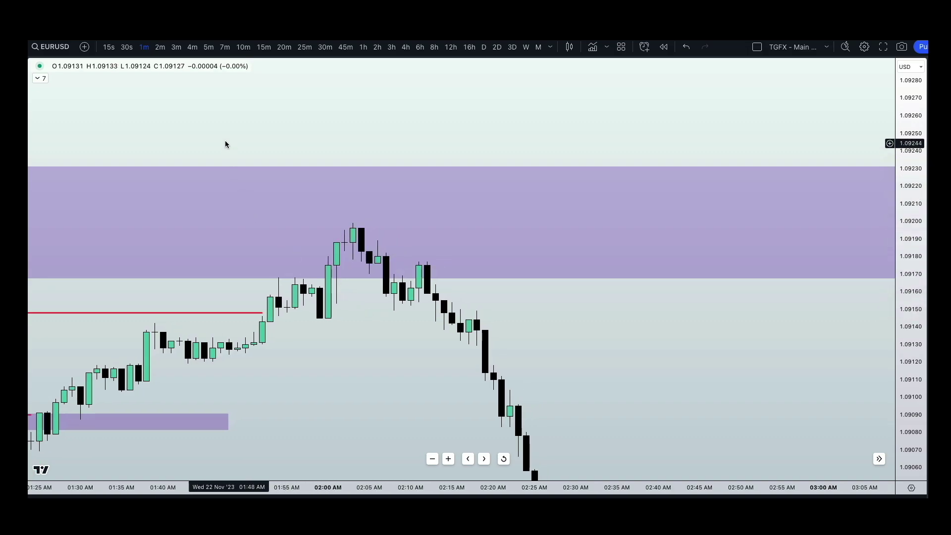
left_click(369, 274)
left_click(384, 274)
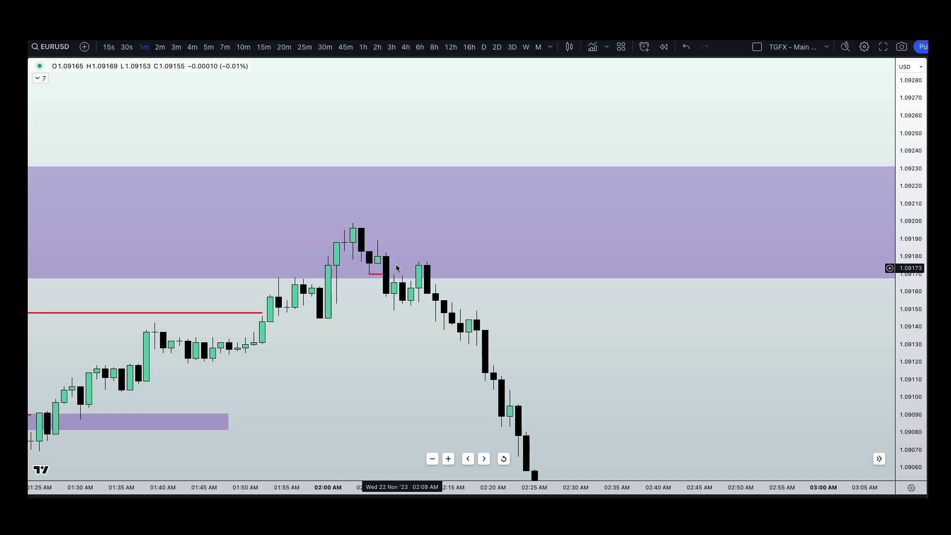
left_click_drag(379, 264, 485, 275)
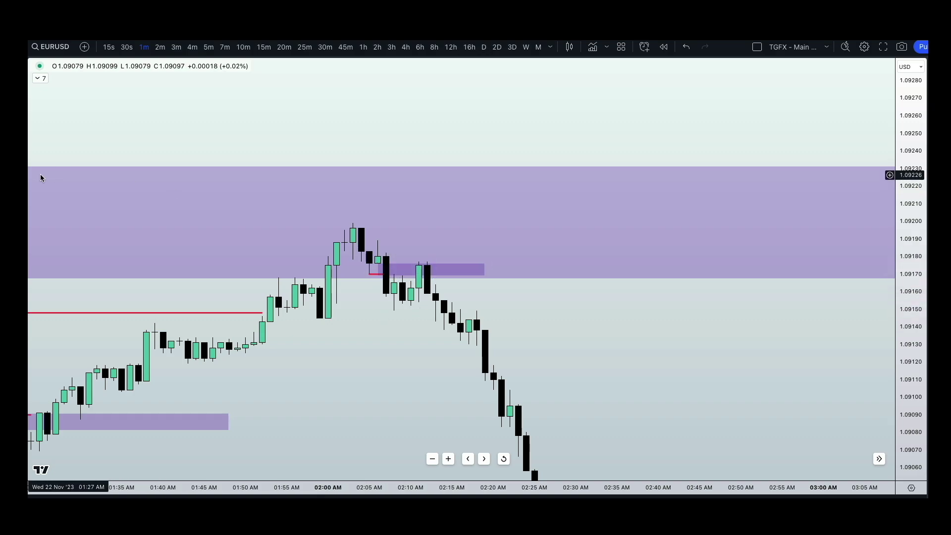
Place a short position at 02:13 AM with entry 1.09159, stop 1.09211 and target 1.08846, below the external sell-side liquidity line
left_click(17, 177)
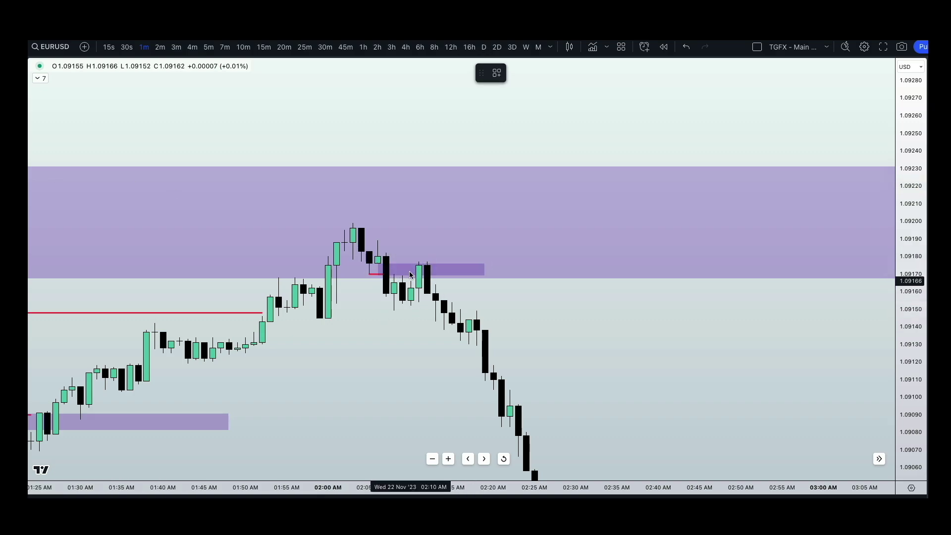
left_click(435, 295)
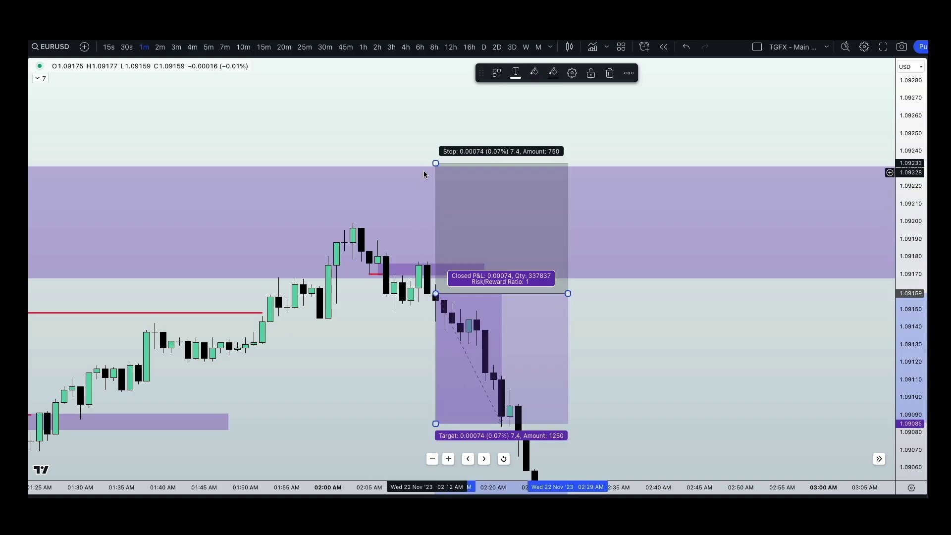
left_click_drag(434, 163, 435, 200)
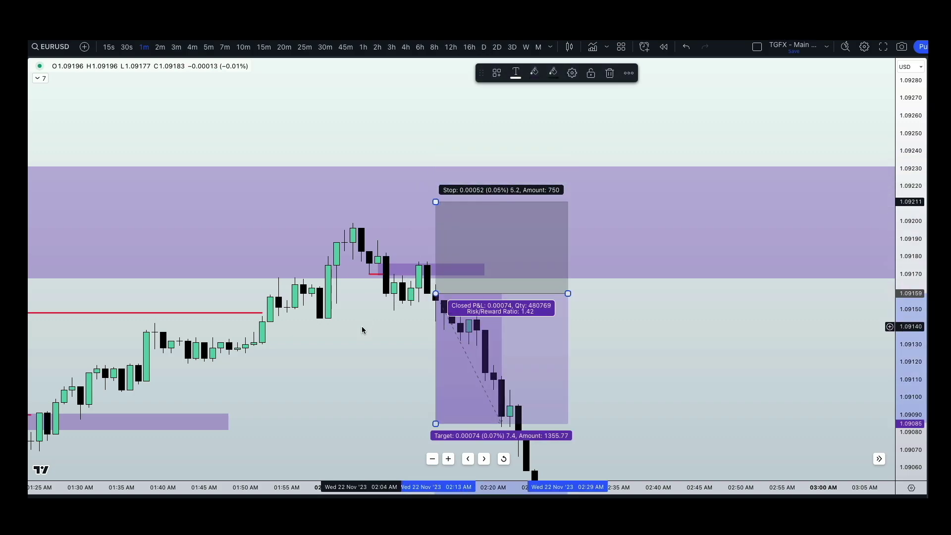
left_click_drag(362, 326, 326, 189)
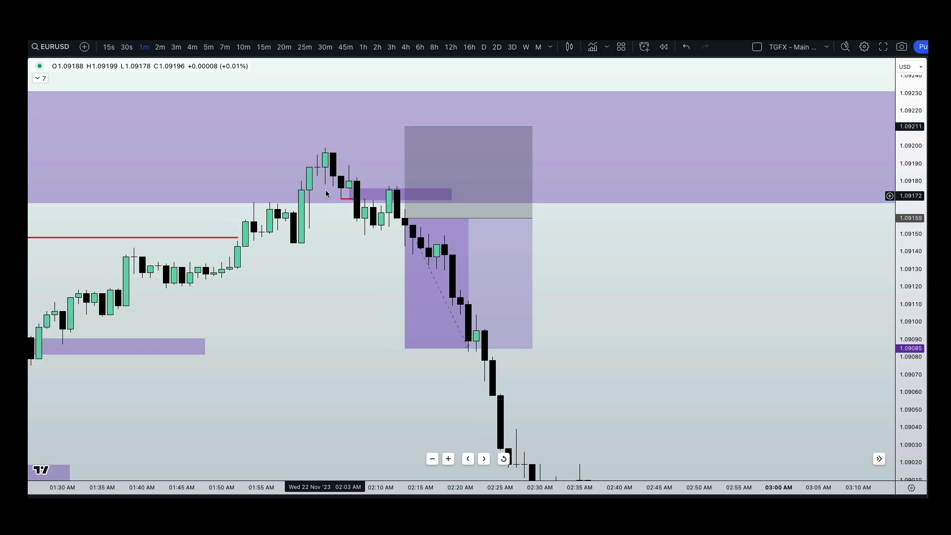
scroll(449, 335, "down", 6)
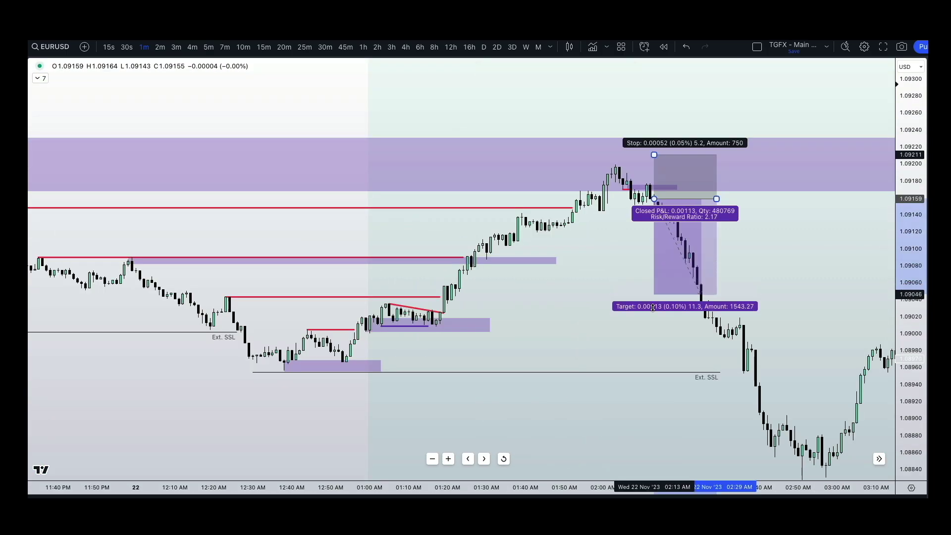
left_click_drag(653, 308, 662, 465)
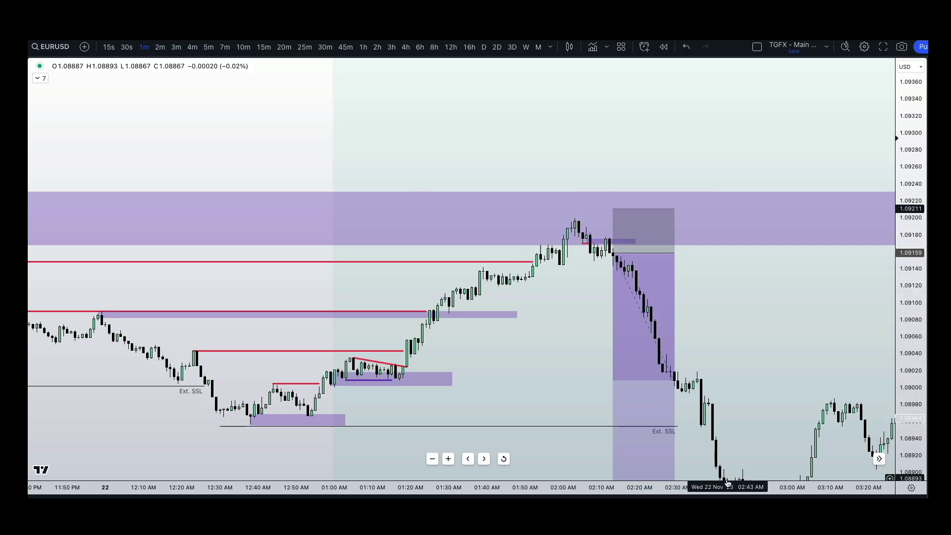
scroll(744, 358, "down", 2)
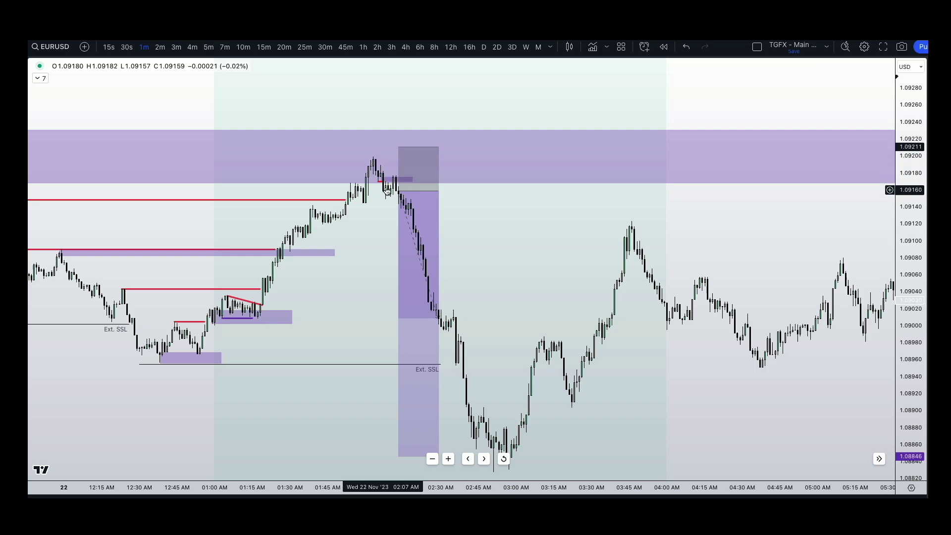
Mark the levels at about 1.0888 and 1.08867 around 03:00 AM with short red lines and the gap between them with a purple rectangle
left_click_drag(545, 436, 326, 296)
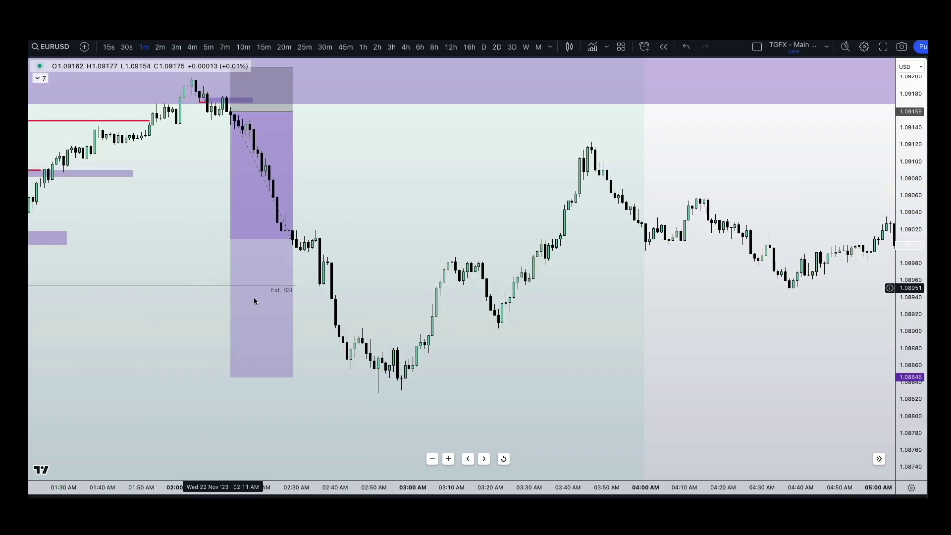
scroll(481, 255, "up", 1)
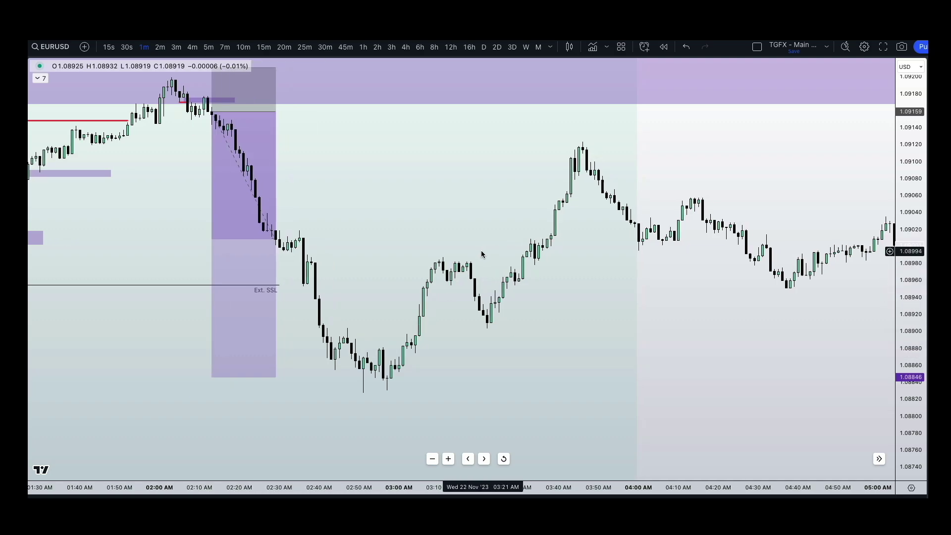
left_click_drag(482, 252, 363, 257)
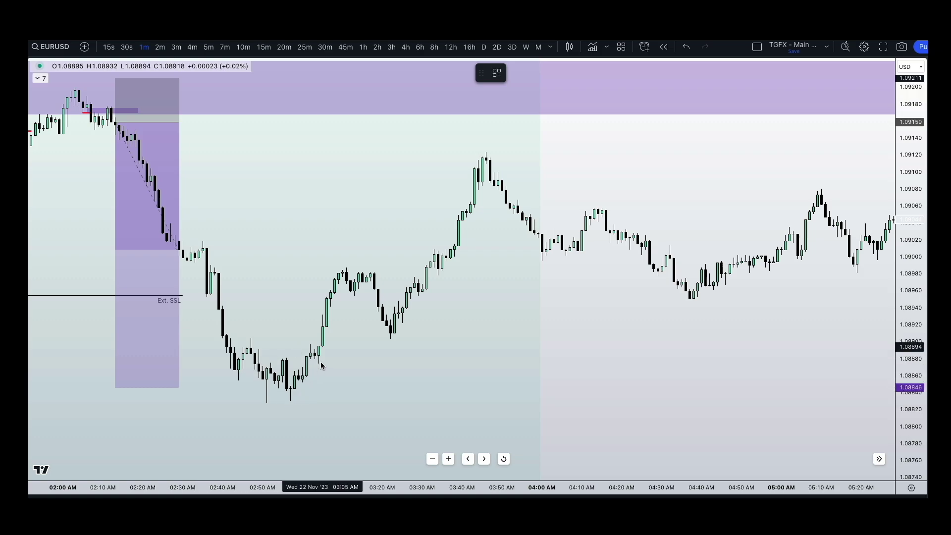
left_click(287, 358)
left_click(343, 358)
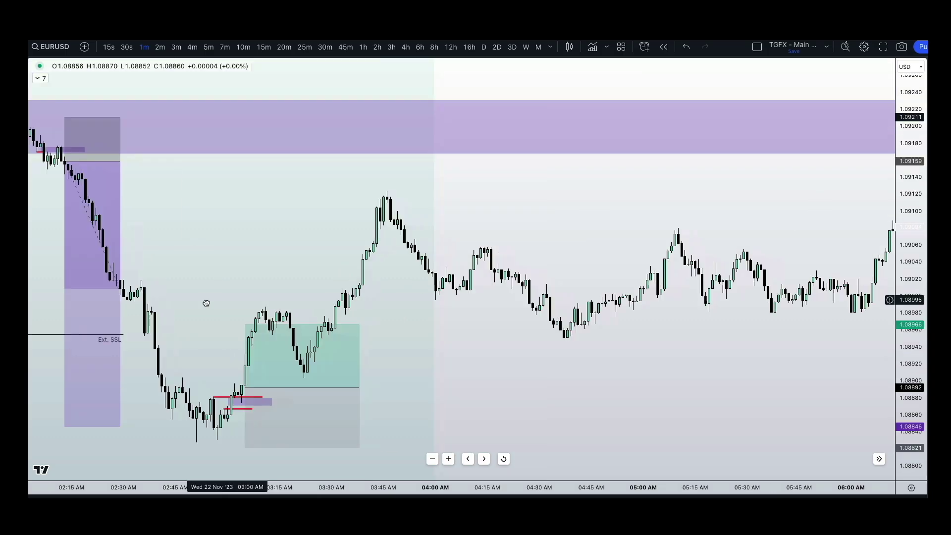
Try a long position above the marked 03:00 AM gap with entry 1.08892, stop 1.08821 and target about 1.09166
mouse_move(208, 302)
left_mouse_down()
mouse_move(181, 304)
mouse_move(221, 320)
mouse_move(257, 157)
left_mouse_up()
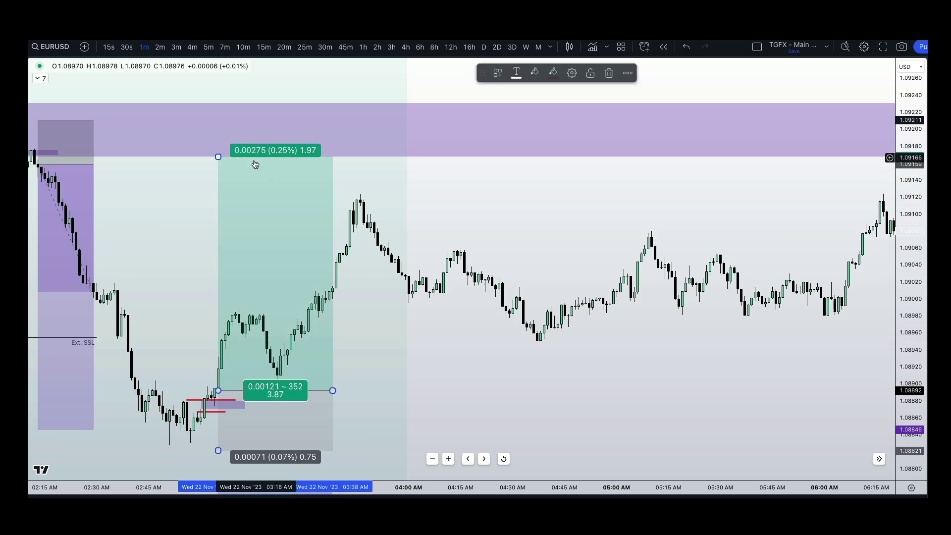
scroll(220, 156, "down", 2)
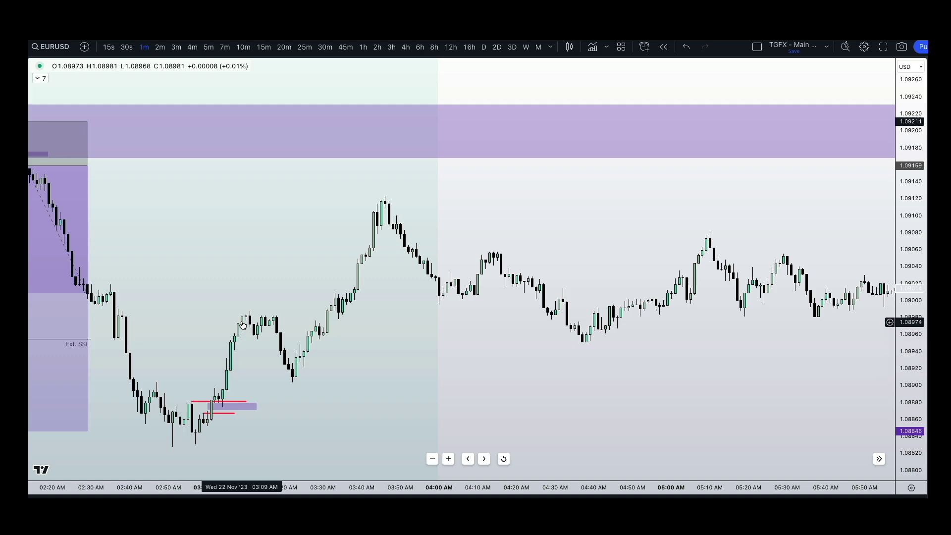
Draw a Fib retracement from the 02:57 AM low at 1.08830 to about 1.08986, and mark the 03:14 AM high at 1.08982 with a red line
left_click(27, 163)
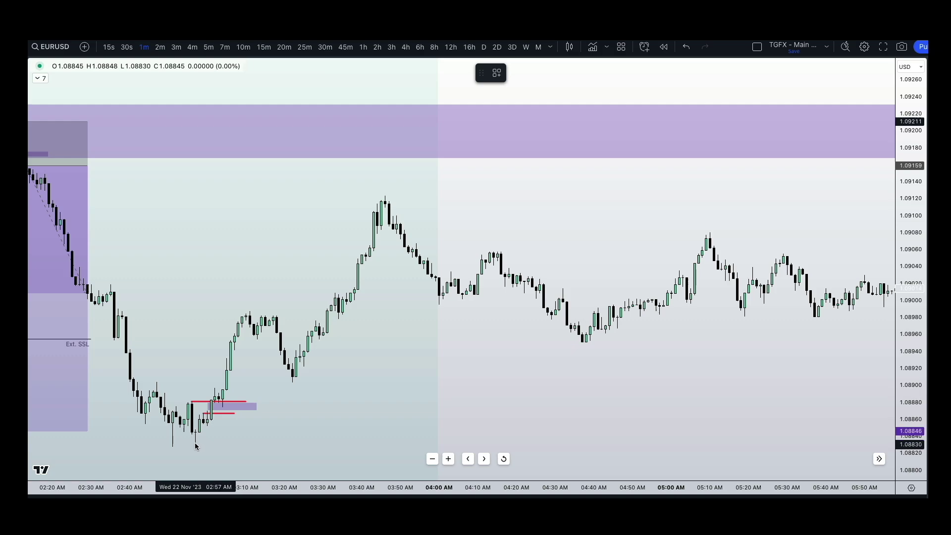
mouse_move(196, 446)
left_mouse_down()
mouse_move(239, 389)
mouse_move(350, 312)
left_mouse_up()
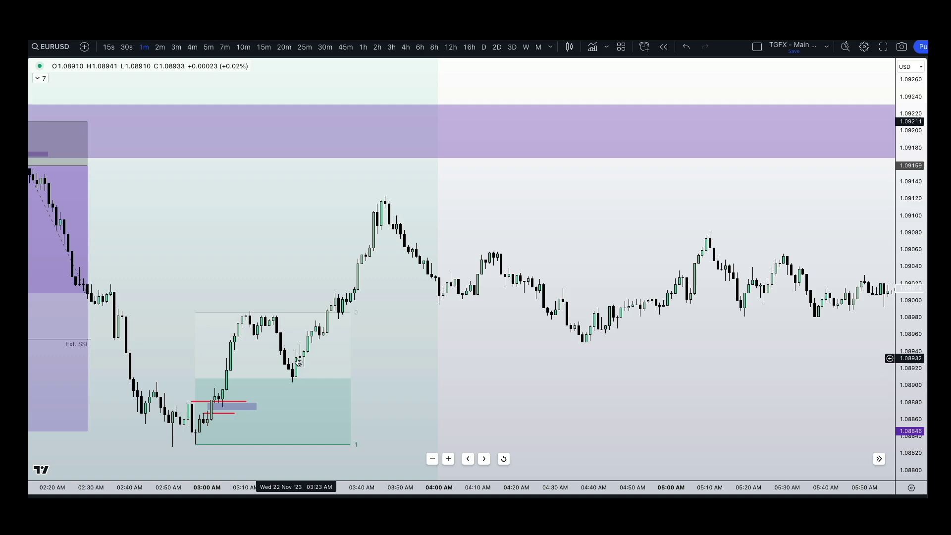
key("alt+t")
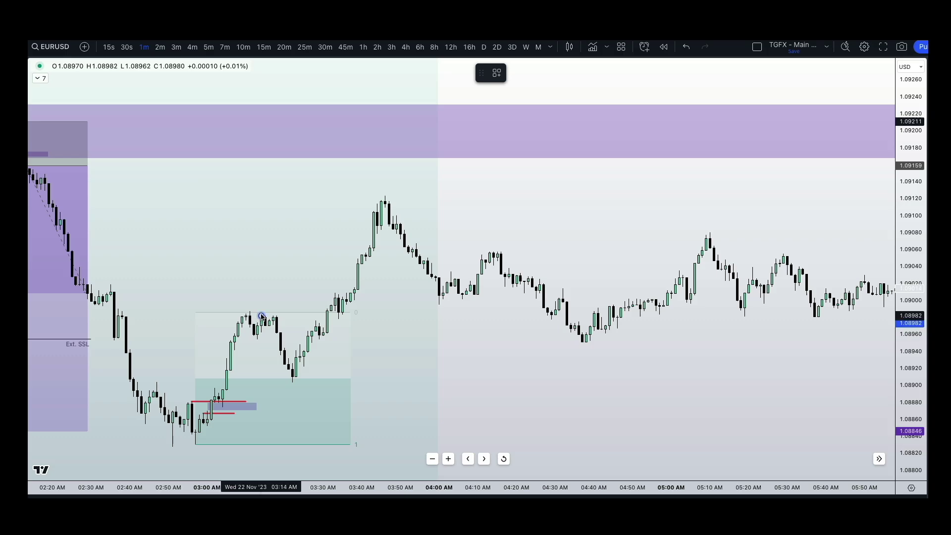
left_click(261, 316)
left_click(325, 315)
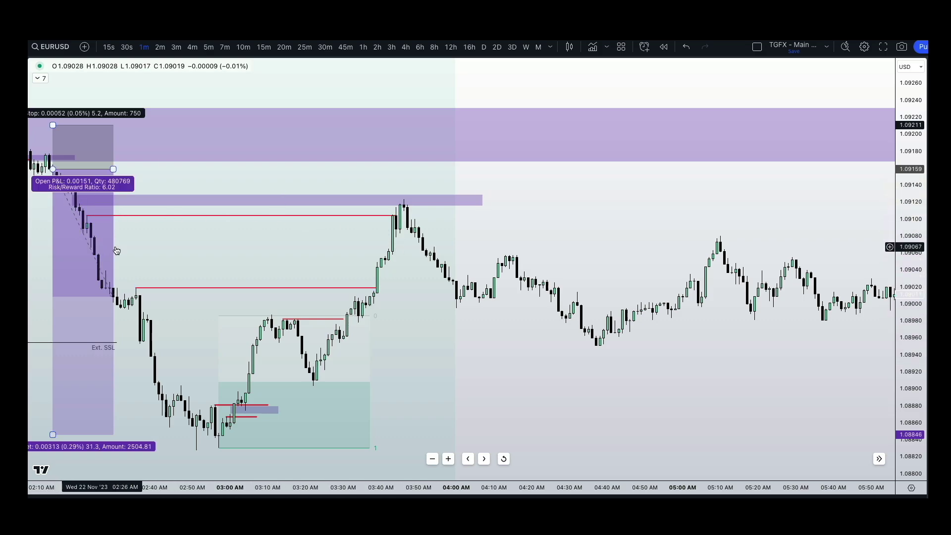
Mark the small gap at about 1.08962 from 04:38 AM to 04:54 AM in thin purple, and underline the equal lows at about 1.0898 in red
left_click_drag(35, 202, 57, 214)
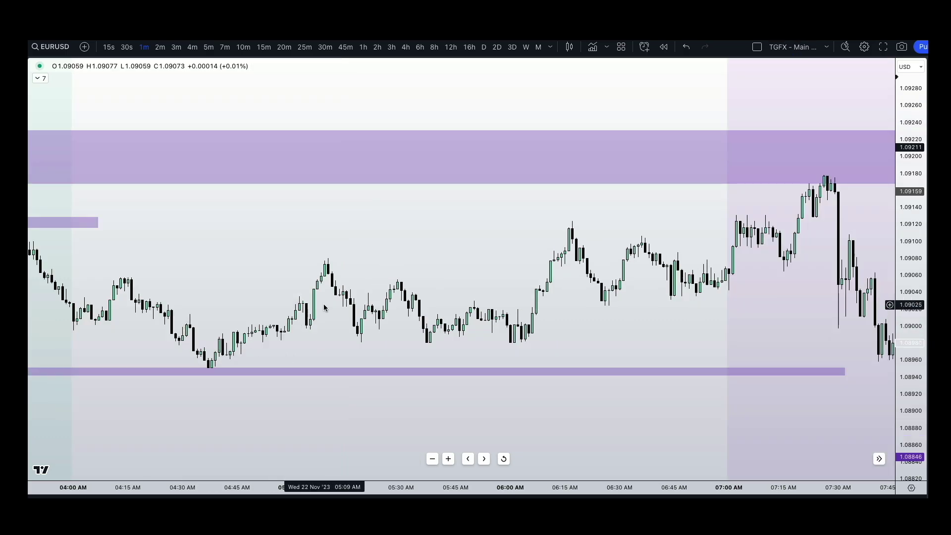
left_click_drag(292, 327, 436, 342)
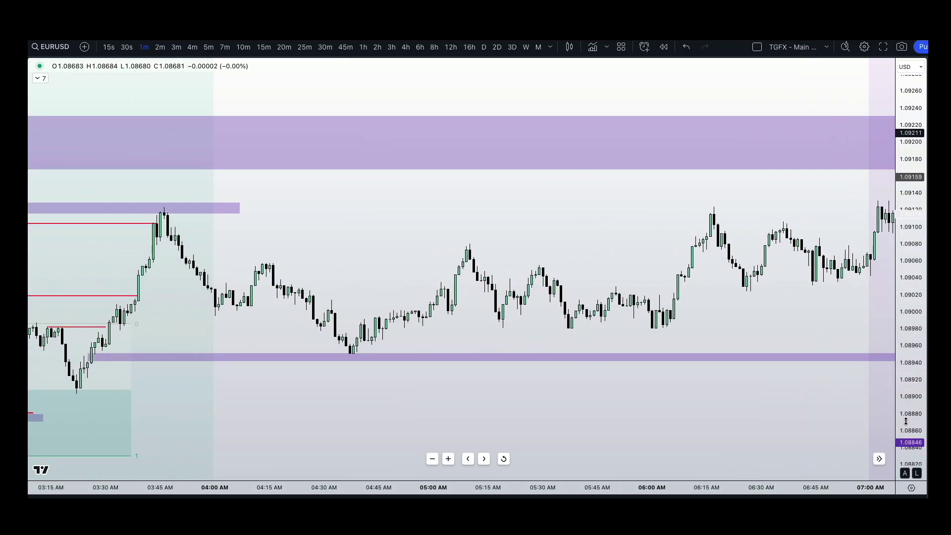
left_click_drag(905, 421, 905, 336)
left_click_drag(520, 343, 435, 326)
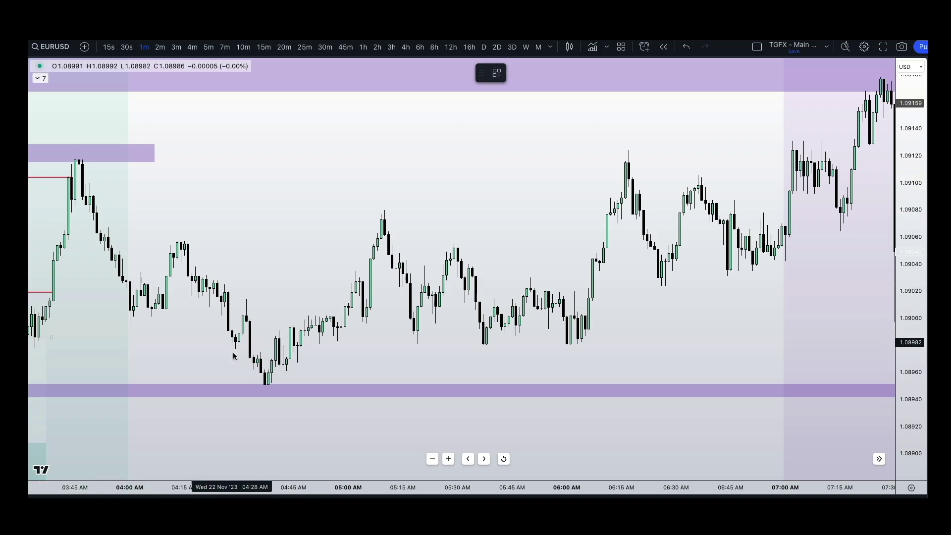
left_click_drag(270, 375, 326, 368)
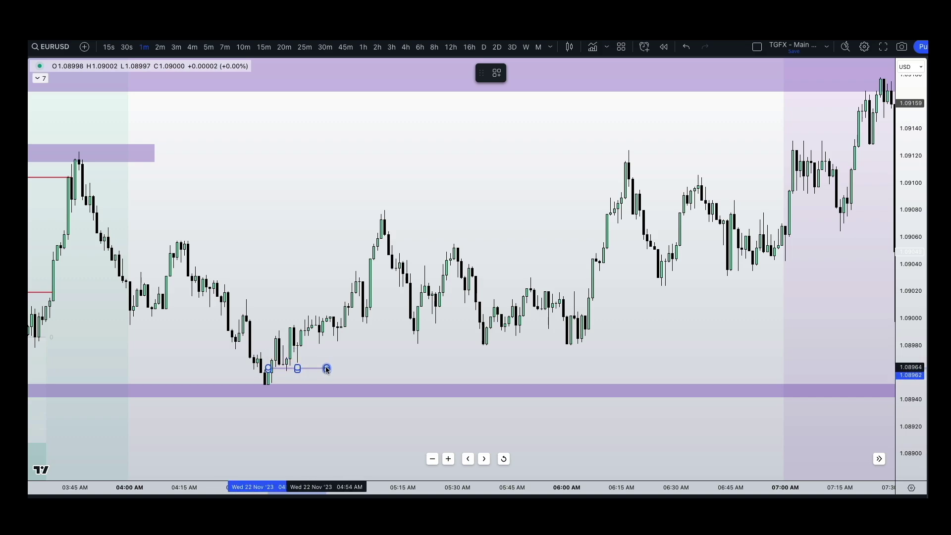
left_click(279, 377)
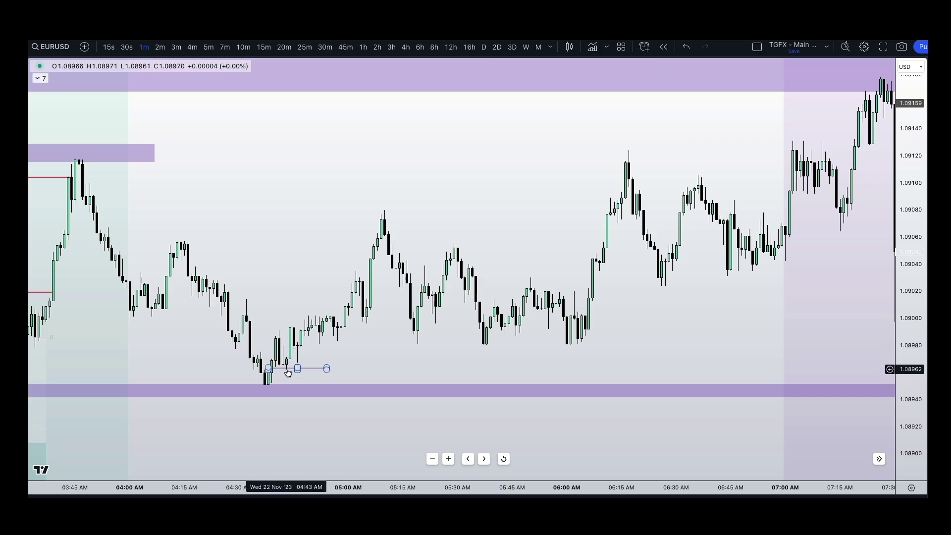
key("alt+shift+l")
left_click(294, 366)
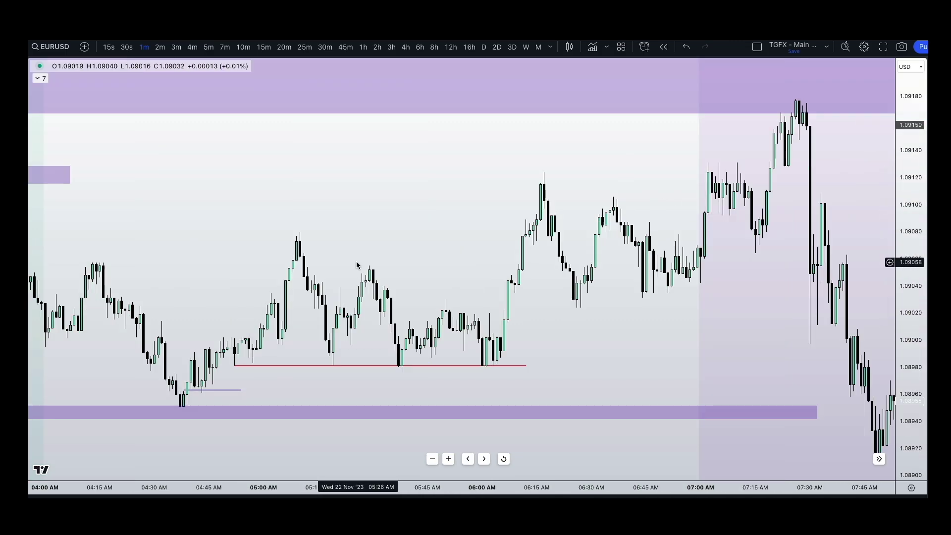
Try a descending red trend line from the 05:10 AM high at 1.09080 to 1.09013 shortly after 06:00 AM, and undo it
left_click_drag(361, 258, 244, 256)
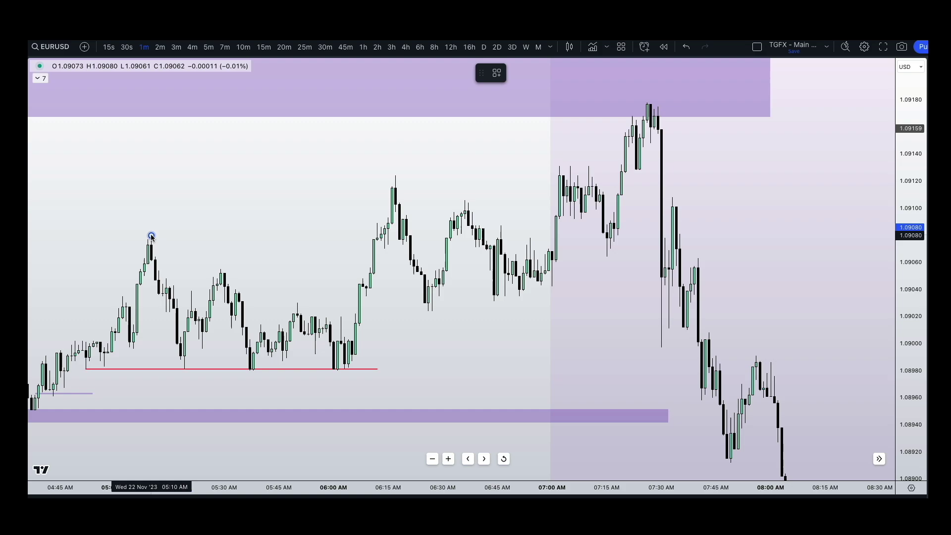
left_click_drag(151, 237, 359, 326)
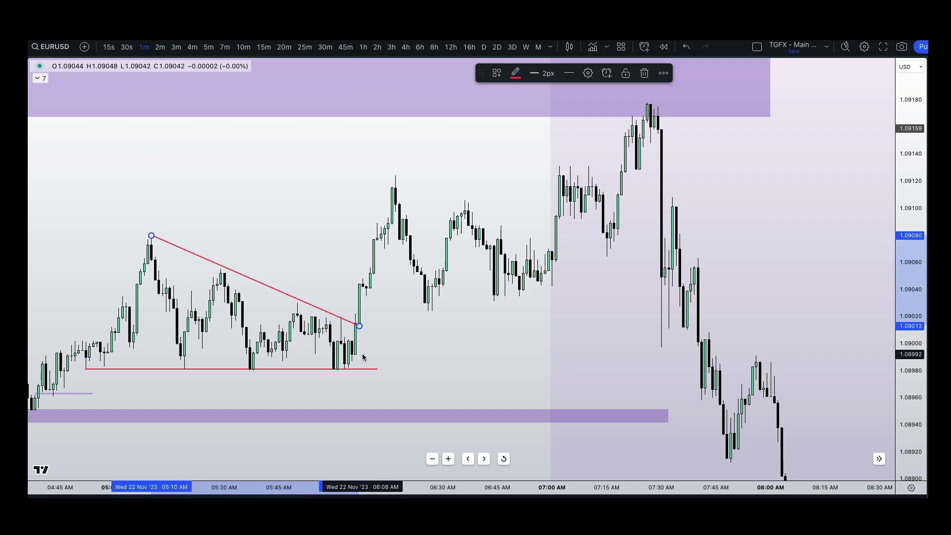
left_click(417, 448)
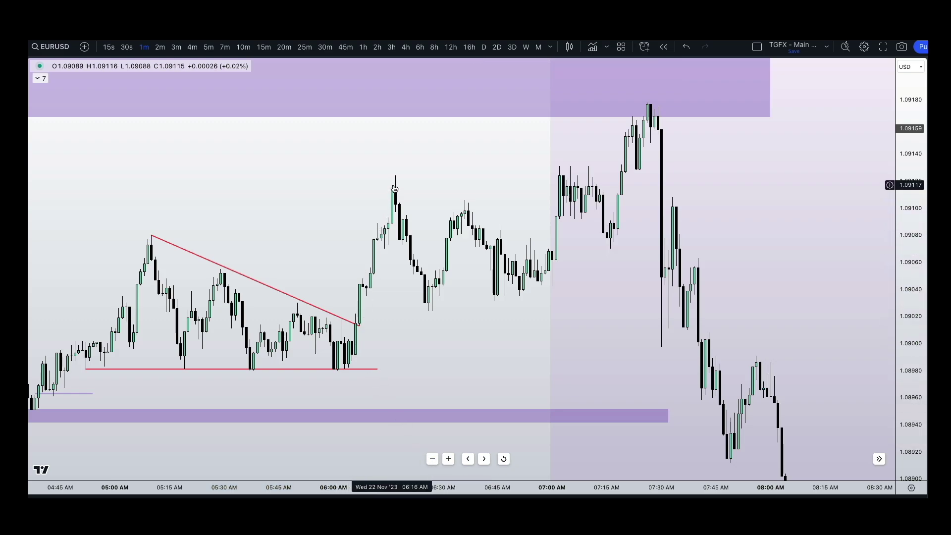
key("ctrl+z")
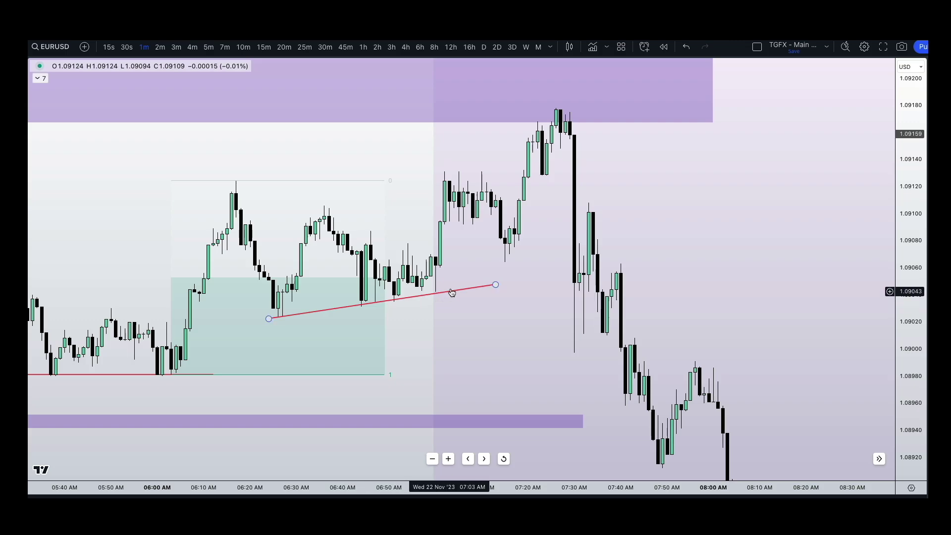
Box the 07:00 AM gap in purple from about 1.09042 to 1.09068, extending it to about 07:23 AM
left_click_drag(450, 291, 301, 326)
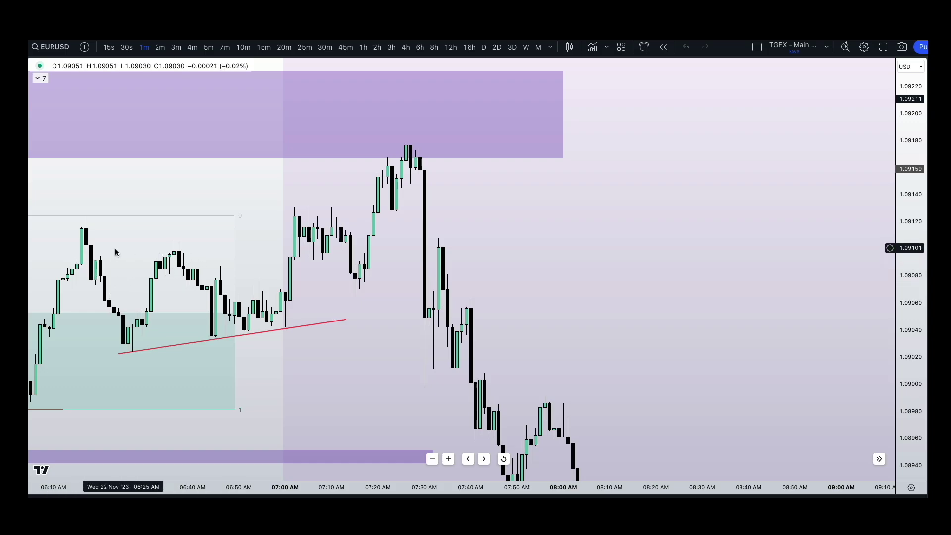
left_click_drag(114, 271, 98, 303)
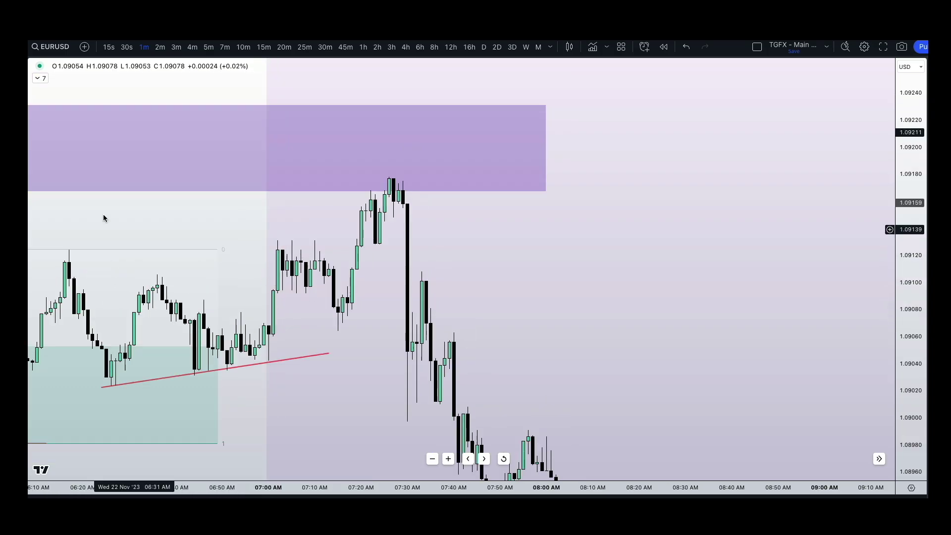
left_click(18, 161)
left_click(268, 326)
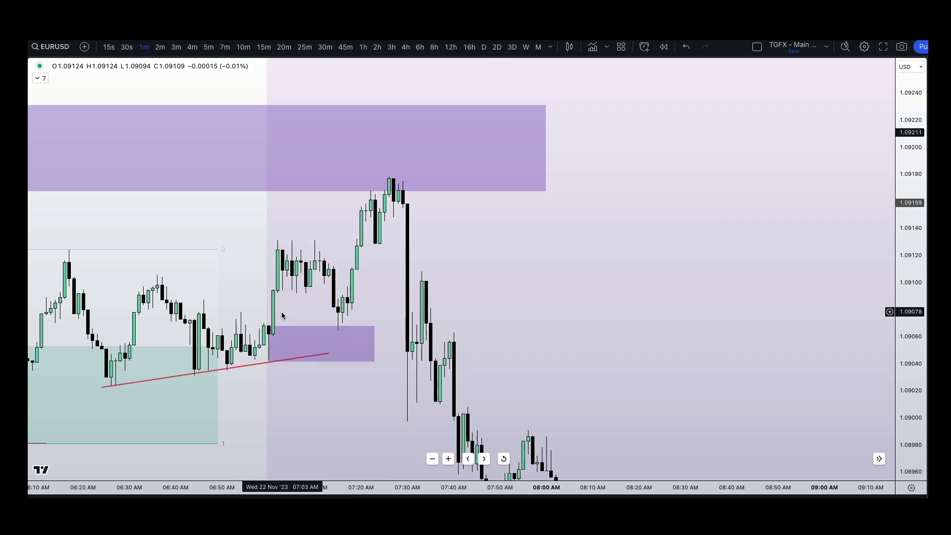
left_click_drag(281, 316, 272, 323)
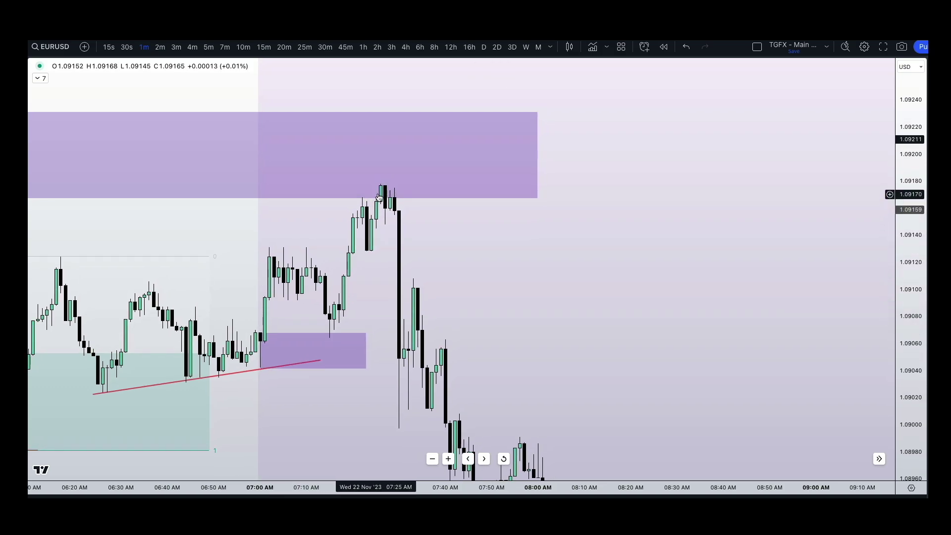
Clear the markings around 03:00 AM and draw a red line from the 03:46 AM high at about 1.0912 to about 07:17 AM
left_click_drag(381, 196, 371, 206)
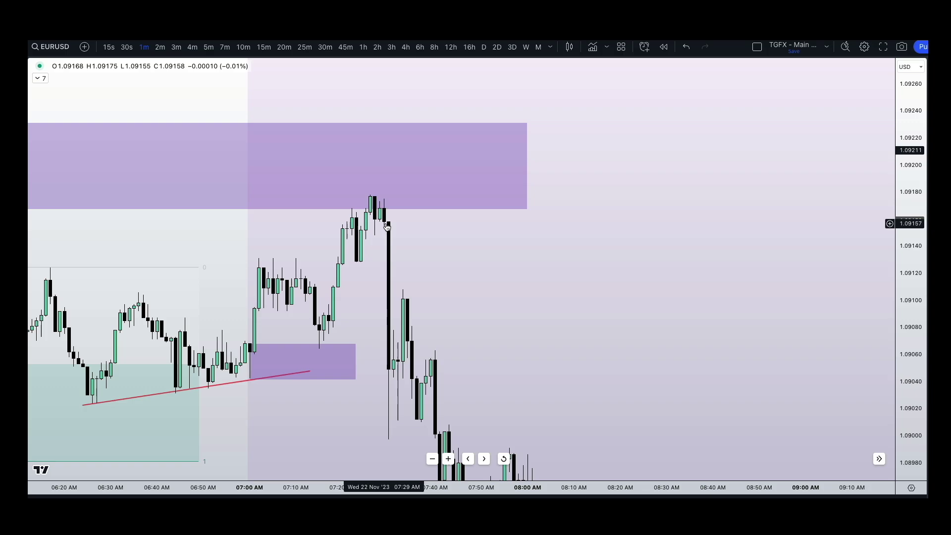
left_click_drag(387, 227, 431, 246)
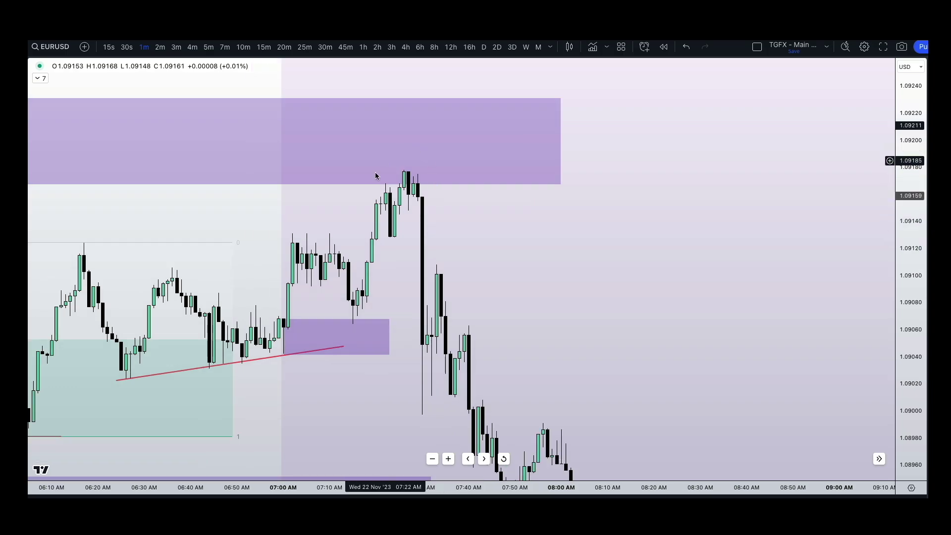
scroll(427, 194, "down", 2)
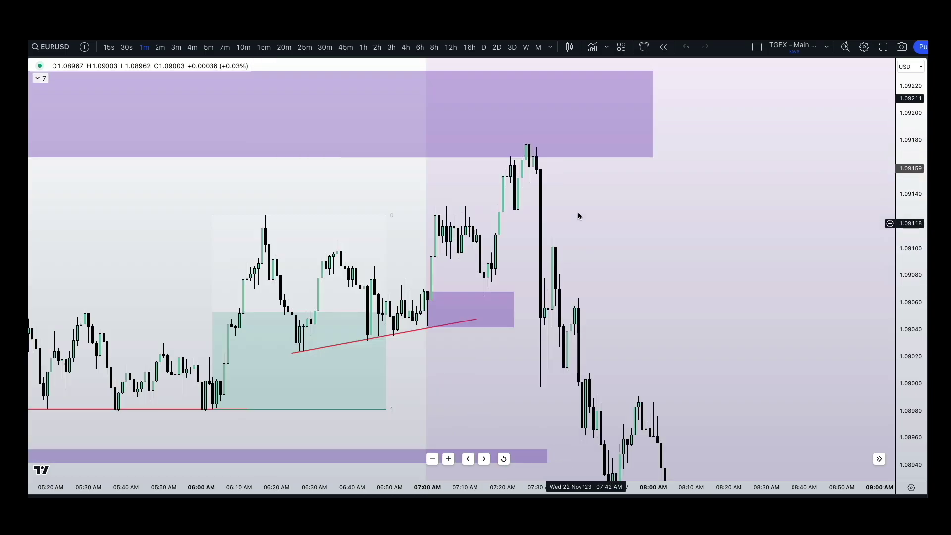
scroll(526, 268, "down", 2)
left_click_drag(578, 372, 625, 308)
scroll(625, 308, "down", 2)
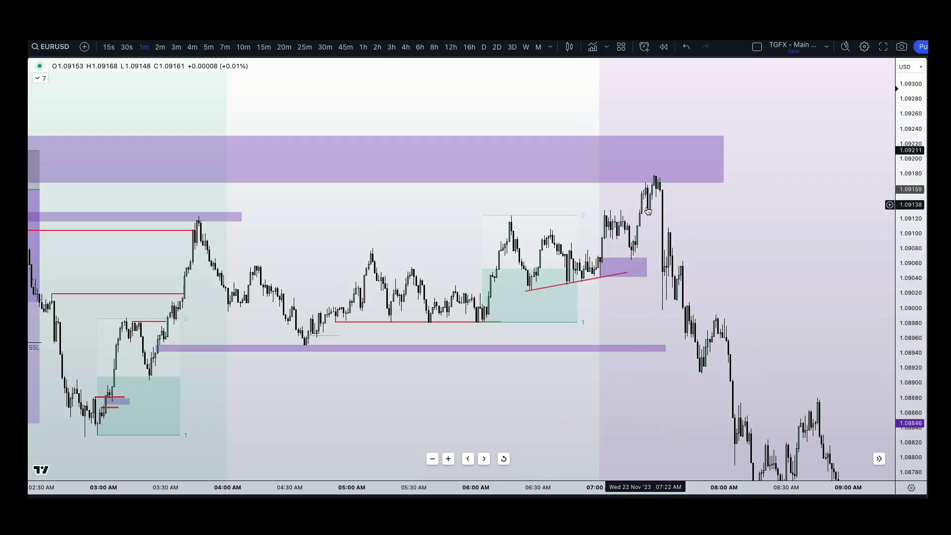
left_click(624, 276)
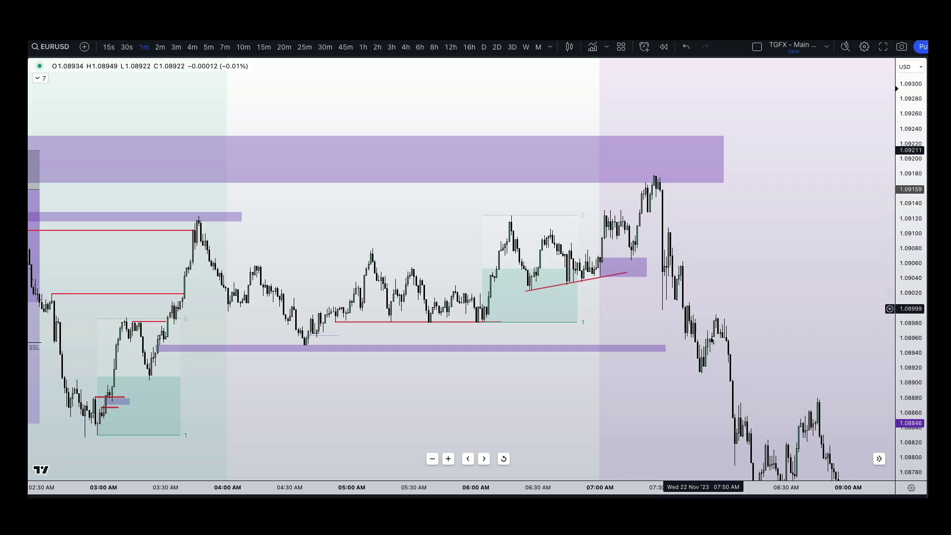
left_click(626, 411)
left_click_drag(626, 412, 630, 417)
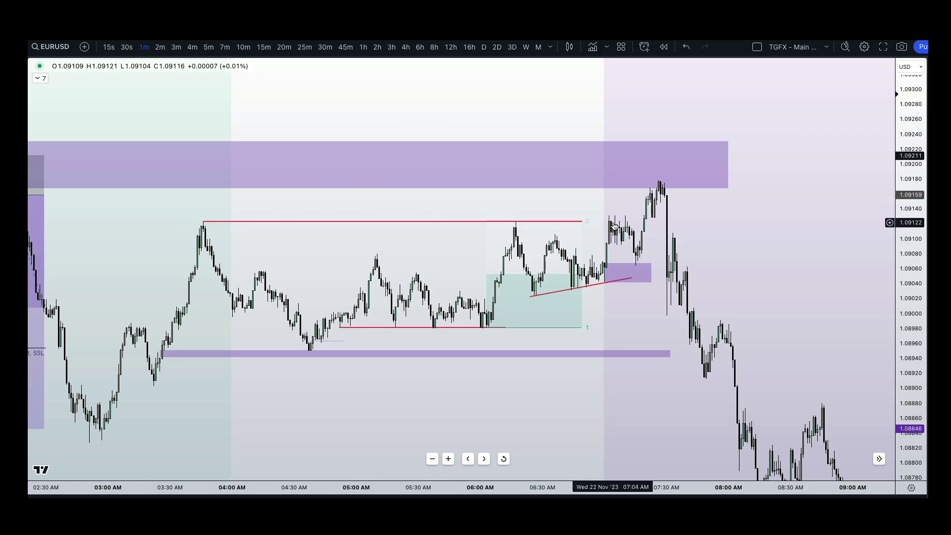
left_click(583, 222)
left_click_drag(583, 222, 639, 221)
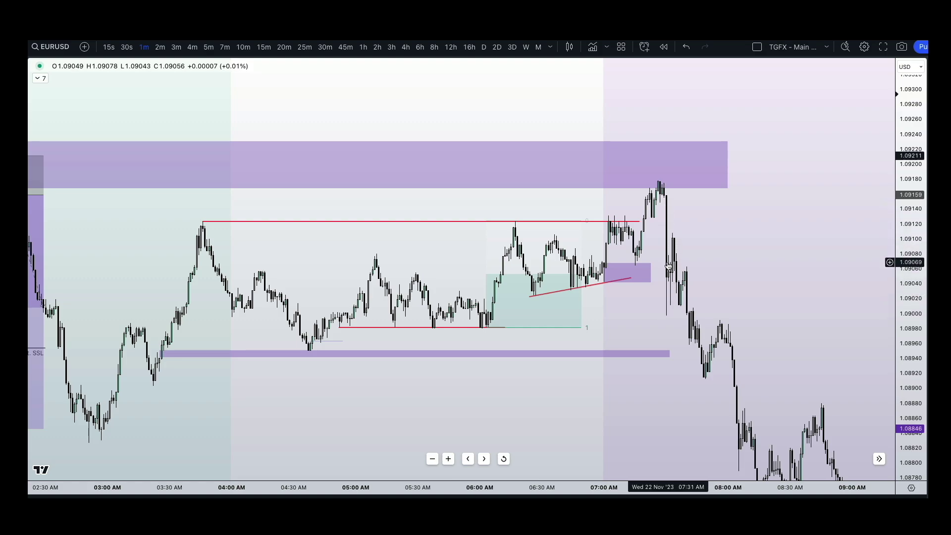
Box the 07:30 AM gap from about 1.09155 to 1.09081 in purple, and underline the lows at about 1.0900 and 1.09011 in red
mouse_move(664, 198)
left_mouse_down()
mouse_move(675, 238)
mouse_move(695, 254)
left_mouse_up()
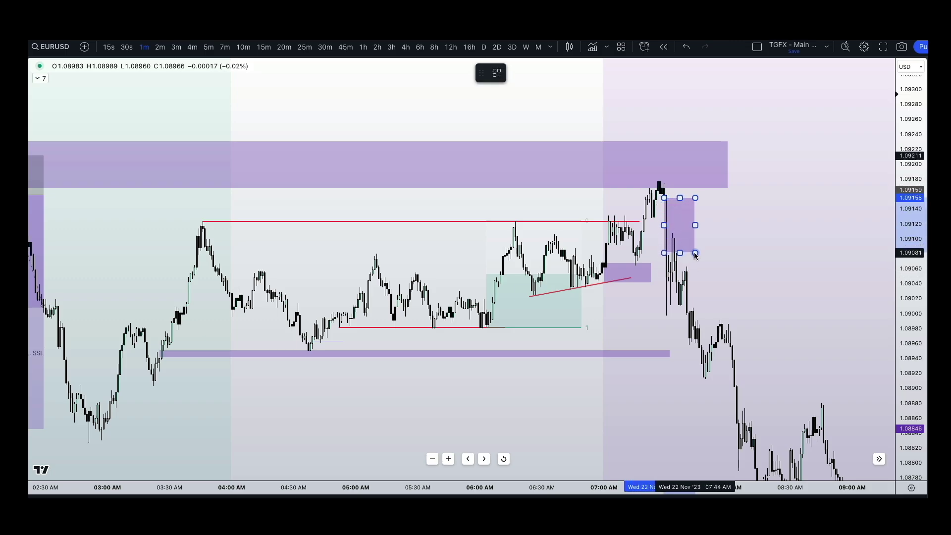
left_click(709, 248)
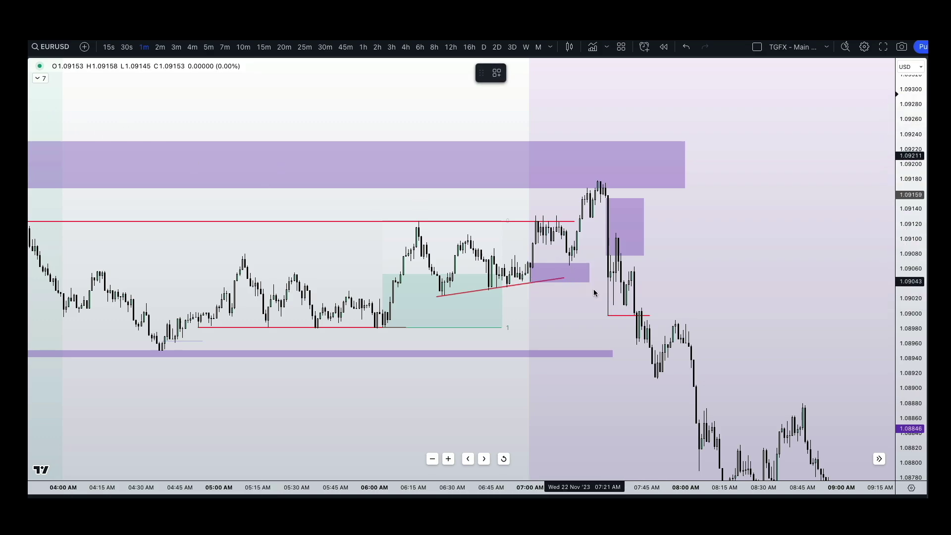
left_click(632, 305)
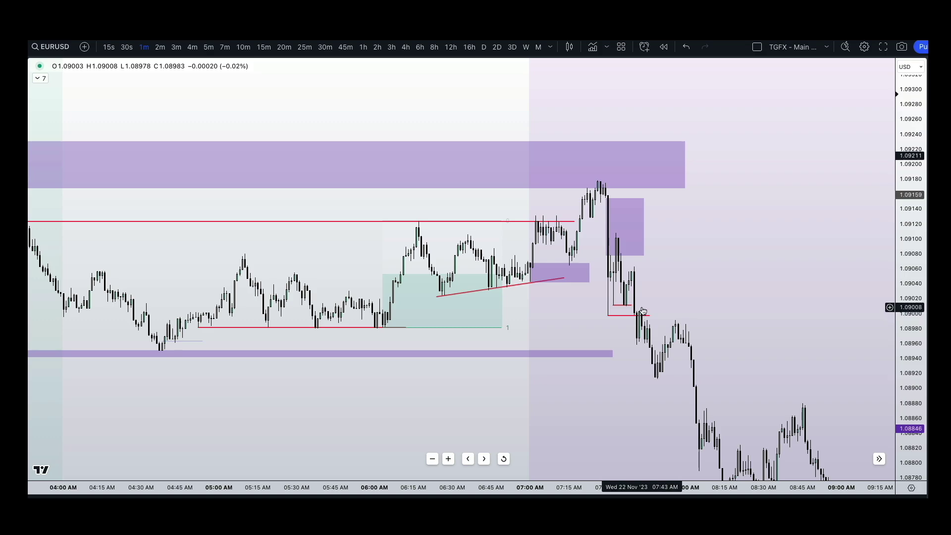
Box the 07:45 AM gap in purple from 1.08966 to 1.08992, extending it to about 08:19 AM
key("alt+t")
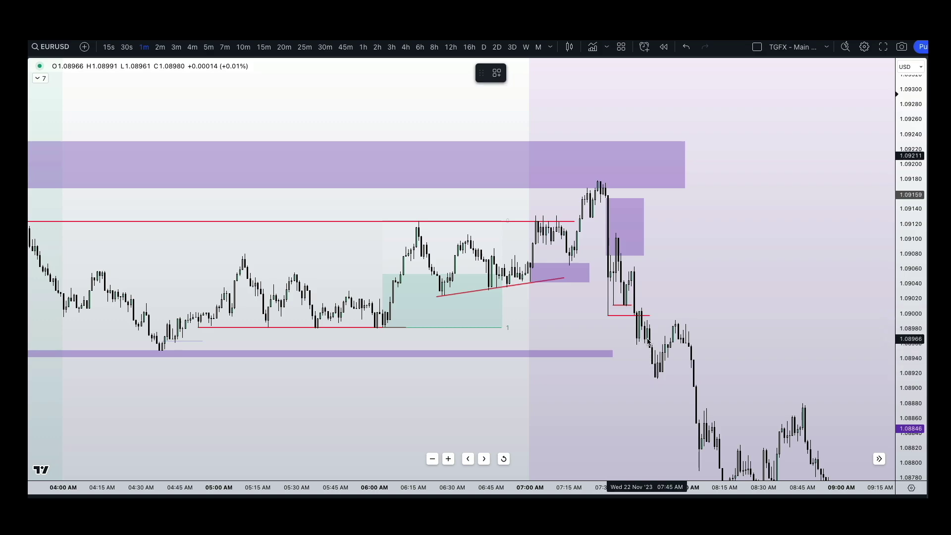
left_click_drag(647, 340, 735, 321)
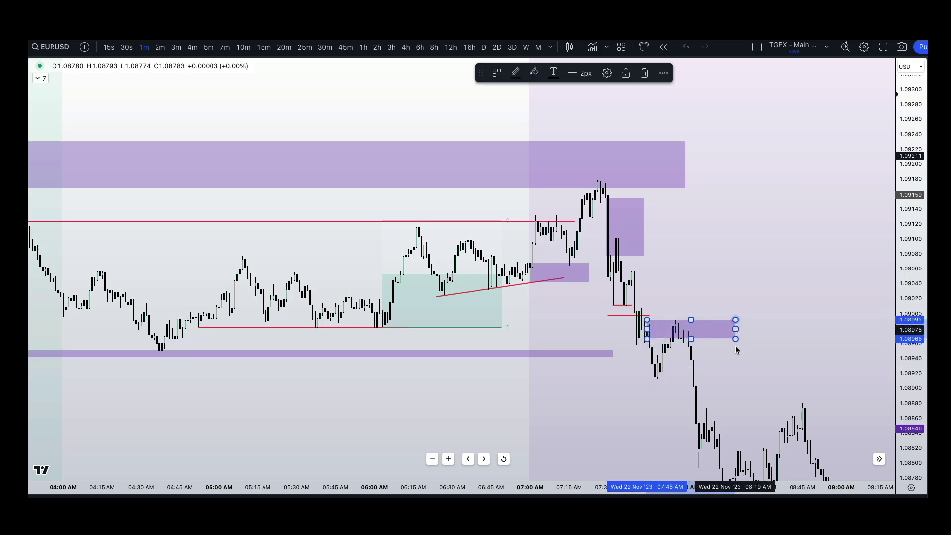
left_click(737, 380)
left_click_drag(737, 380, 651, 295)
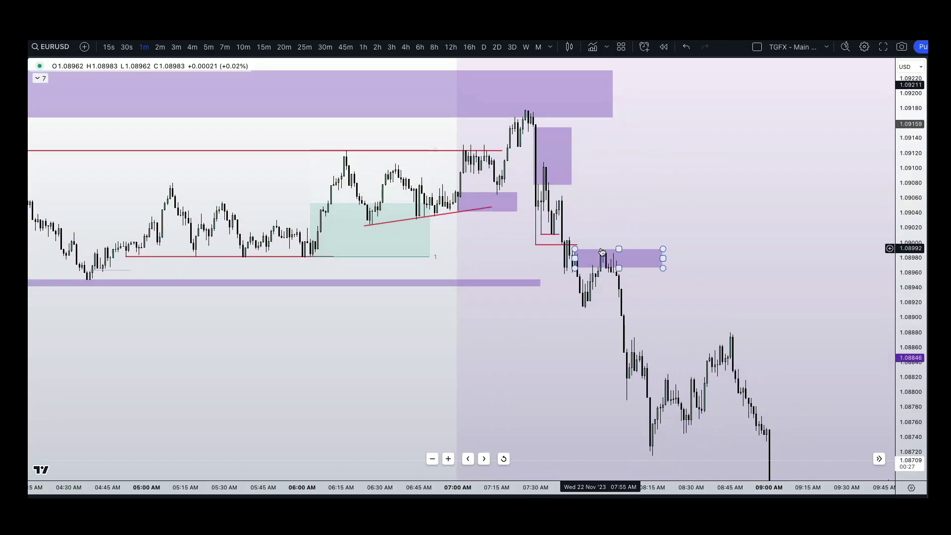
Place the long purple gap from 03:23 AM at about 1.08900 to 1.08918, and mark the 02:51 AM low at 1.08828 with a red line
left_click_drag(654, 437, 692, 390)
scroll(692, 389, "down", 5)
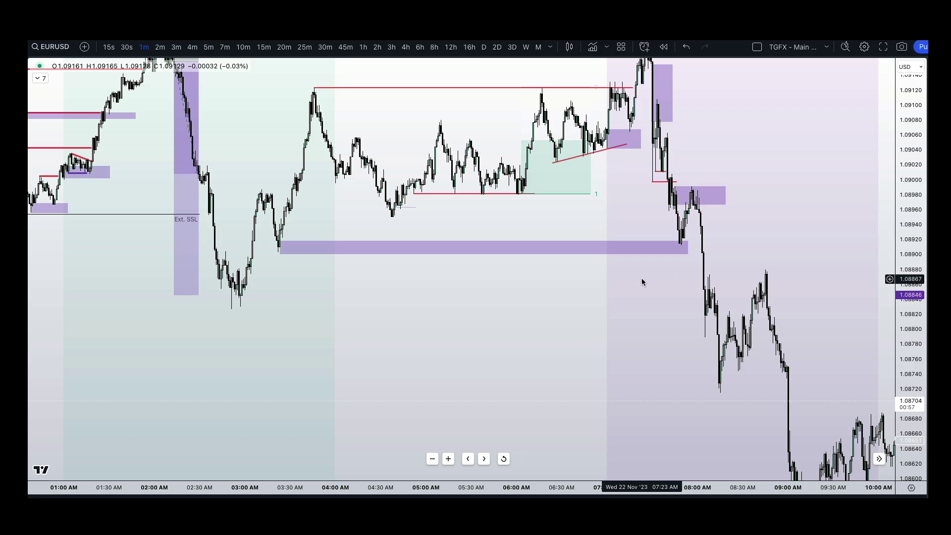
left_click(681, 245)
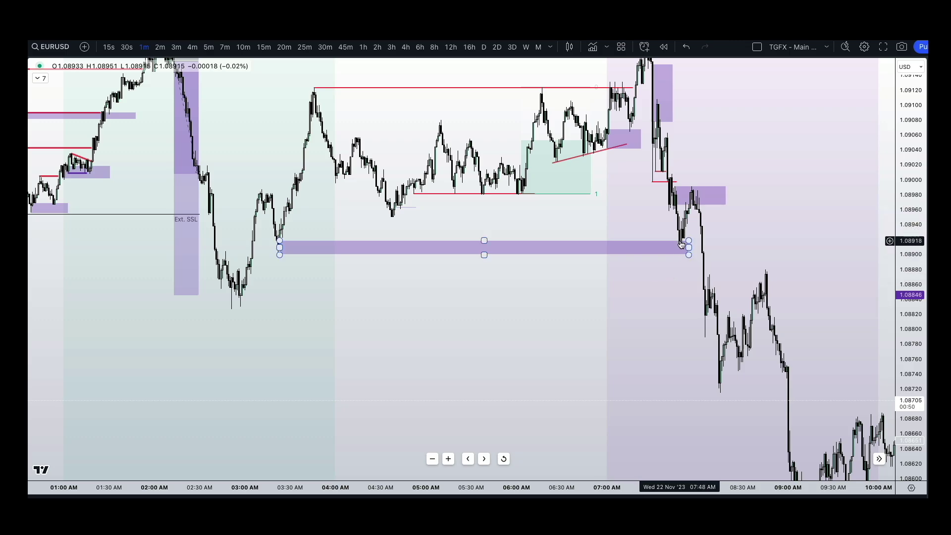
left_click(516, 221)
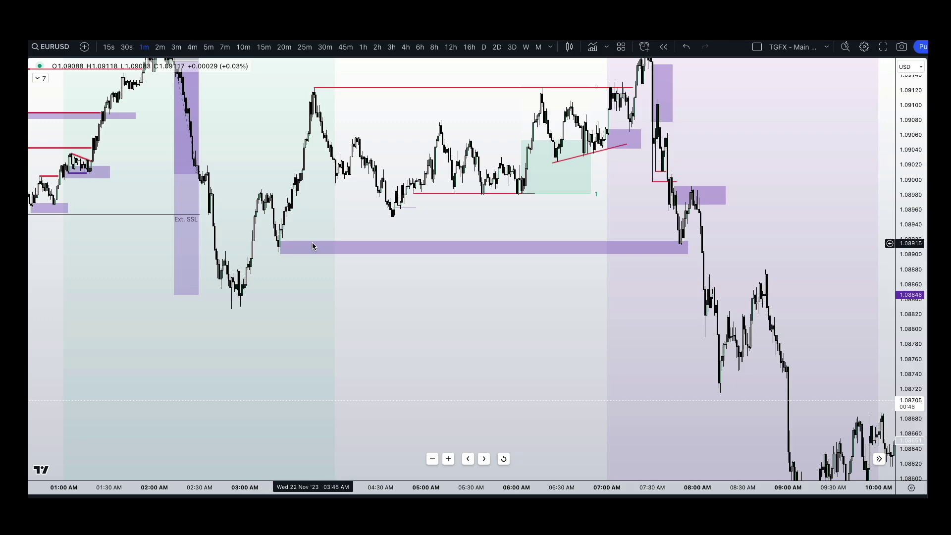
left_click(280, 246)
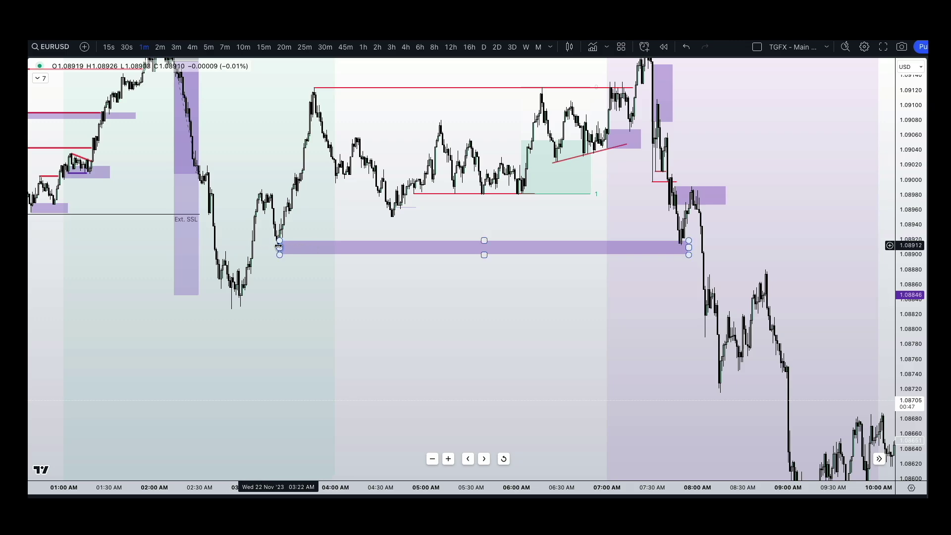
left_click(317, 91)
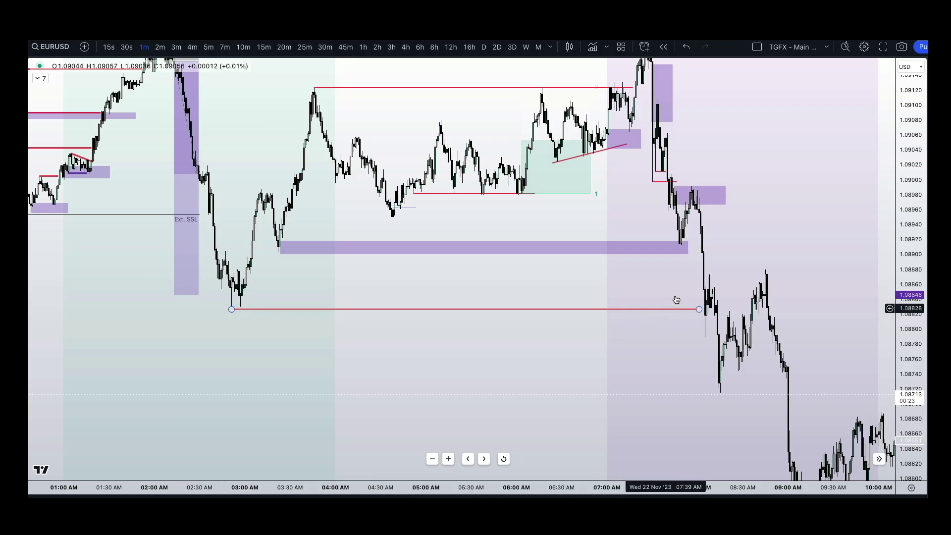
left_click(703, 338)
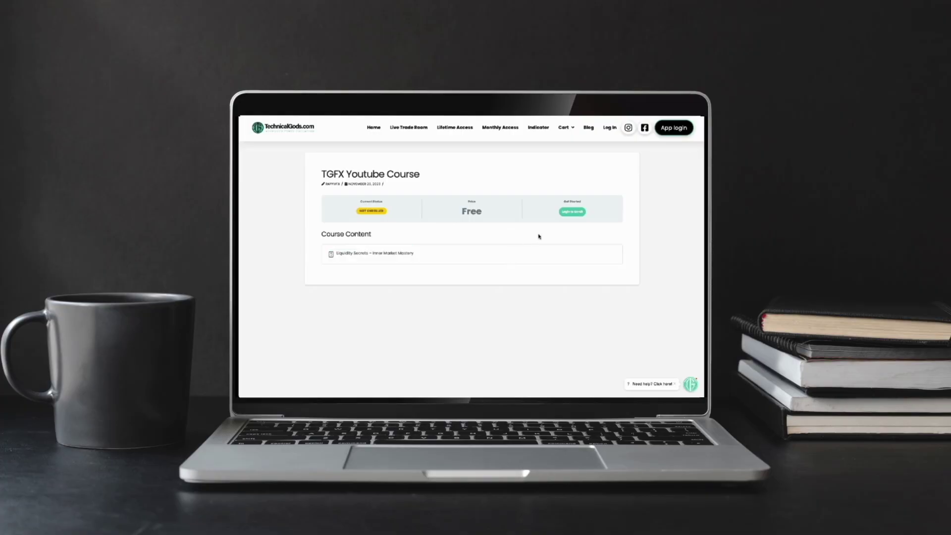
Switch to the TechnicalGods.com website and enroll in the free TGFX Youtube Course through the account login
left_click(569, 211)
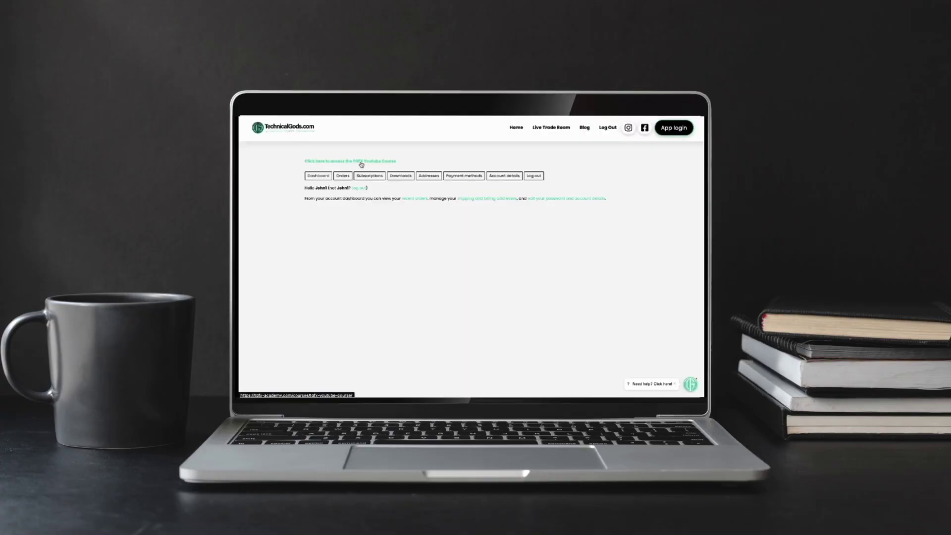
left_click(361, 163)
left_click(569, 212)
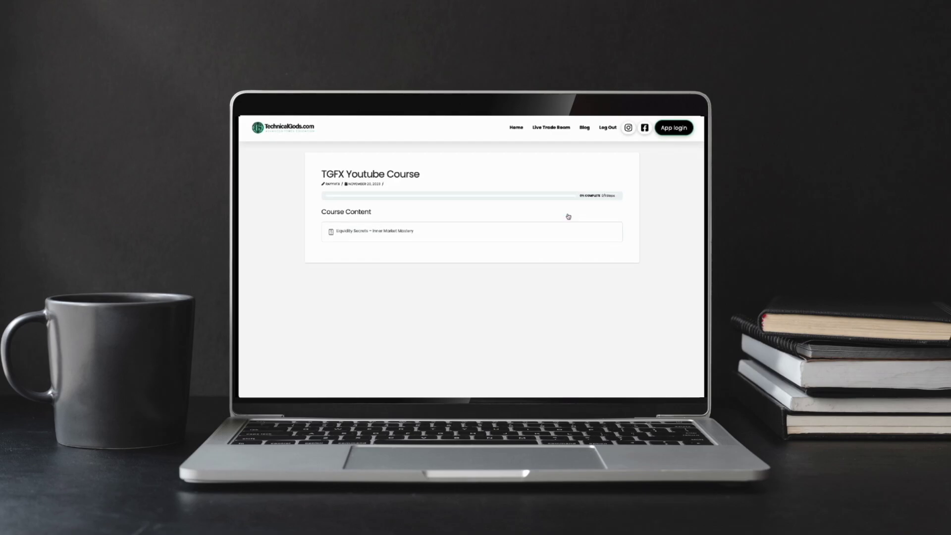